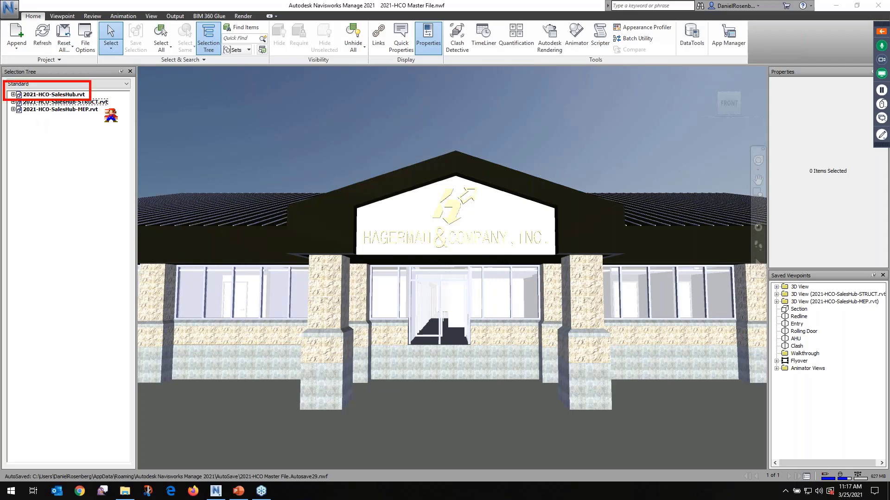
Hide the architectural model 2021-HCO-SalesHub.rvt and highlight the MEP model in the exposed structure
left_click(74, 95)
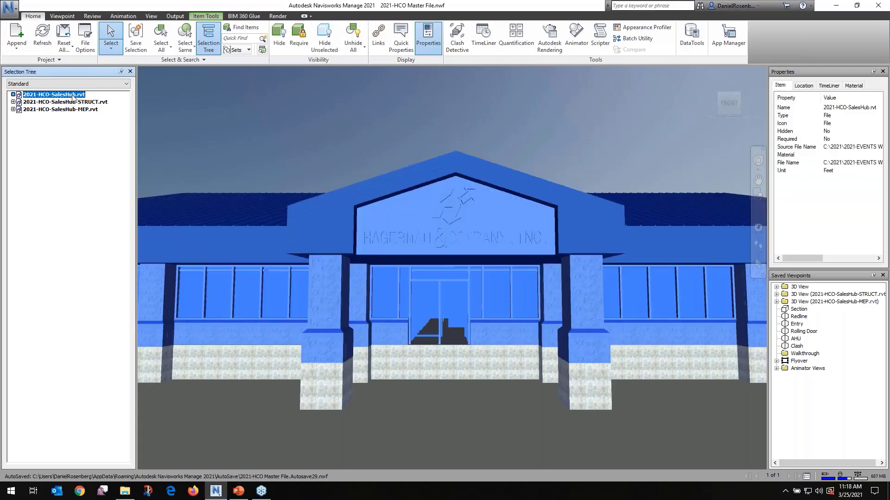
left_click(278, 36)
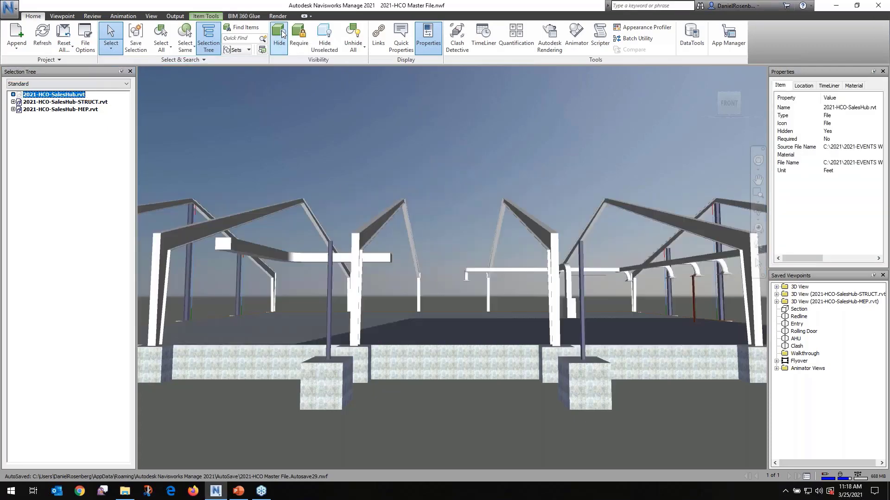
left_click(89, 110)
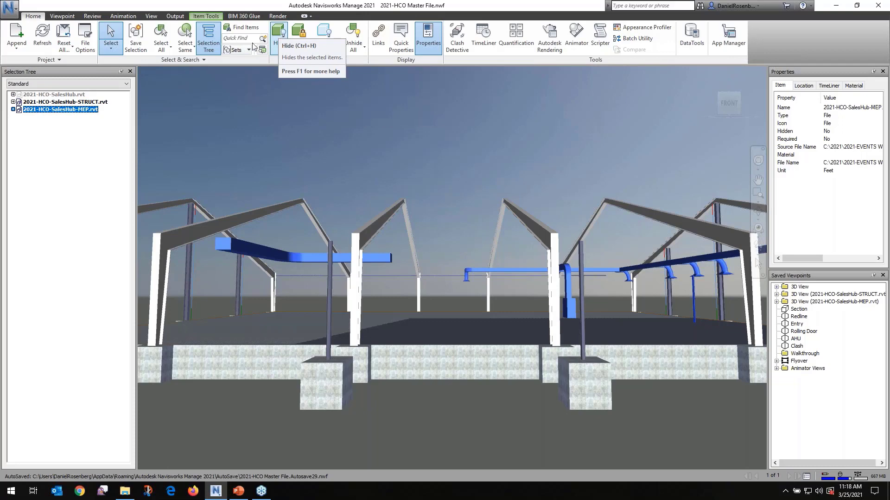
key("Escape")
Isolate the 2021-HCO-SalesHub-STRUCT.rvt model by hiding everything unselected, and unhide all items again
left_click(73, 103)
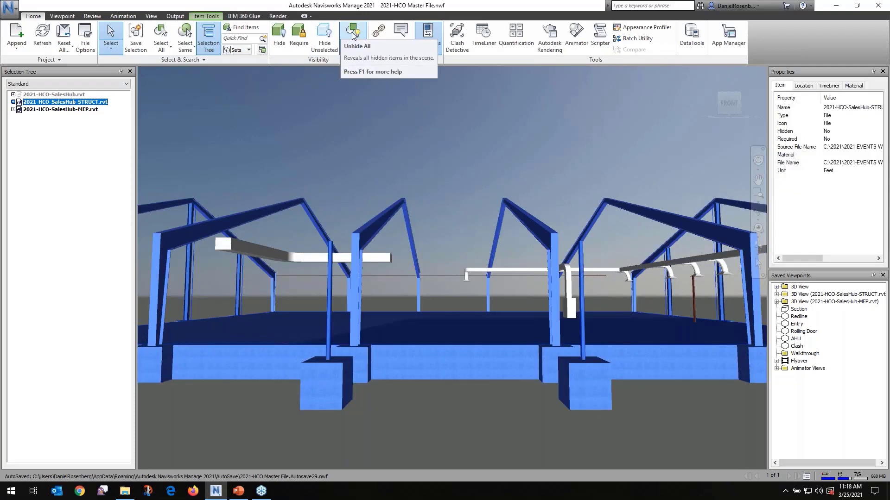
left_click(326, 36)
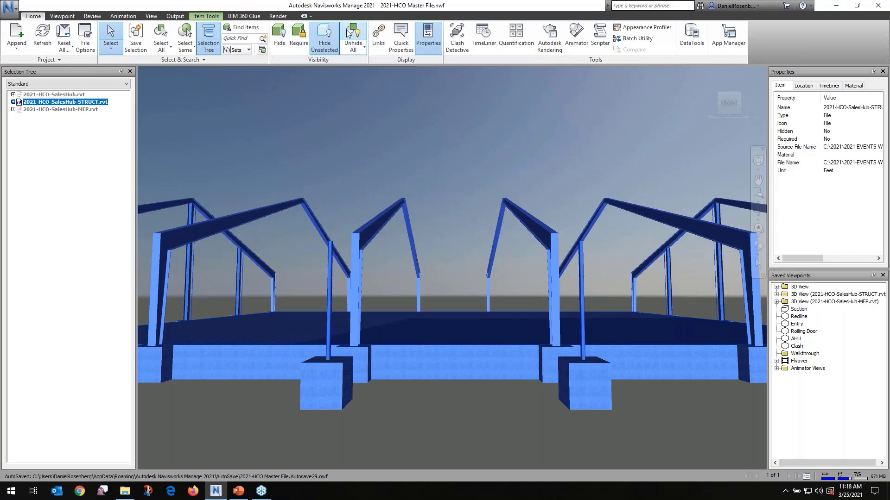
left_click(349, 35)
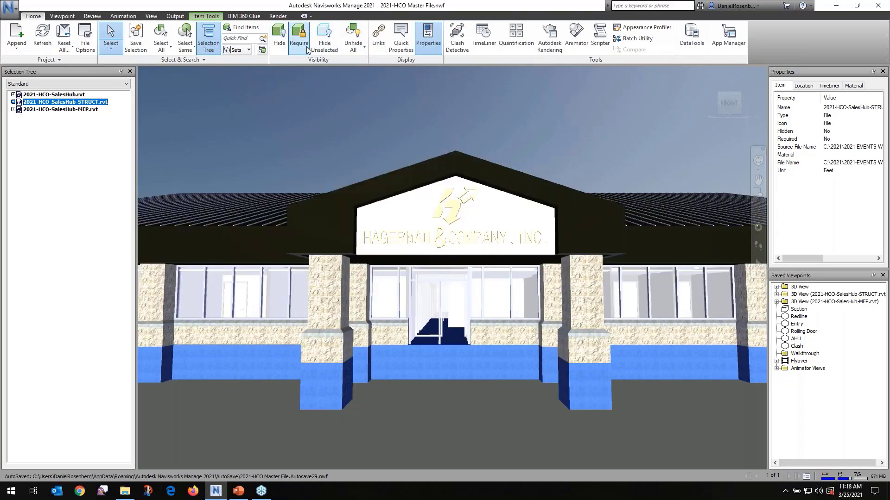
Hide the selected structural model and clear the selection
left_click(279, 37)
left_click(264, 82)
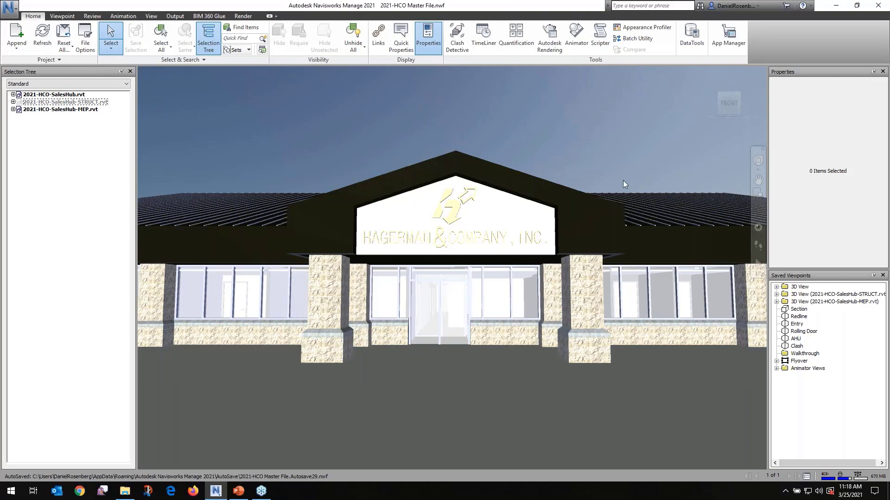
Walk a short way in front of the building entrance and display the hyperlinks in the scene
left_click(758, 246)
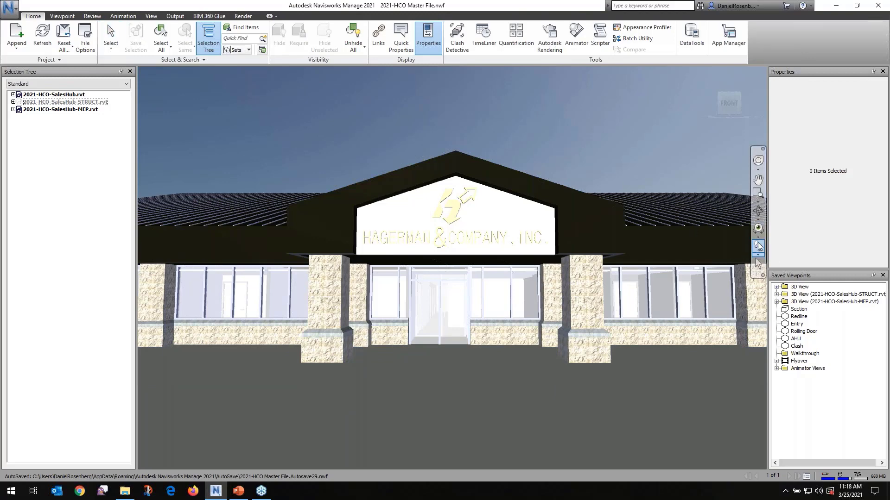
left_click_drag(446, 376, 423, 331)
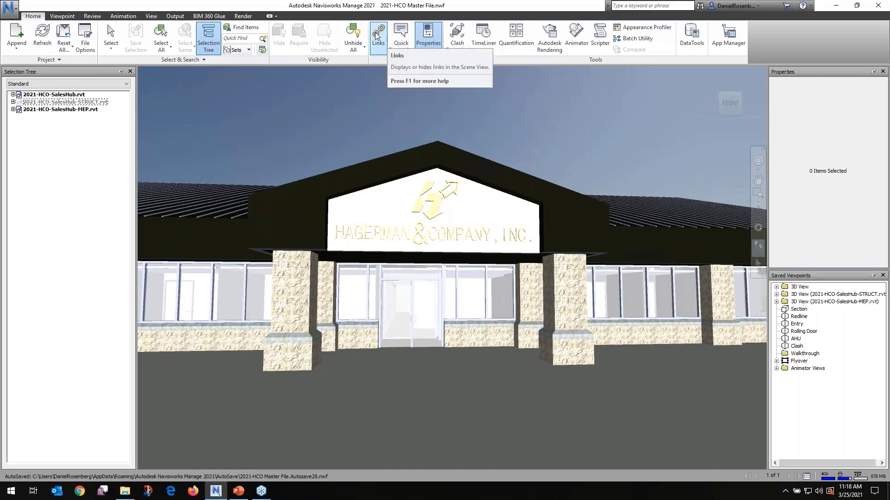
left_click(378, 35)
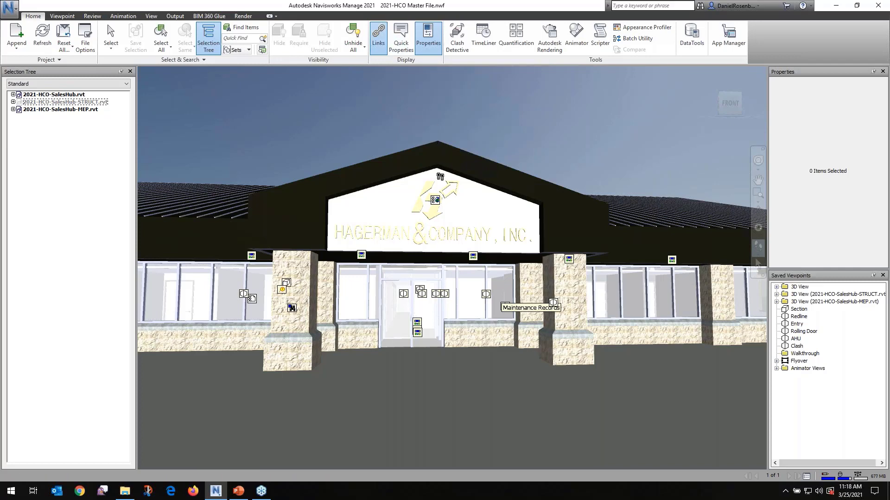
Open the website link on the Hagerman & Company sign, view the page full size and close the browser
left_click(114, 37)
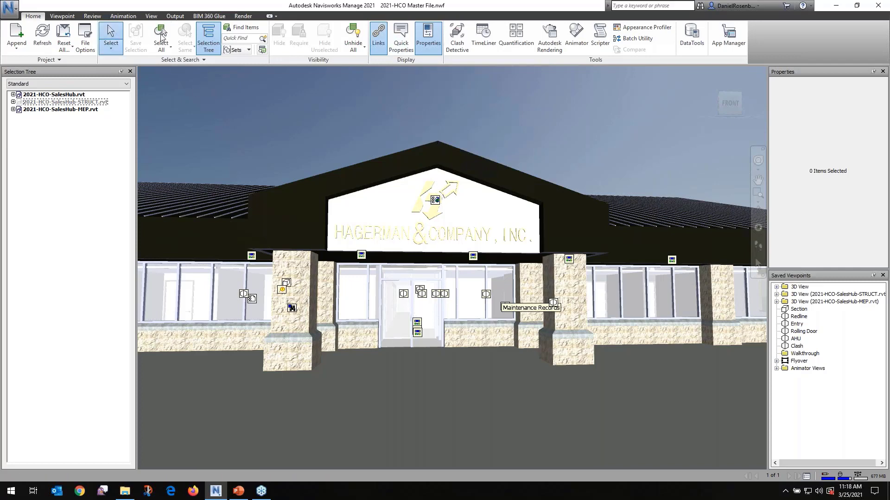
left_click(435, 200)
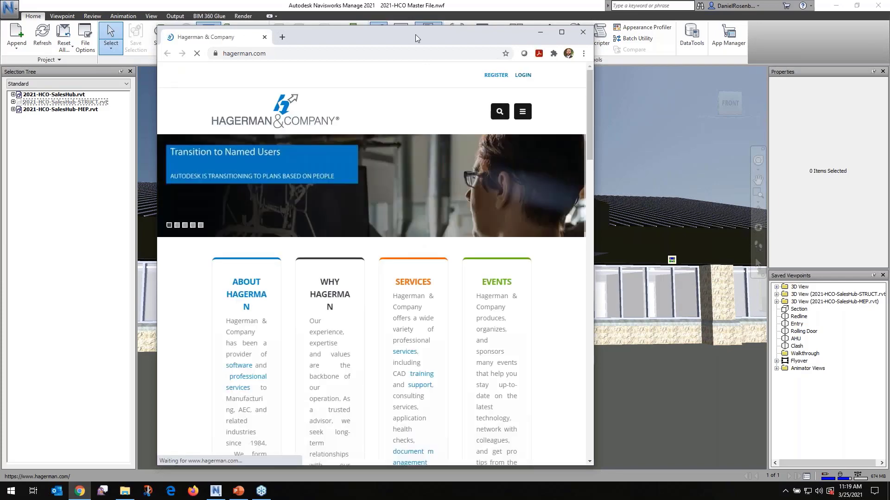
left_click(561, 32)
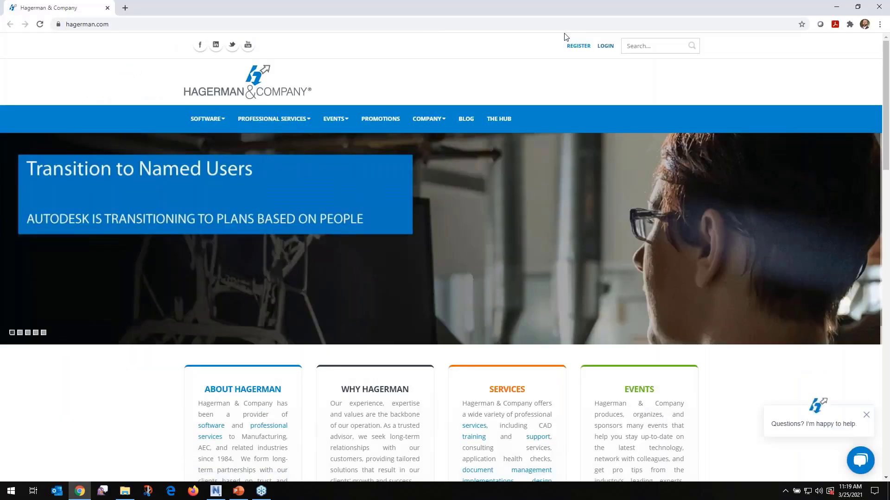
left_click(878, 7)
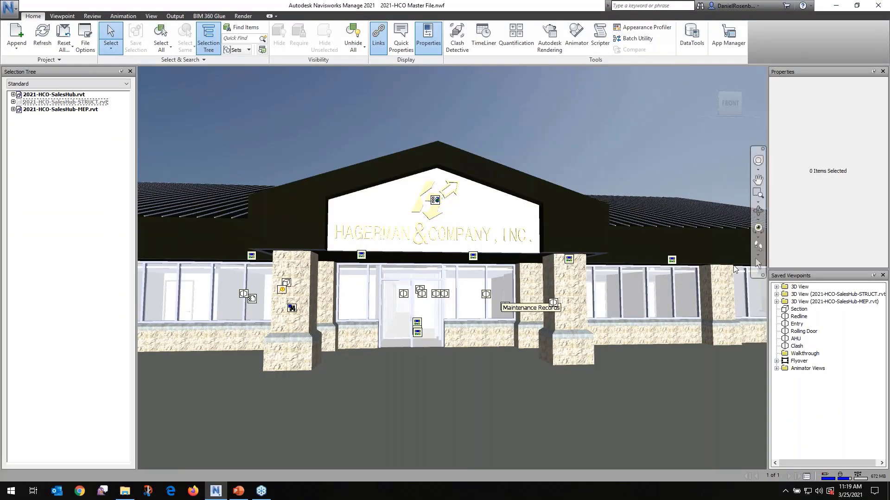
left_click(758, 248)
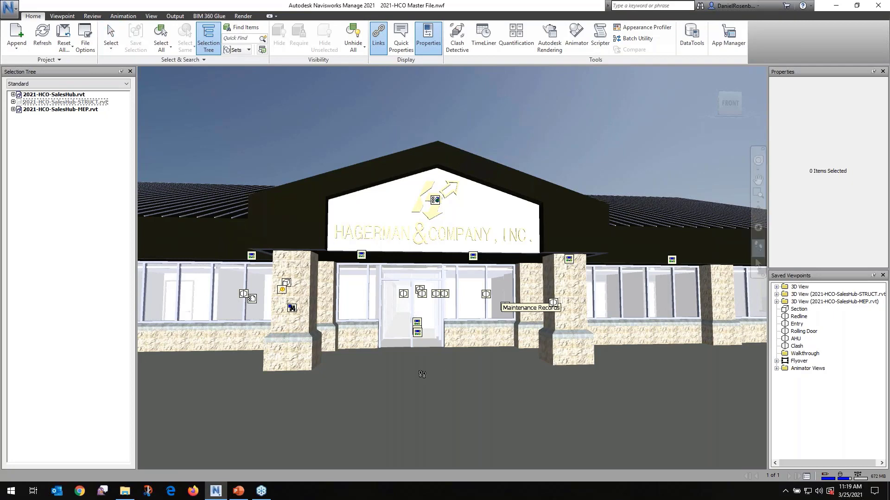
left_click_drag(423, 374, 413, 363)
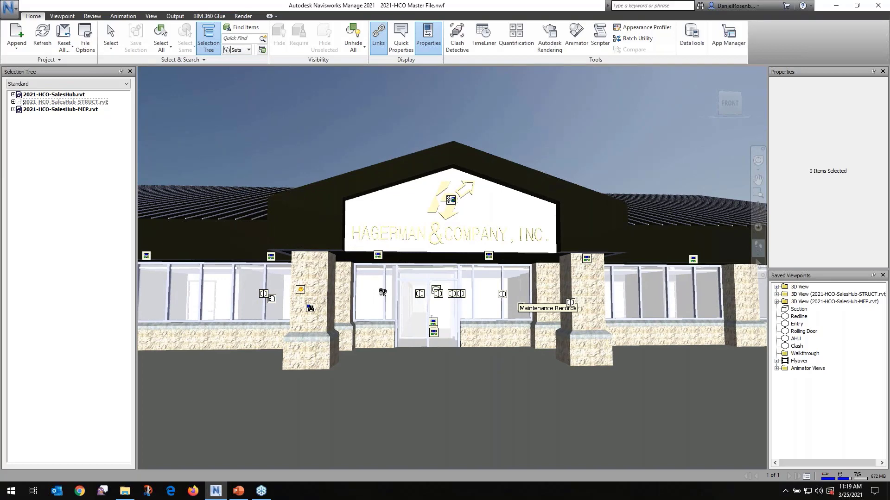
left_click(420, 296)
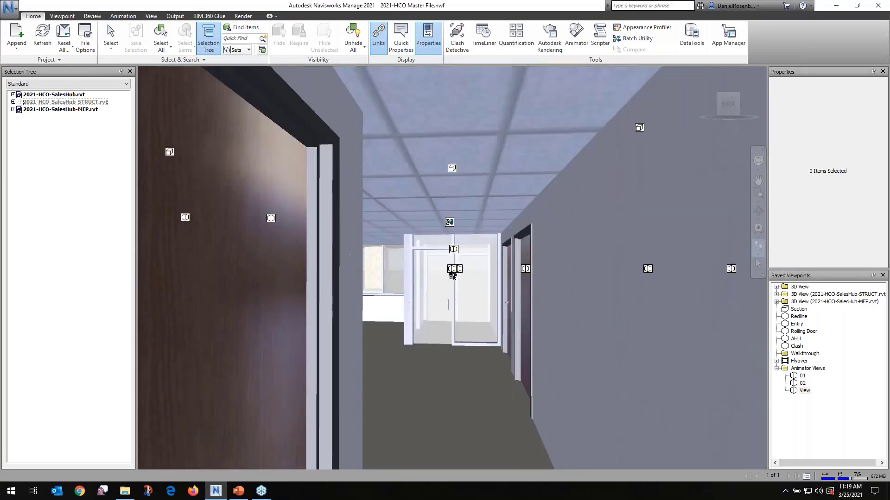
left_click(453, 270)
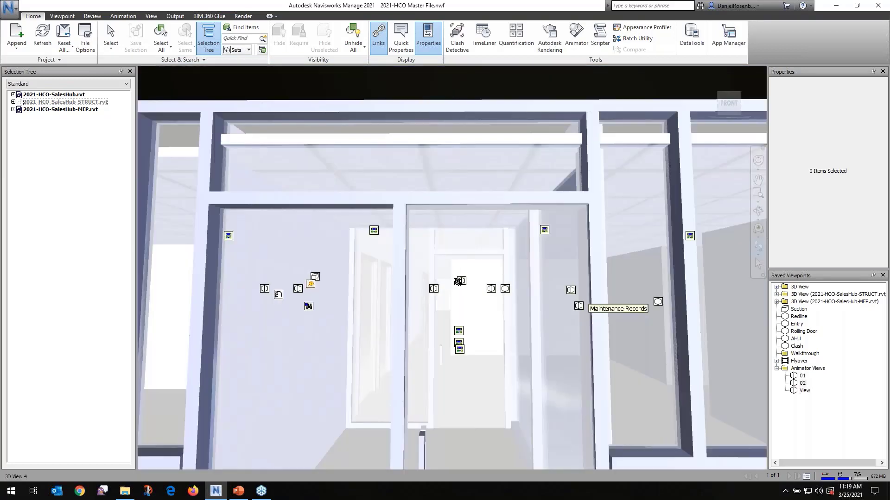
left_click(458, 281)
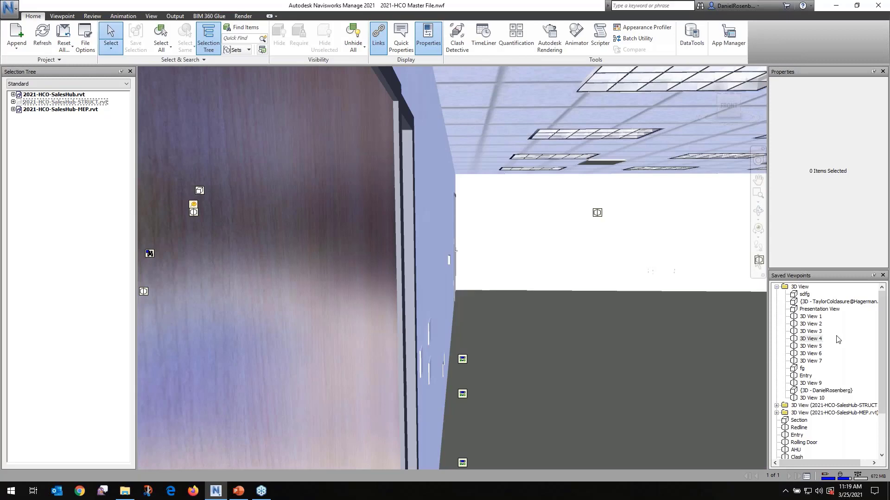
Restore the saved Entry viewpoint from the 3D View folder to return to the front of the building
key("ctrl+2")
mouse_move(775, 280)
left_mouse_down("ctrl")
mouse_move(854, 357)
mouse_move(888, 464)
left_mouse_up("ctrl")
key("Escape")
scroll(805, 416, "down", 3)
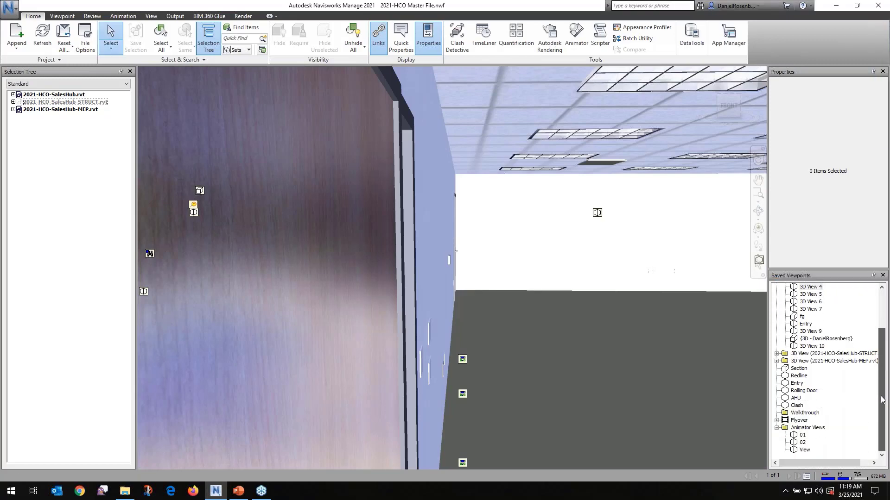
left_click(805, 324)
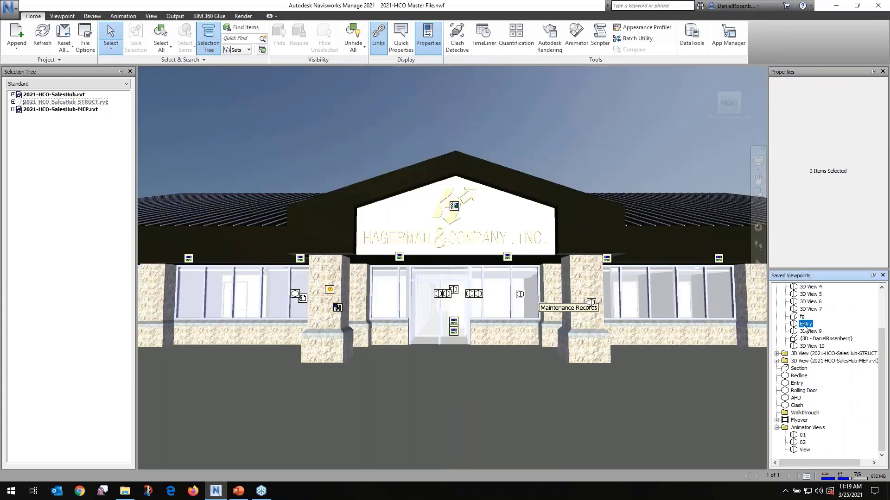
Walk around the outside of the building to the yellow overhead door in the block wall
left_click(758, 248)
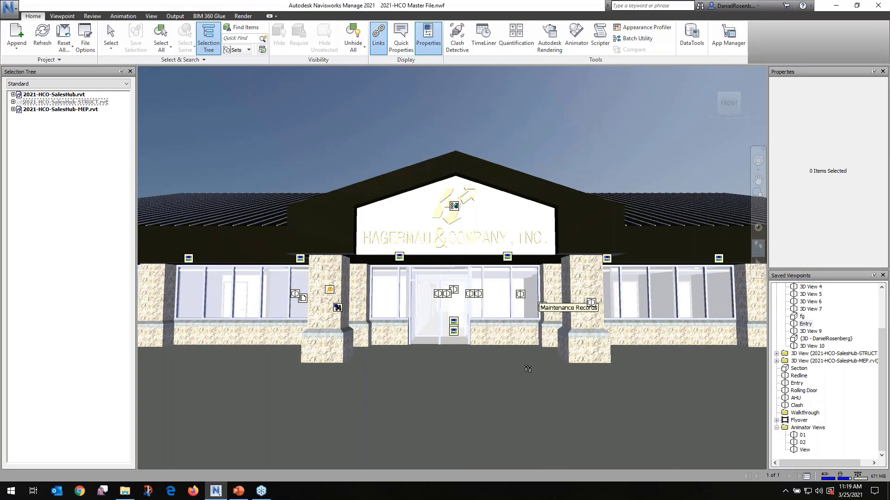
left_click_drag(527, 368, 388, 332)
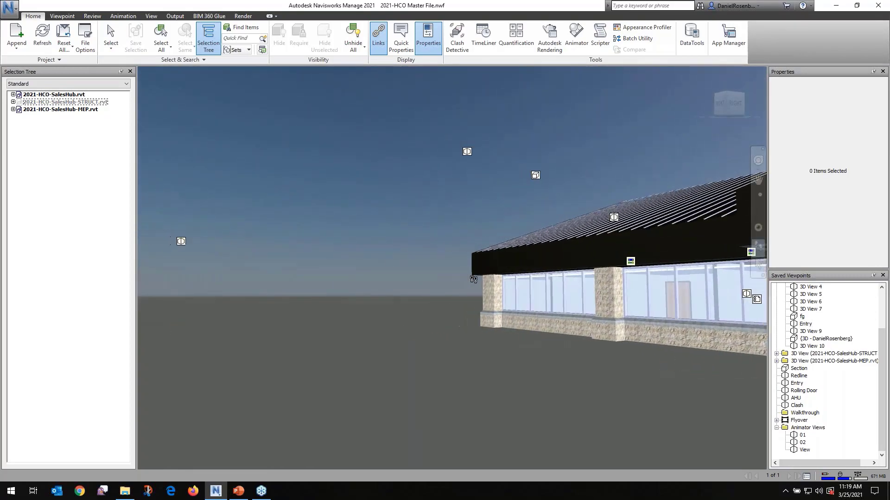
left_click_drag(569, 227, 566, 232)
left_click_drag(450, 432, 508, 424)
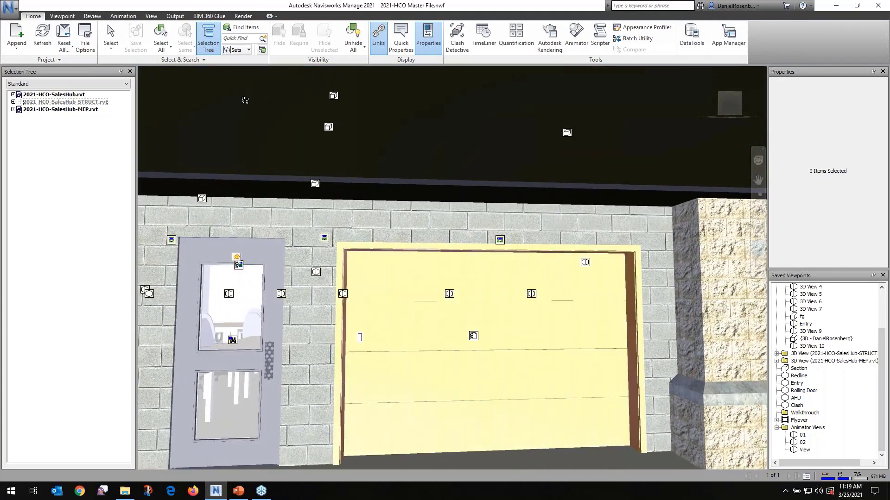
Open the Spec Sheet link on the overhead door, look at the PDF and close it
left_click(105, 31)
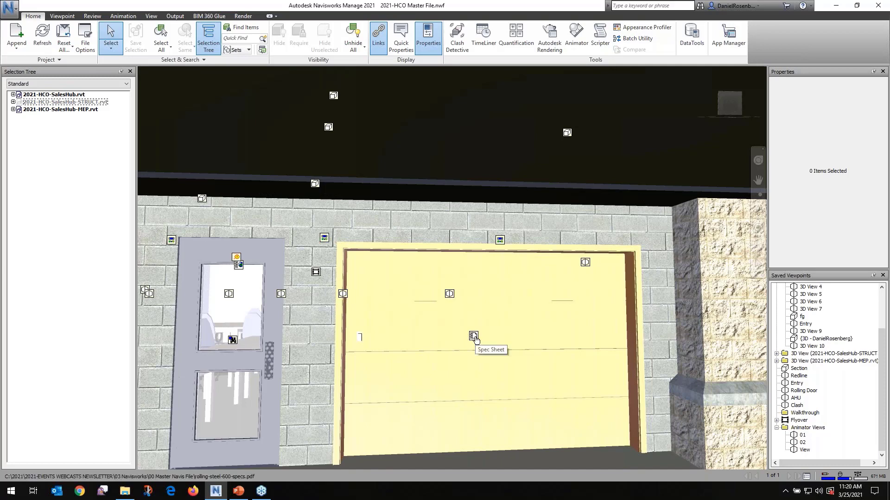
left_click(474, 338)
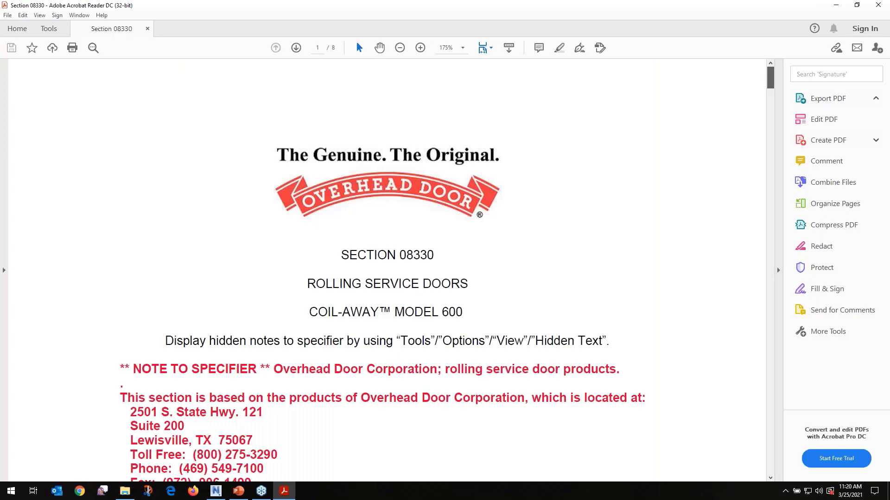
mouse_move(770, 77)
left_mouse_down()
mouse_move(762, 204)
mouse_move(766, 68)
left_mouse_up()
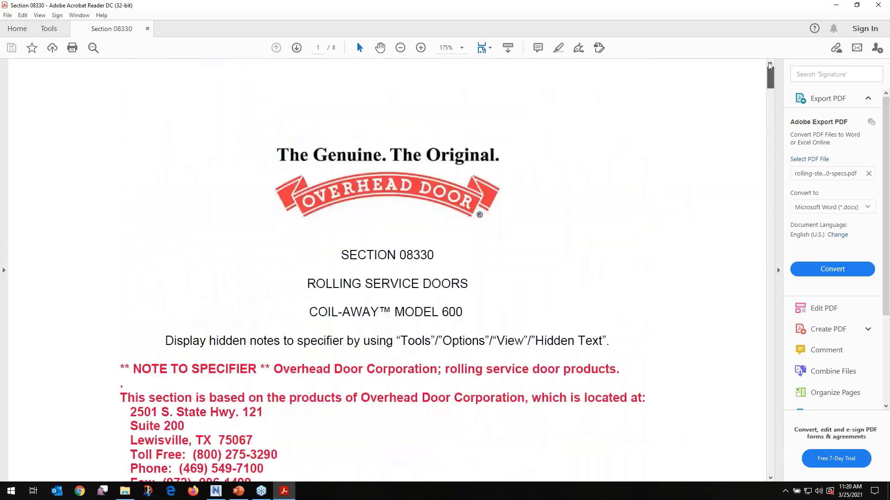
left_click(880, 3)
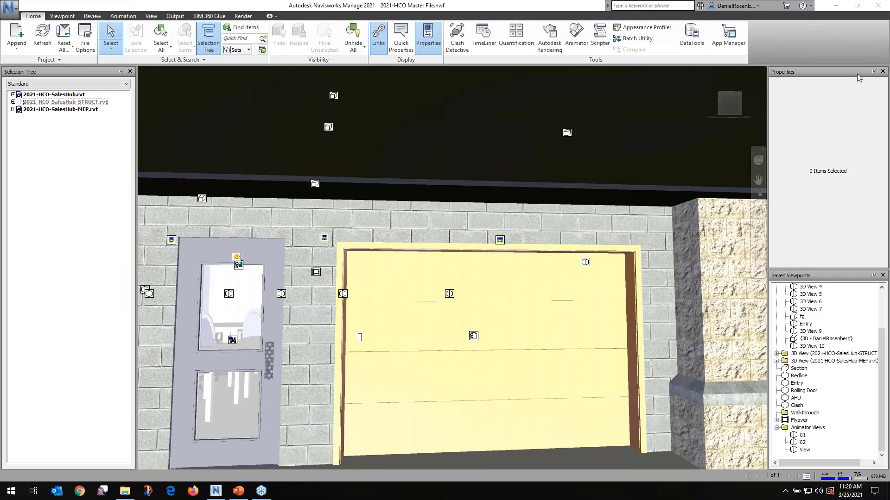
Select the air handling unit in the AHU viewpoint and open its Maintenance Records link
left_click(795, 398)
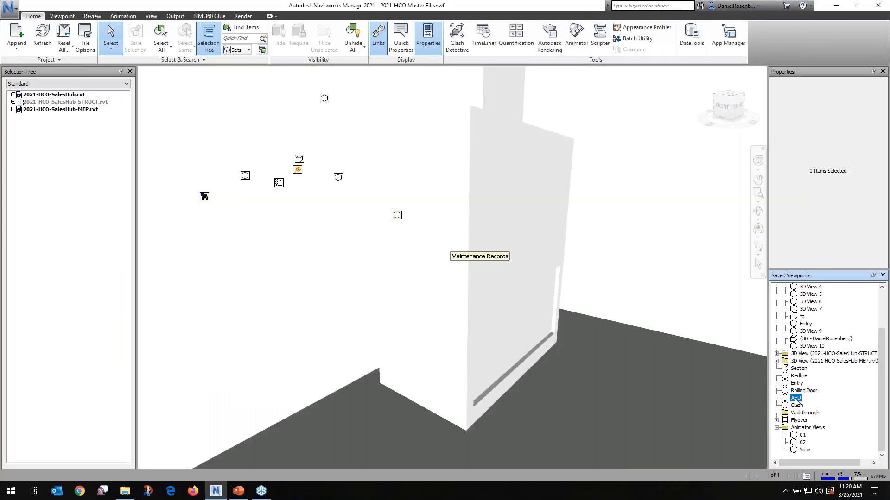
left_click(529, 215)
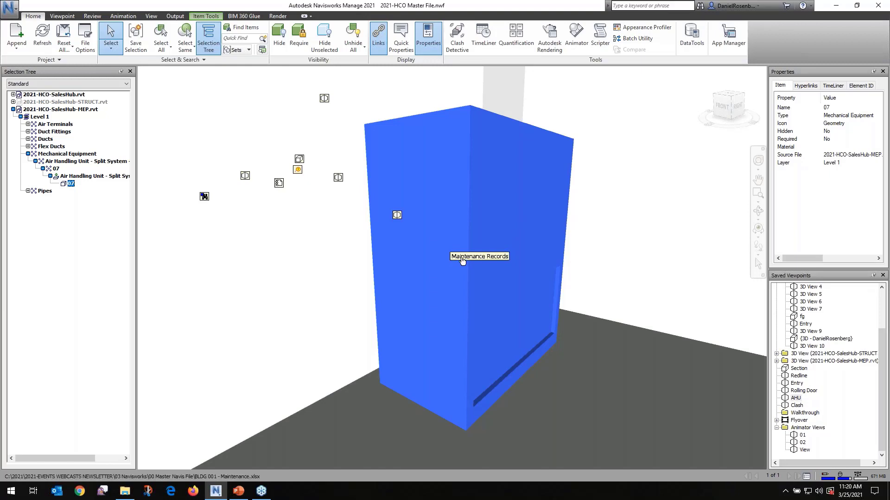
left_click(494, 258)
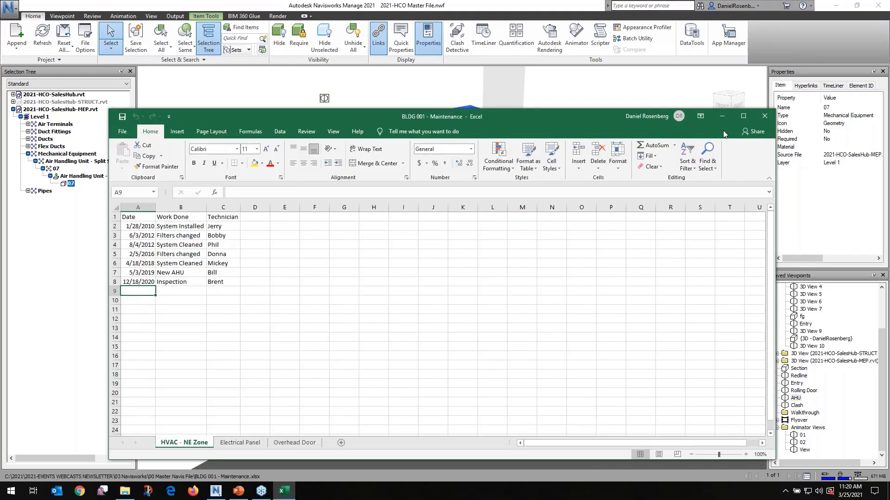
Review the maintenance workbook's Electrical Panel and Overhead Door sheets and return to the HVAC - NE Zone sheet
left_click_drag(454, 121, 463, 55)
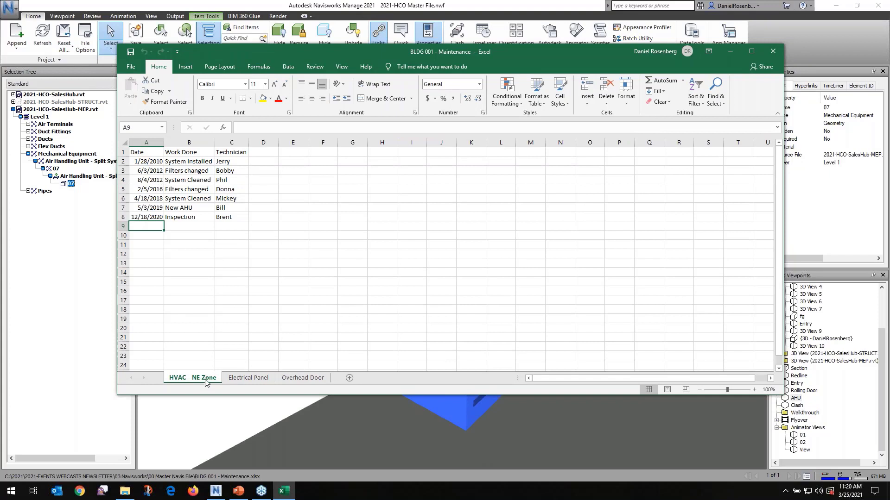
left_click(248, 378)
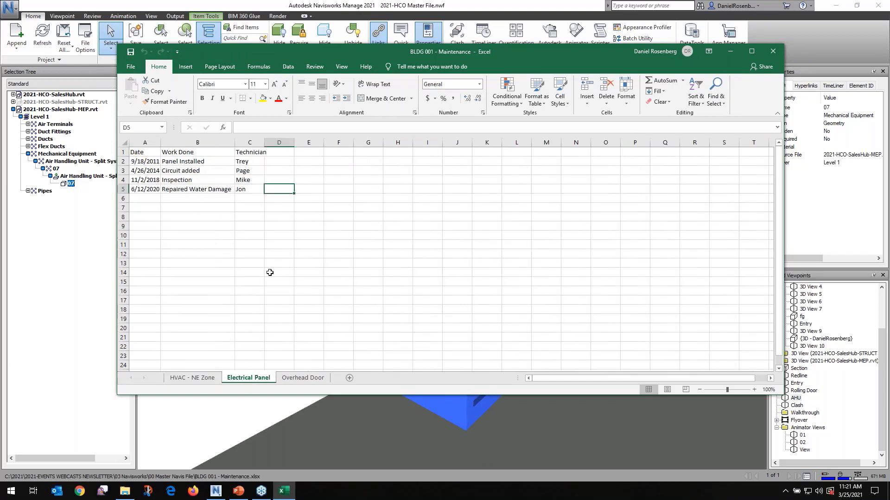
left_click(304, 378)
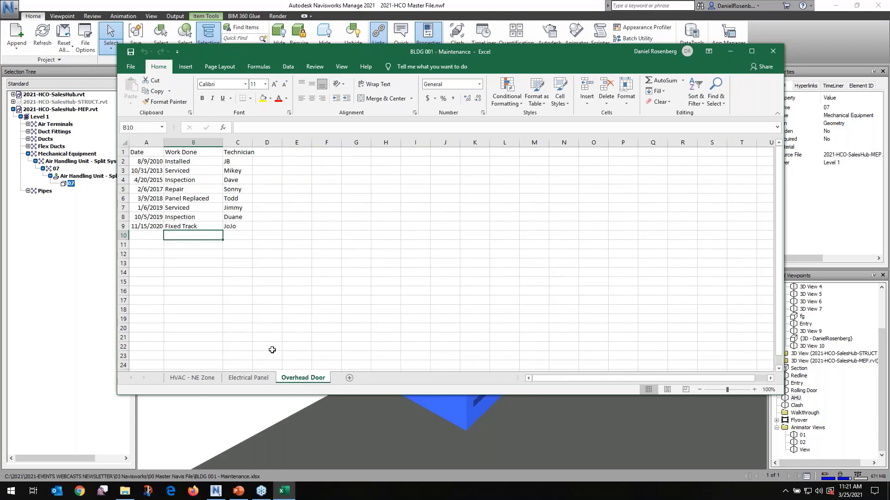
left_click(207, 379)
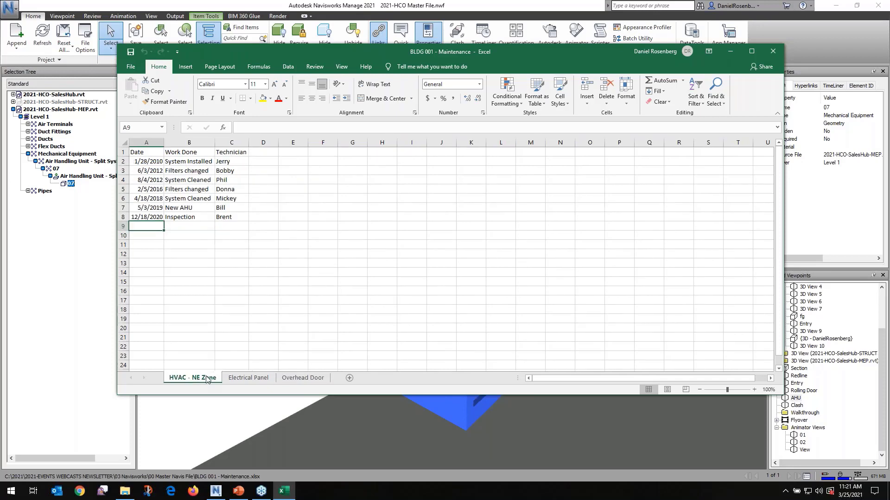
Add a row 9 record to HVAC - NE Zone with date 3//25/2021, work Testing and the technician's name, and save and close the workbook
left_click_drag(526, 51, 514, 88)
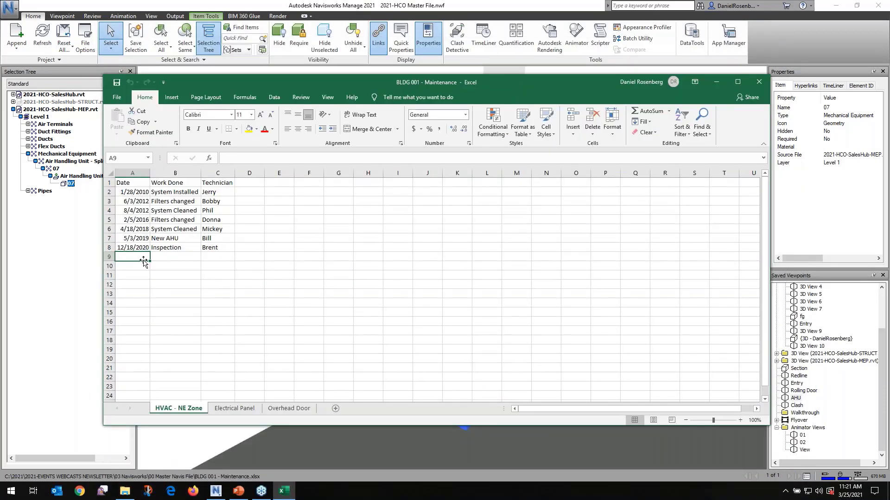
type("3//25/2021")
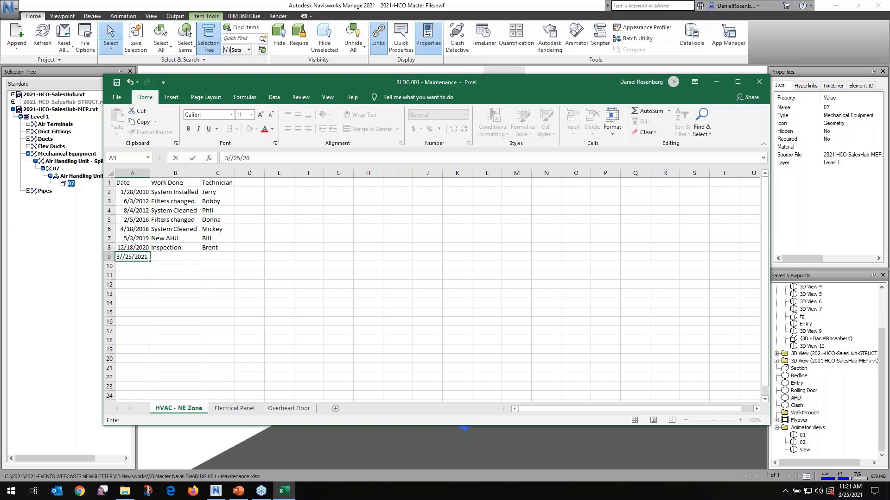
key("Tab")
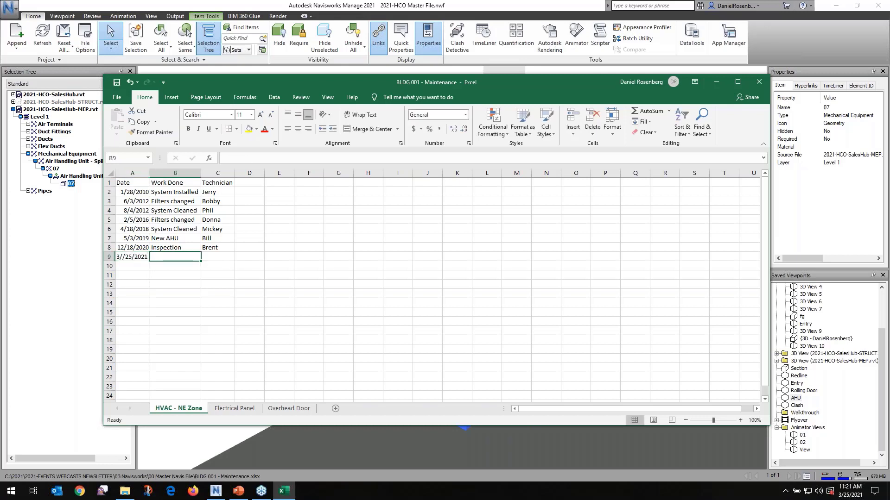
type("Testin")
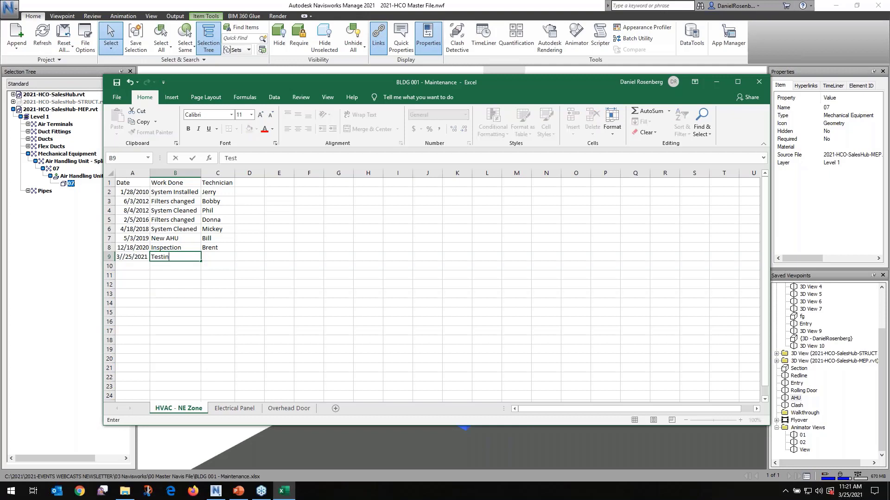
type("g")
key("Tab")
type("Dan")
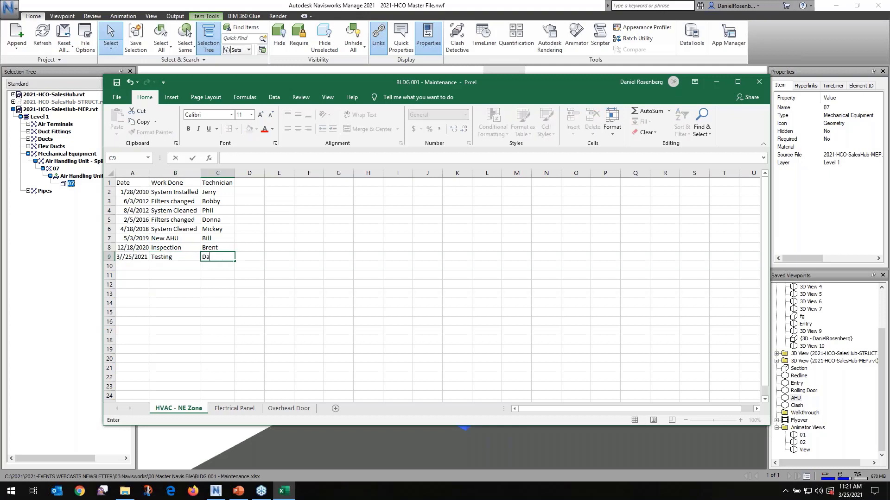
key("Return")
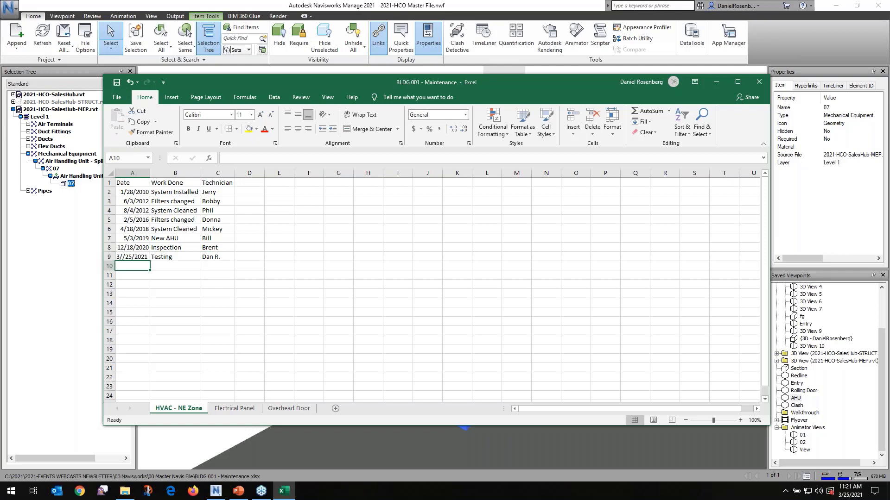
left_click(117, 83)
left_click(758, 82)
Return to the saved Entry viewpoint, clear the selection and turn off the display of links in the model
left_click(595, 147)
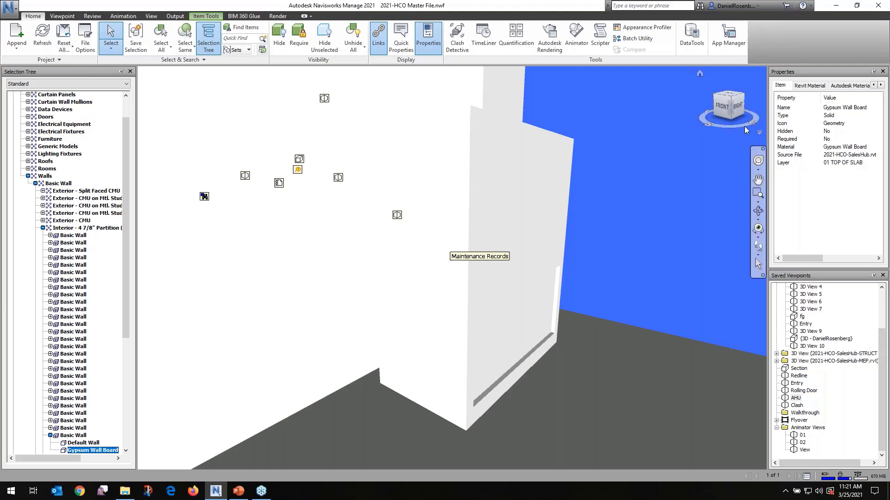
left_click(796, 383)
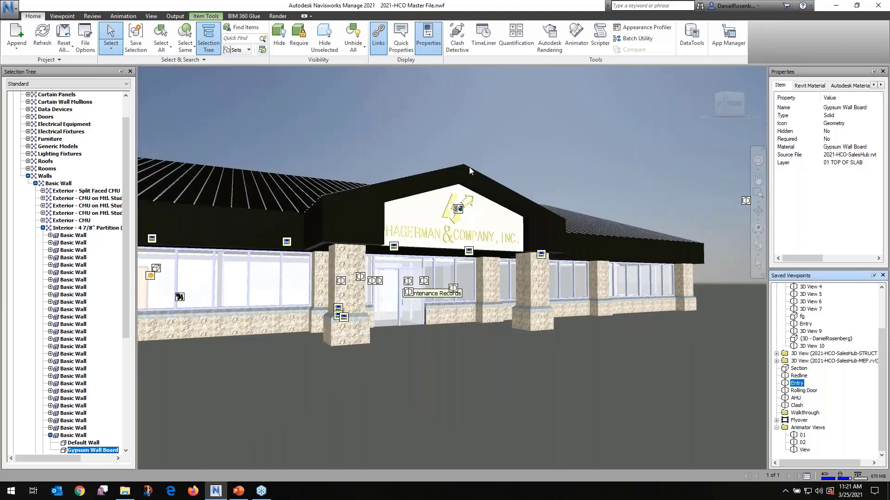
left_click(473, 130)
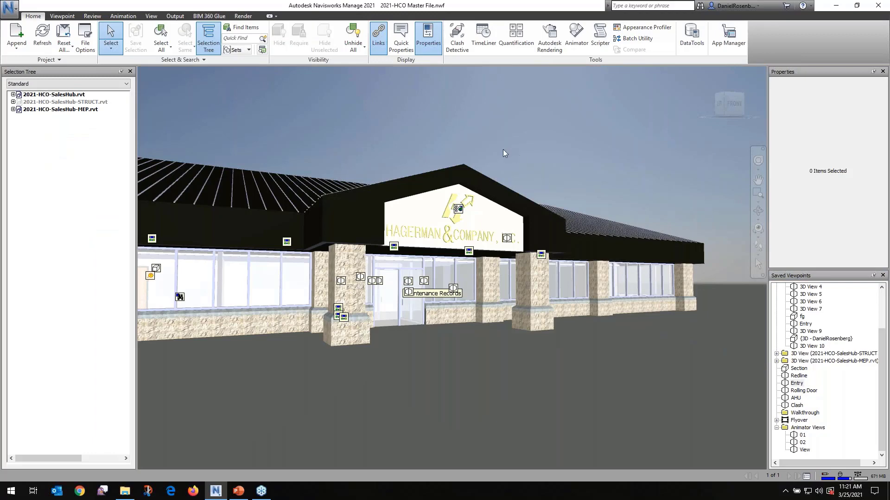
left_click(379, 40)
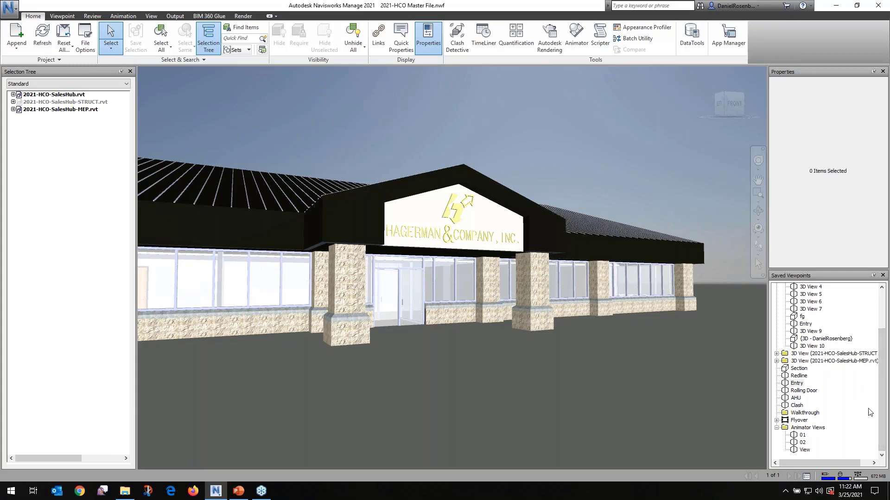
Expand the Flyover animation and look through its keyframe views 01 and 05 to 09, ending back on 01
left_click(777, 420)
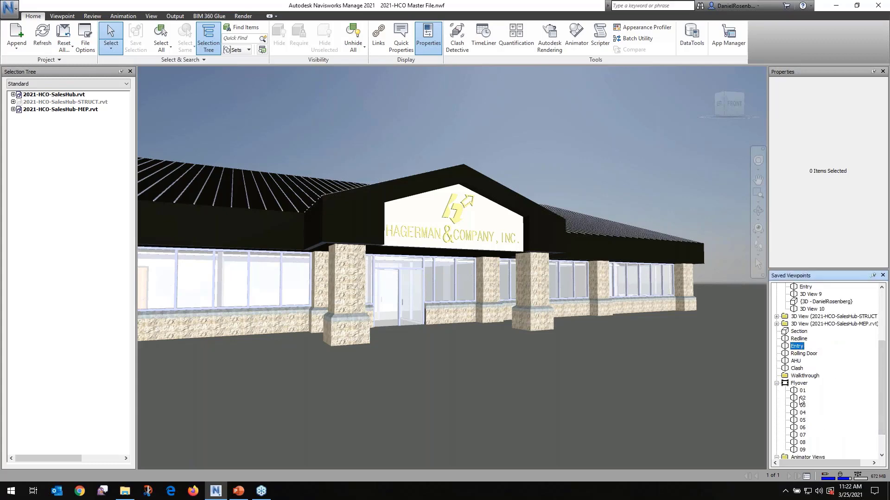
left_click_drag(788, 386, 817, 454)
key("Escape")
left_click(800, 392)
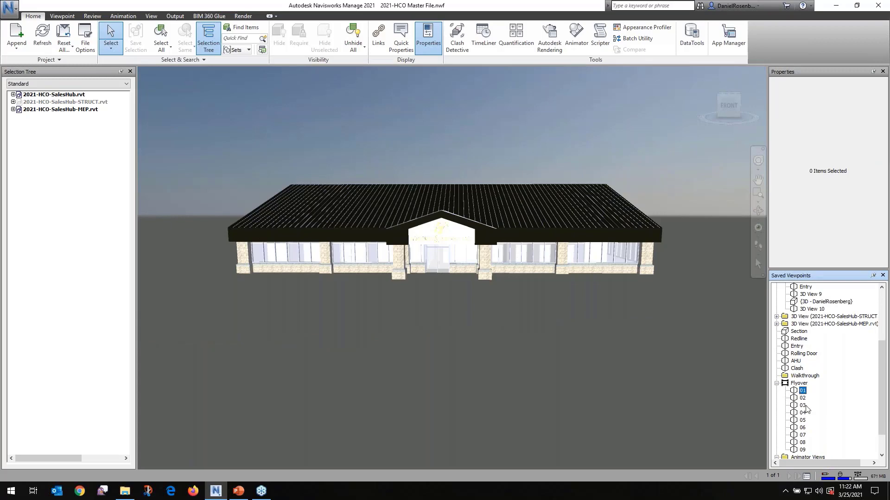
left_click(803, 421)
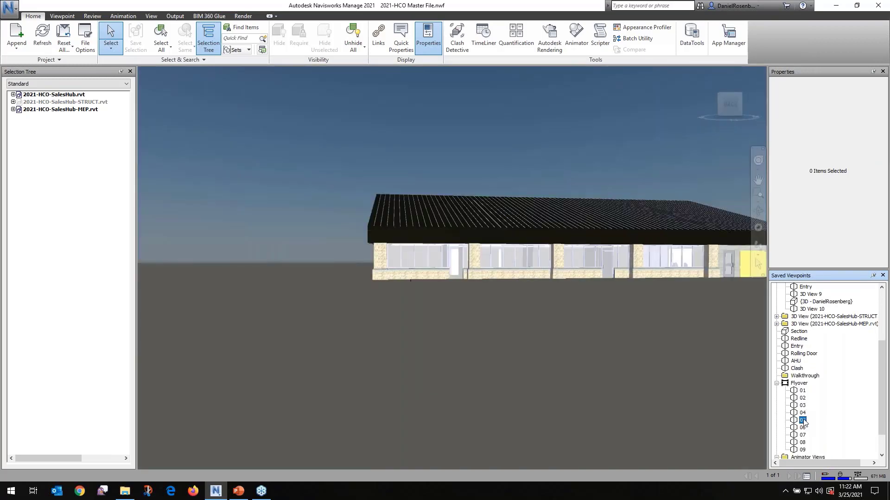
left_click(803, 428)
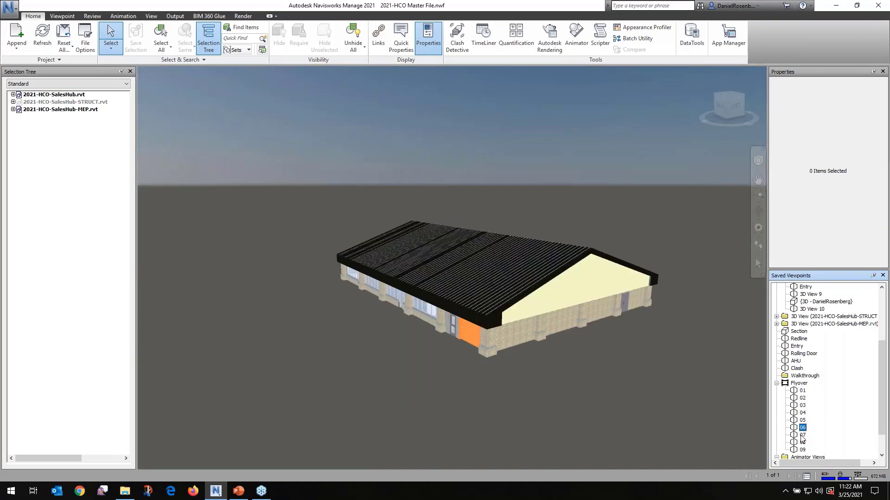
left_click(802, 436)
left_click(802, 442)
left_click(802, 450)
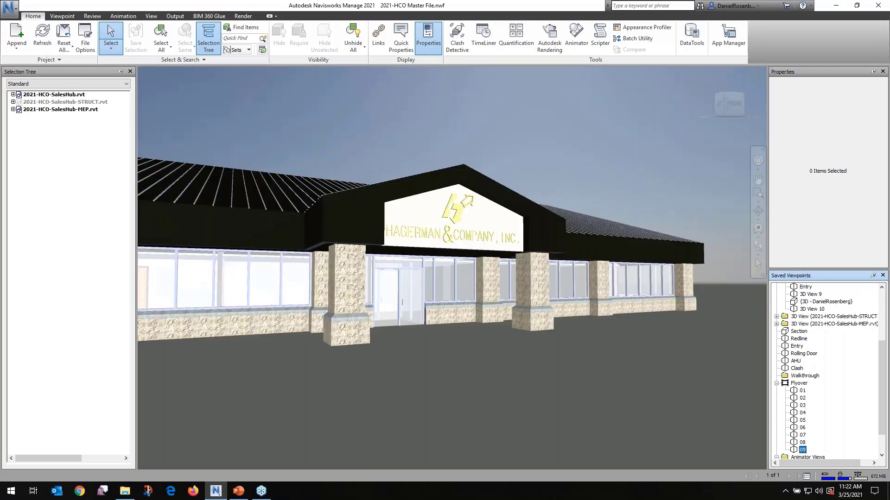
left_click(795, 391)
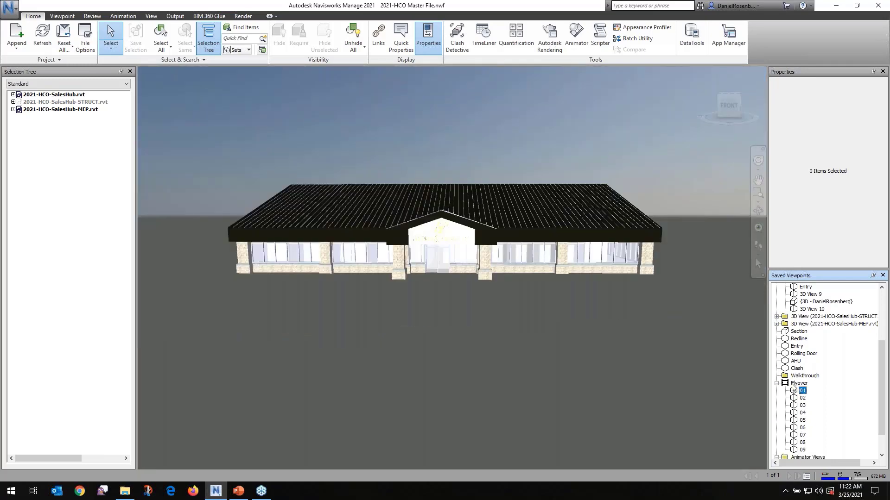
Select the saved Flyover animation and play it through to the end
left_click(795, 385)
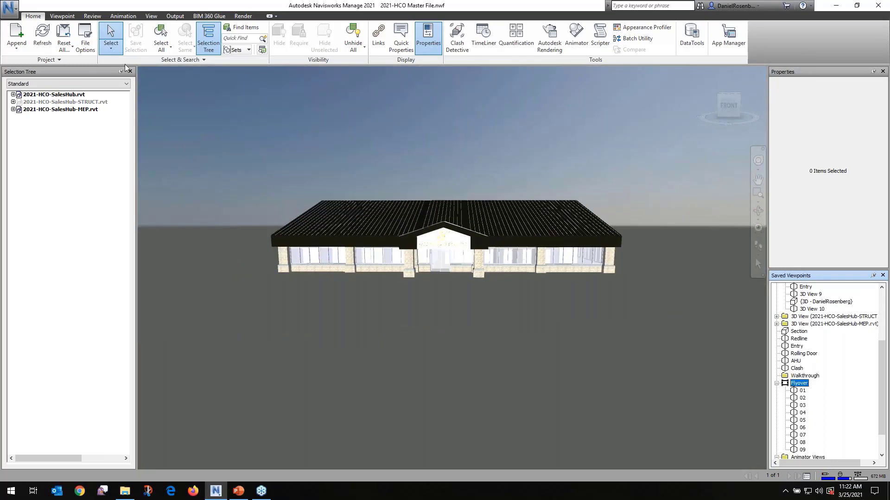
left_click(123, 15)
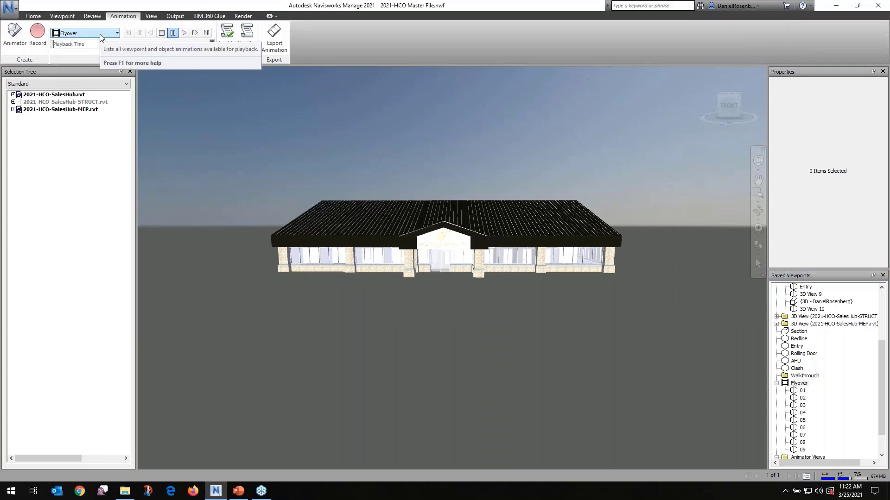
left_click(184, 33)
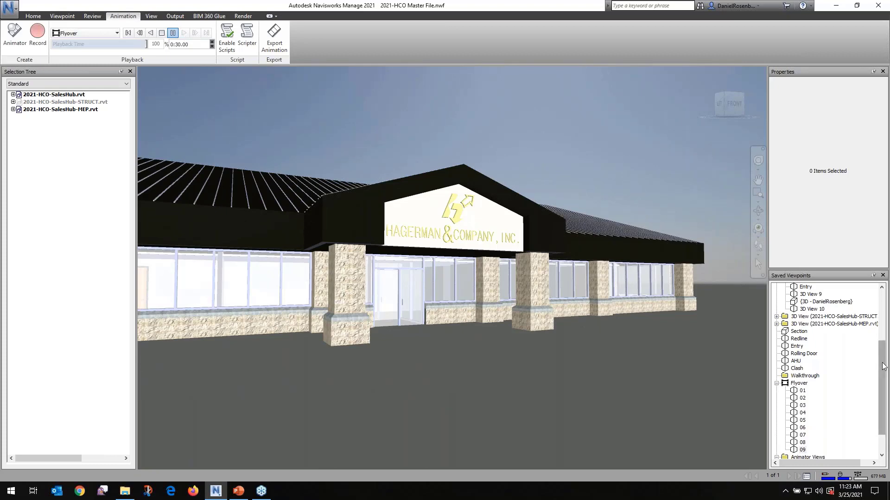
Open the Animator and collapse Scene 2 in its scene list
left_click_drag(875, 392, 875, 409)
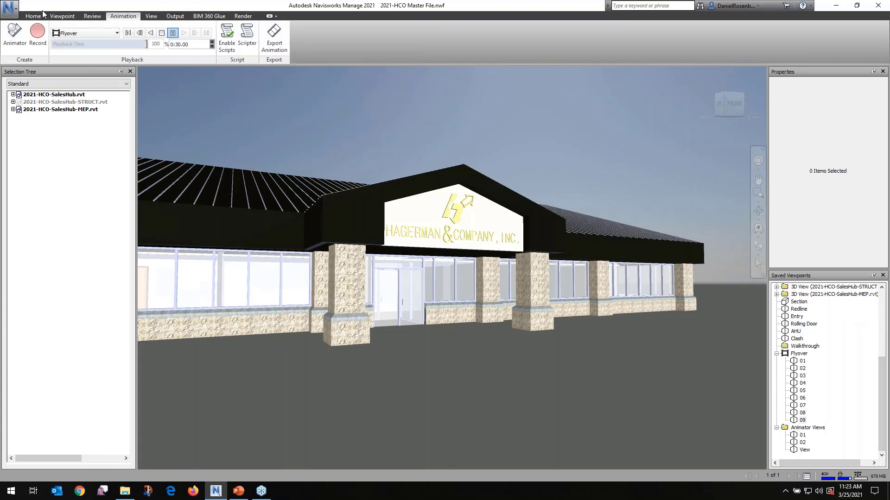
key("ctrl+o")
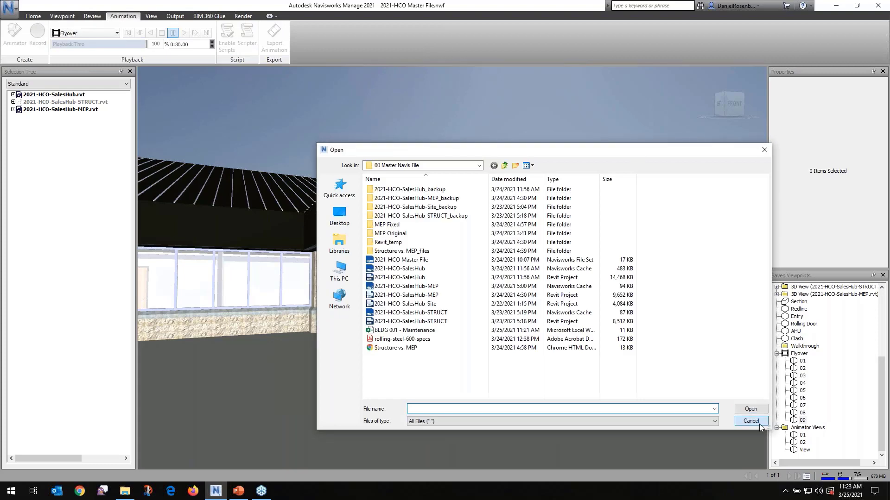
left_click(759, 424)
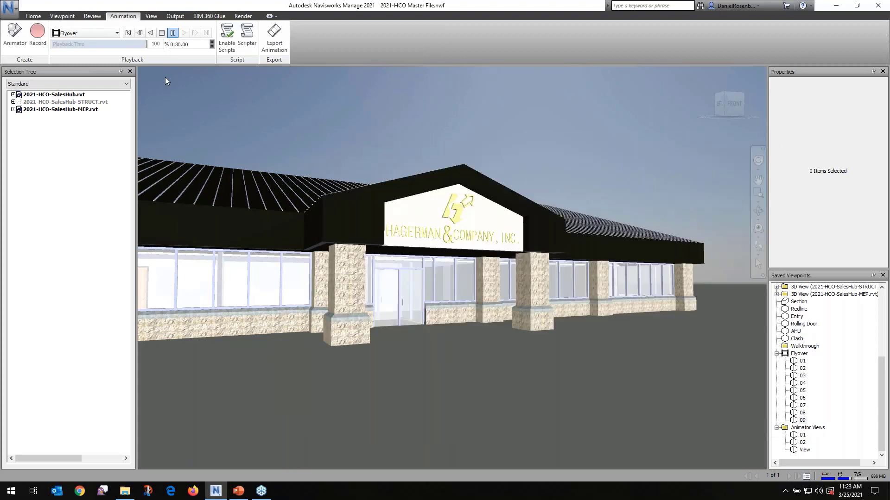
left_click(34, 16)
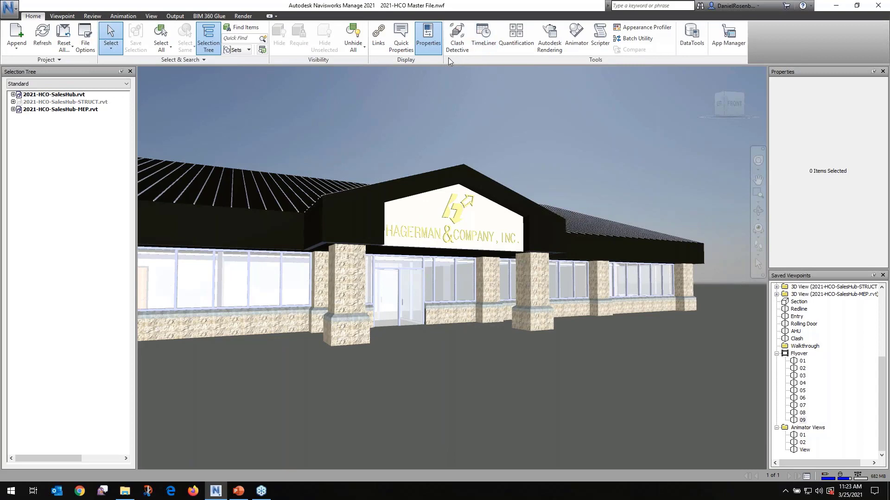
left_click(576, 37)
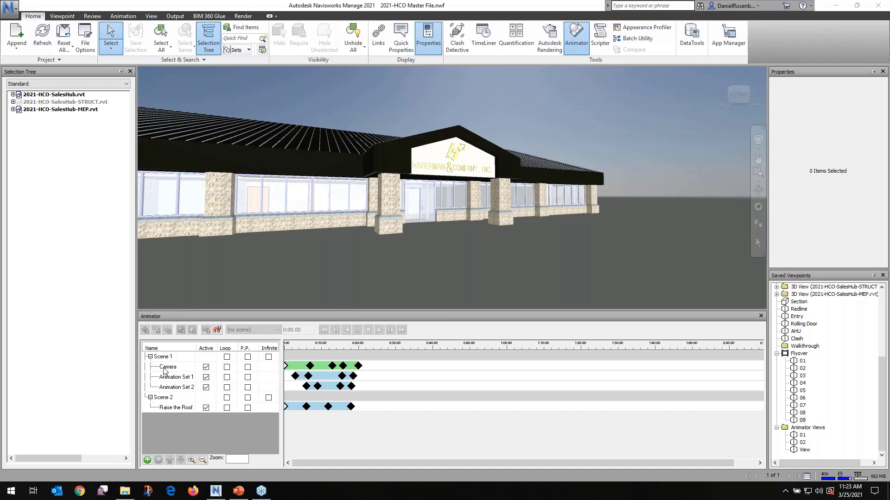
left_click(150, 398)
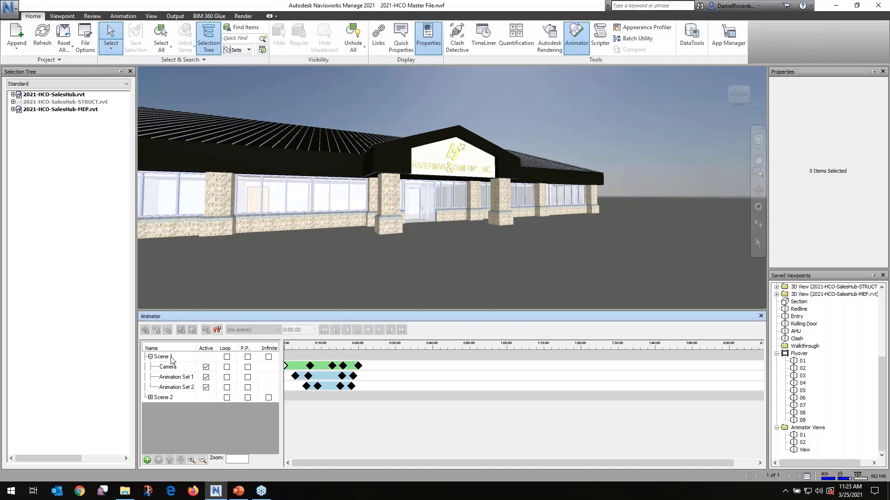
Select Scene 1 in the Animator, set the timeline zoom to 1 and play the scene
left_click(171, 358)
scroll(325, 380, "down", 2)
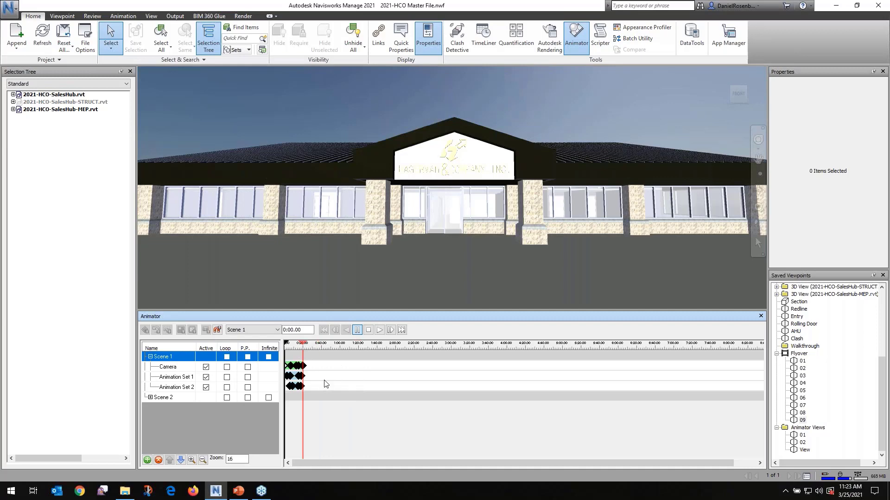
scroll(325, 380, "up", 5)
scroll(324, 373, "down", 1)
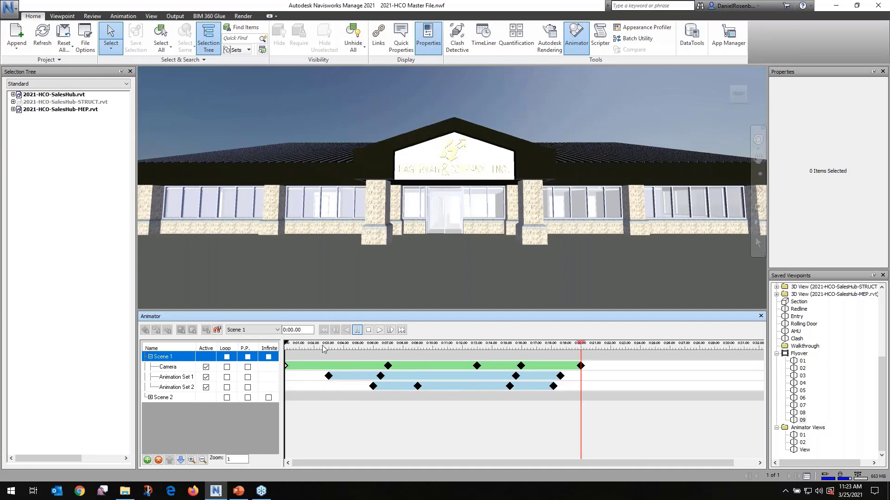
left_click(334, 316)
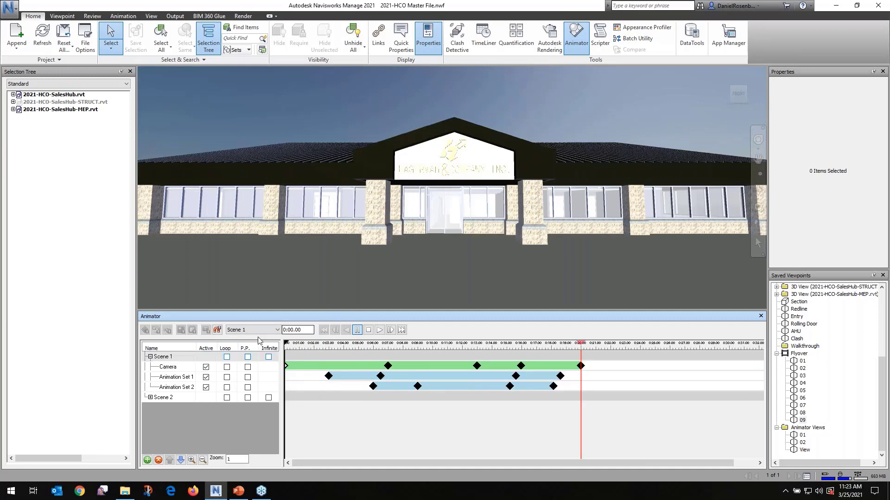
left_click(372, 331)
left_click(379, 330)
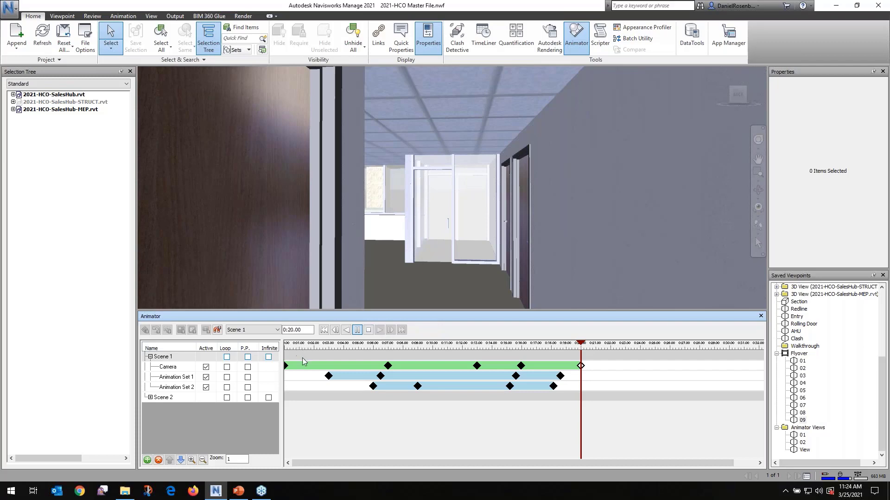
Select Scene 1's Camera track and scrub the timeline to 0:00.53, 0:06.97 and 0:16.00, and back to 0:00.00
left_click(167, 367)
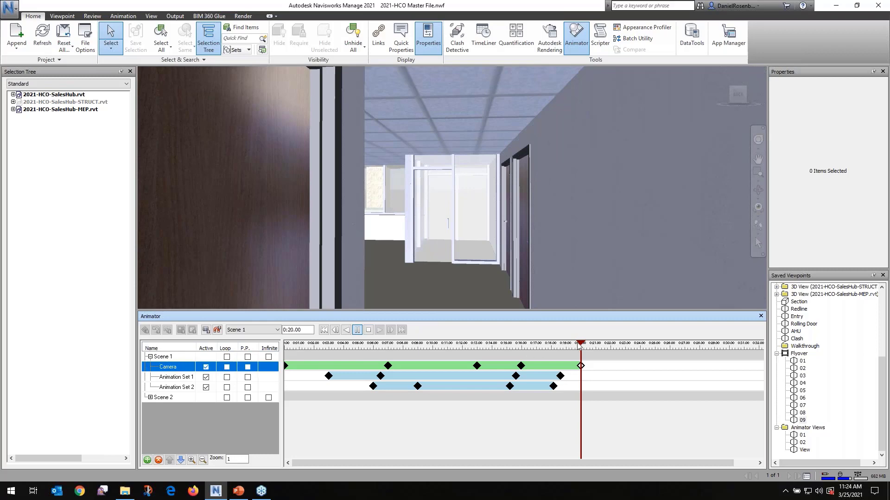
left_click_drag(580, 345, 292, 355)
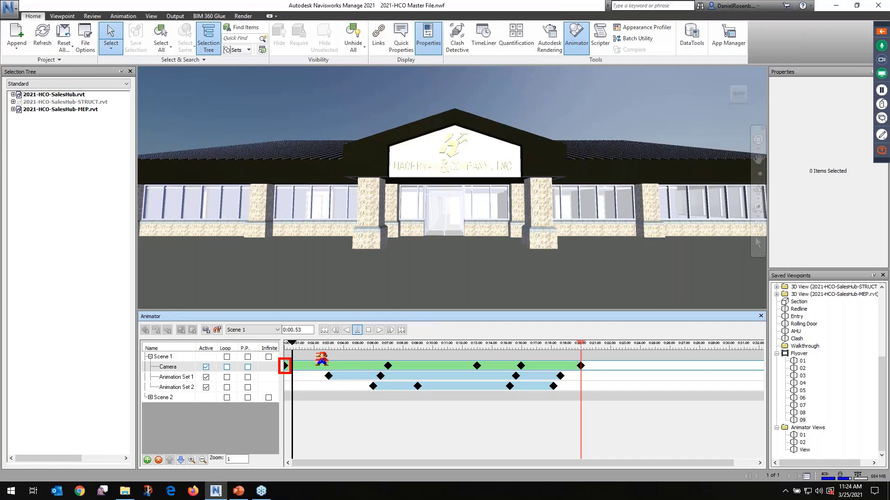
left_click_drag(383, 356, 396, 375)
key("Escape")
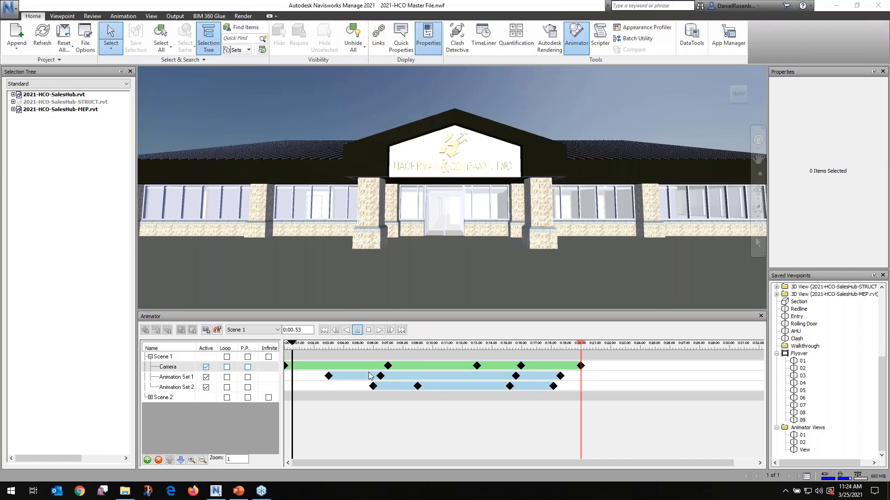
left_click_drag(293, 349, 389, 359)
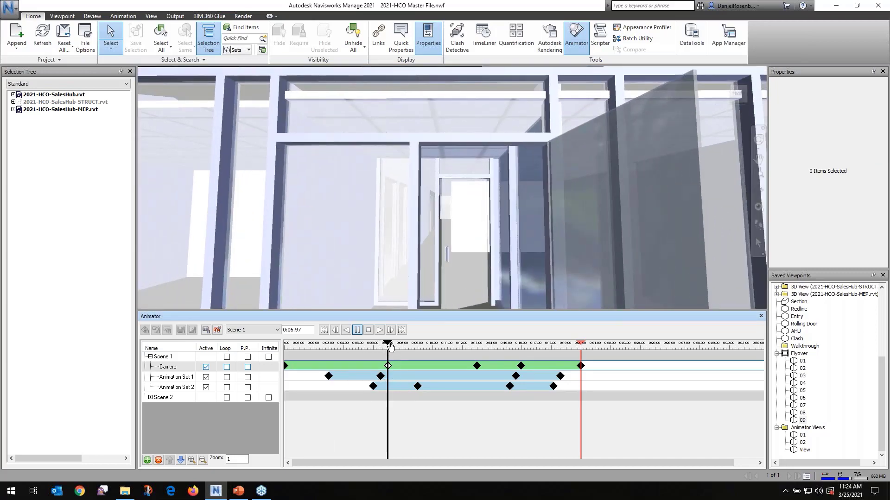
left_click_drag(390, 346, 521, 341)
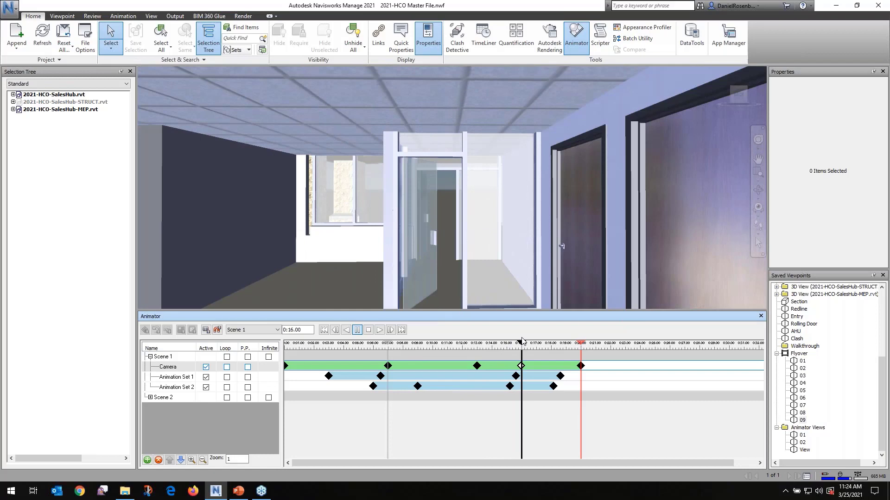
left_click_drag(521, 342, 286, 348)
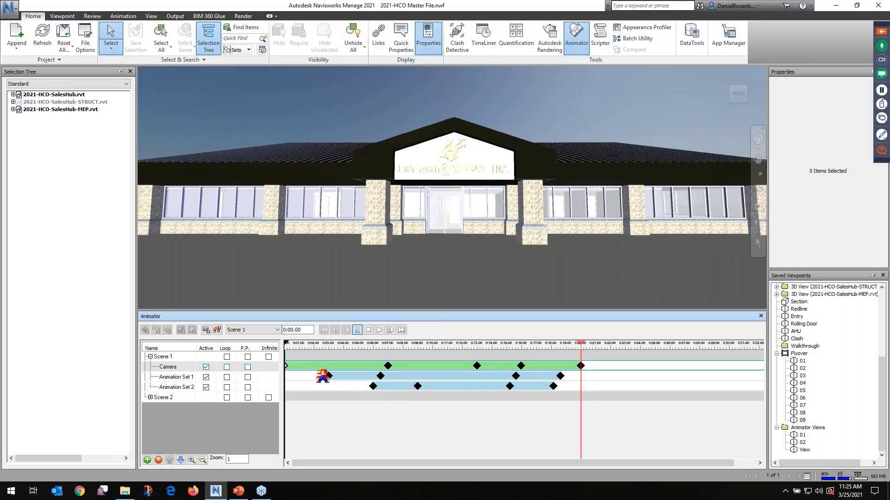
left_click_drag(318, 370, 565, 383)
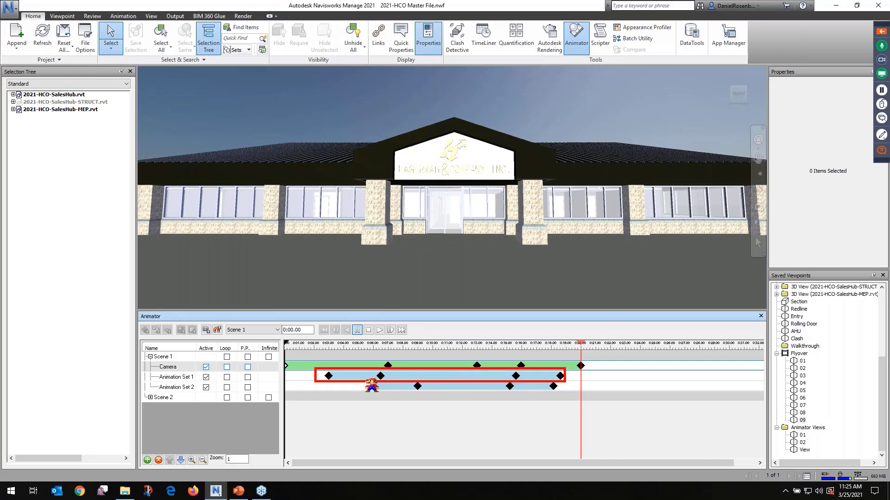
left_click_drag(364, 380, 564, 396)
key("Escape")
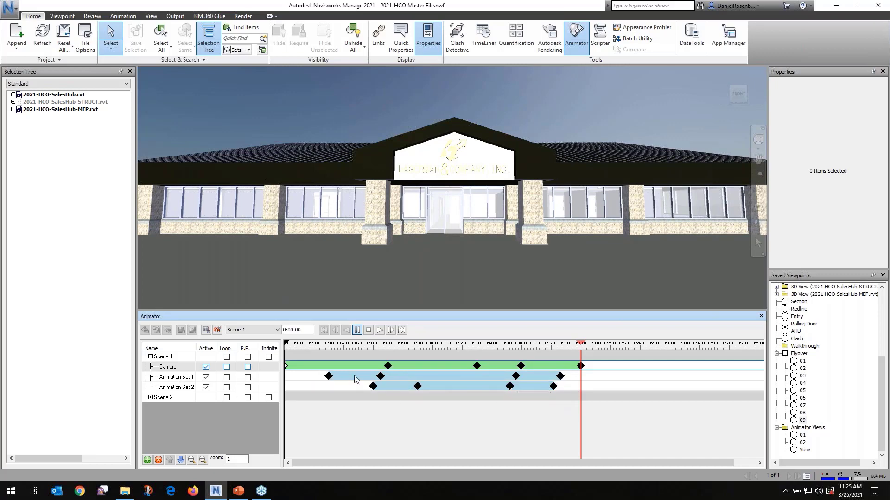
Scrub Scene 1's timeline to 0:02.97, 0:06.41, 0:06.28 and 0:09.16, and play the rest of the scene to its end
left_click_drag(287, 346, 328, 351)
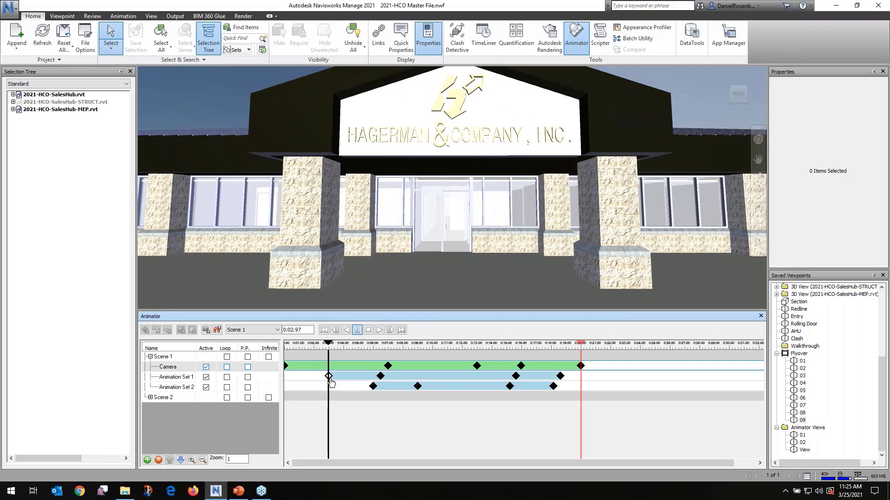
left_click_drag(330, 348, 380, 356)
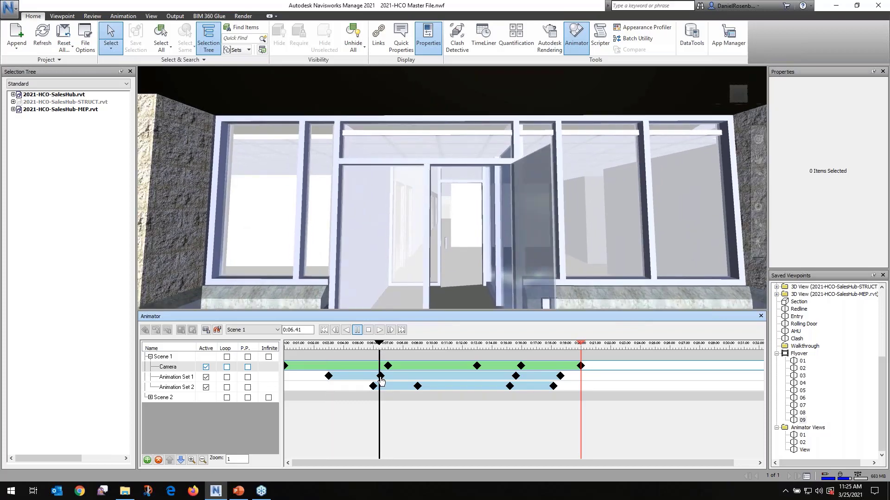
mouse_move(381, 349)
left_mouse_down()
mouse_move(329, 348)
mouse_move(378, 358)
left_mouse_up()
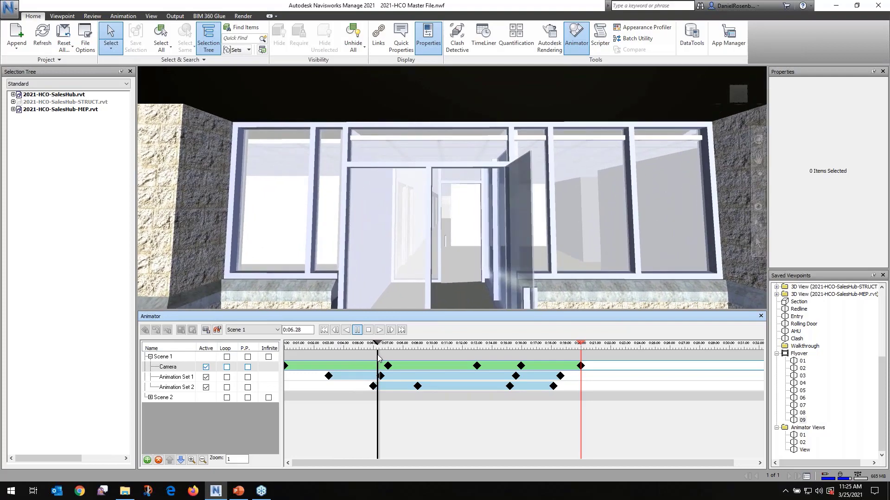
left_click_drag(379, 357, 421, 363)
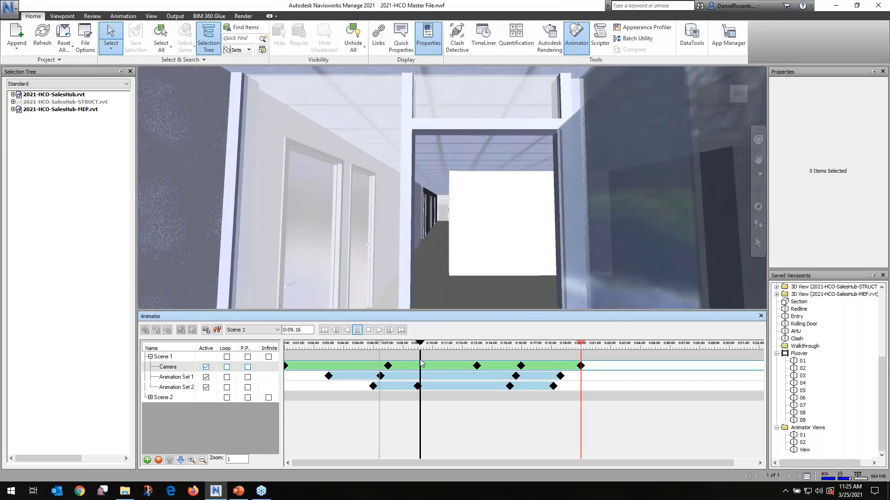
left_click(379, 330)
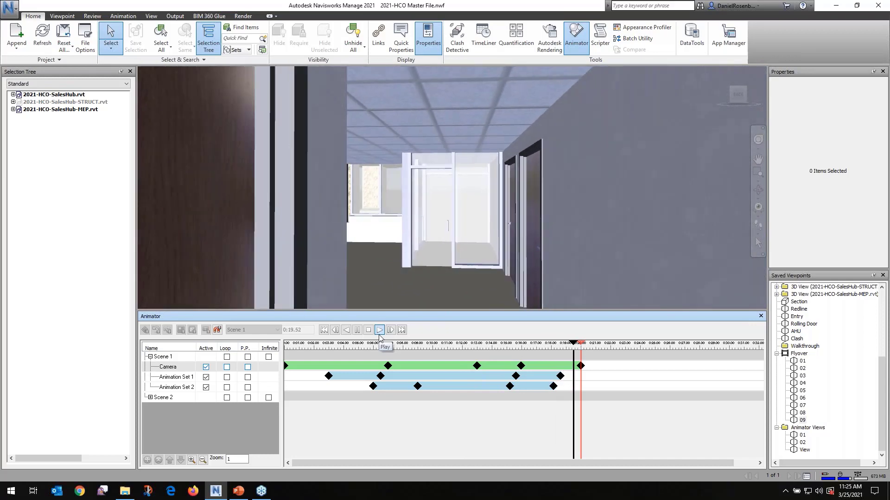
Examine the door's position at Animation Set 1's keyframes, including 0:03.00, 0:06.50 and 0:18.63, and return Scene 1 to 0:00.00
left_click(380, 376)
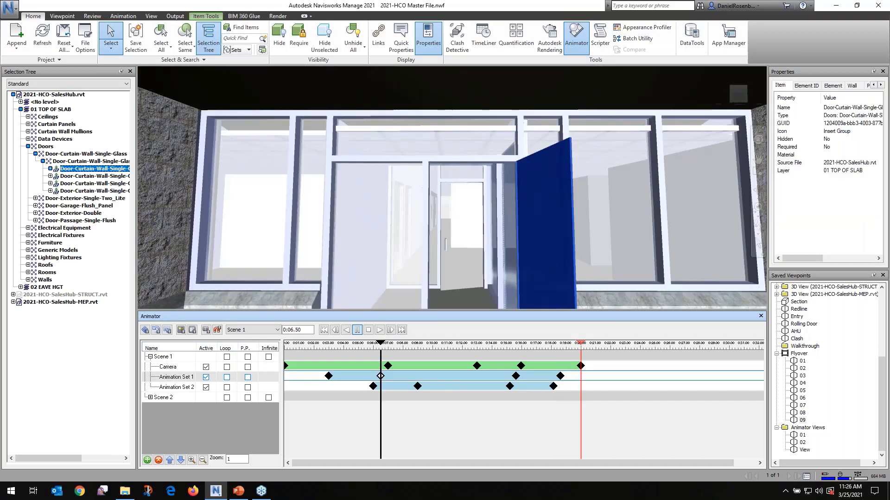
left_click(516, 376)
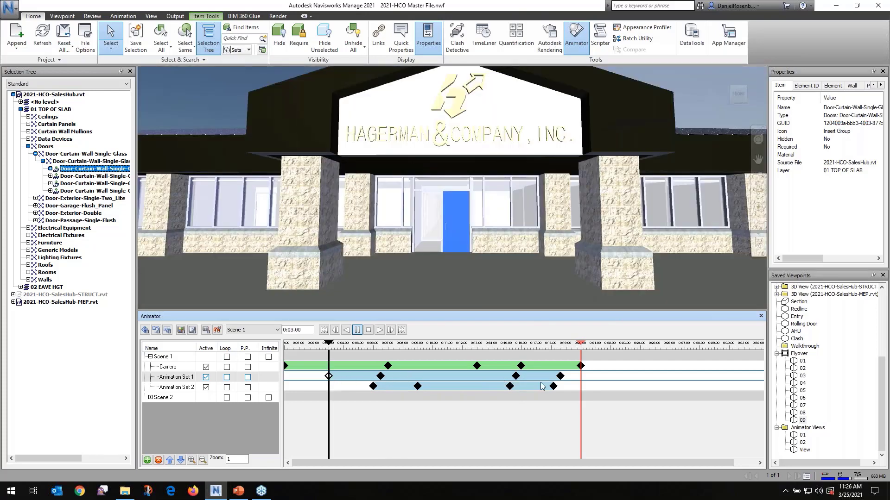
left_click(560, 376)
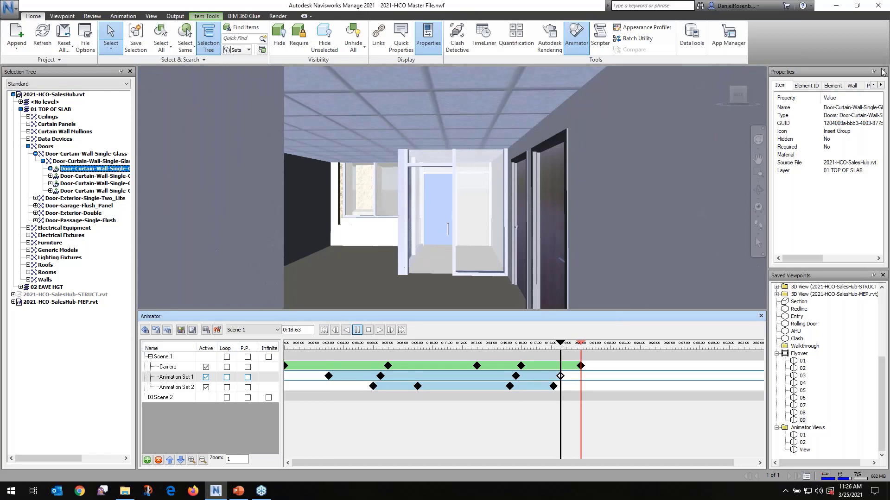
left_click(881, 32)
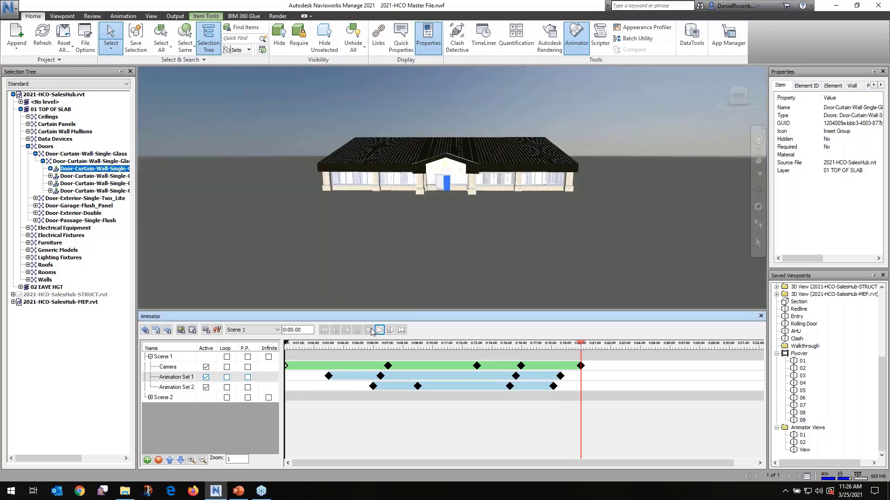
left_click(369, 330)
left_click(381, 331)
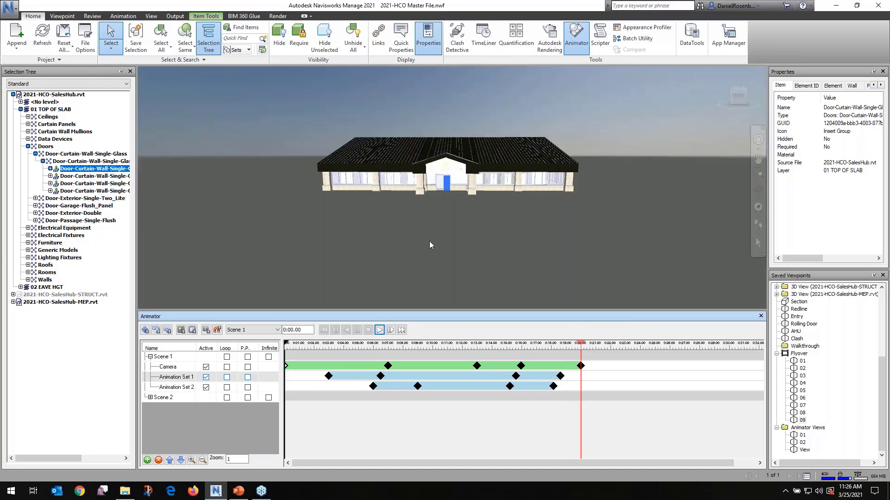
Clear the door selection, collapse Scene 1, expand Scene 2 in the Animator and play Scene 2 through to the end
left_click(243, 97)
left_click(168, 399)
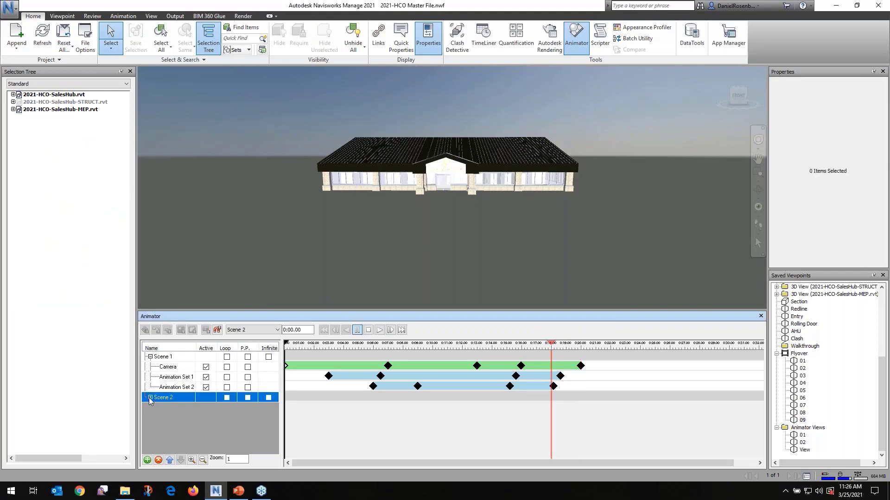
left_click(150, 358)
left_click(150, 367)
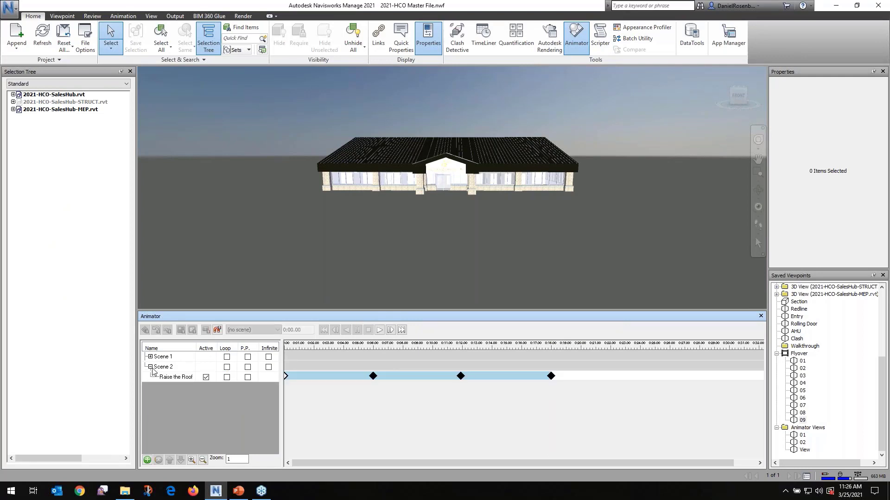
left_click(173, 369)
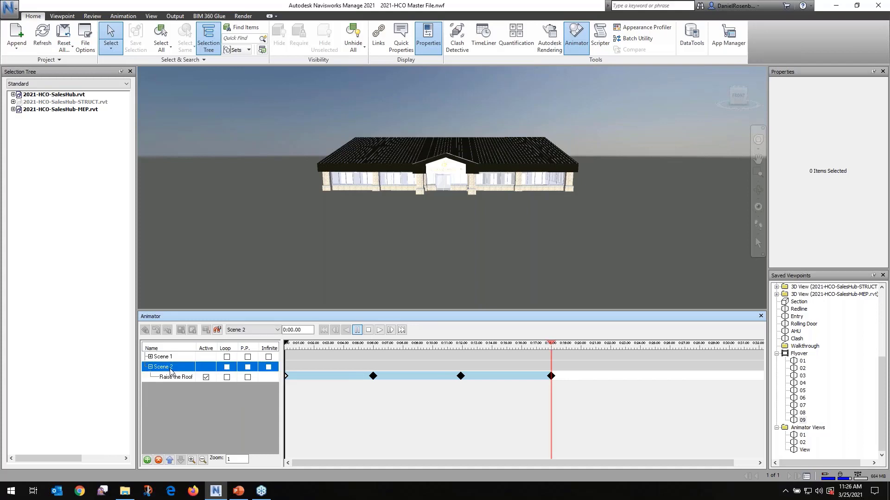
left_click(379, 331)
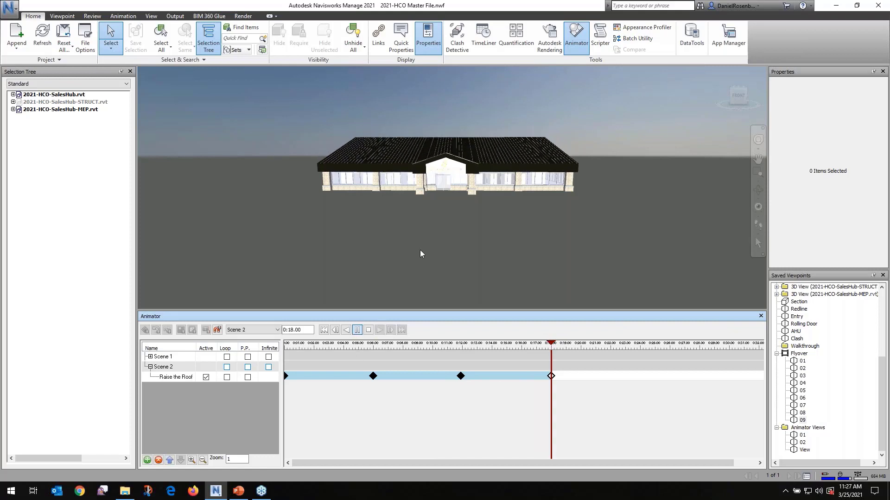
Examine the Raise the Roof keyframes at 0:00.00, 0:06.00, 0:12.00 and 0:18.00, and clear the item selection
left_click(283, 374)
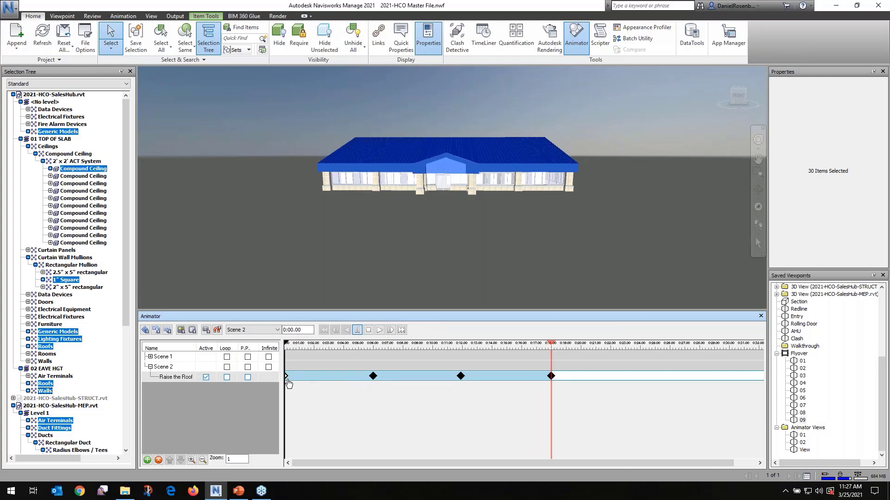
left_click(373, 376)
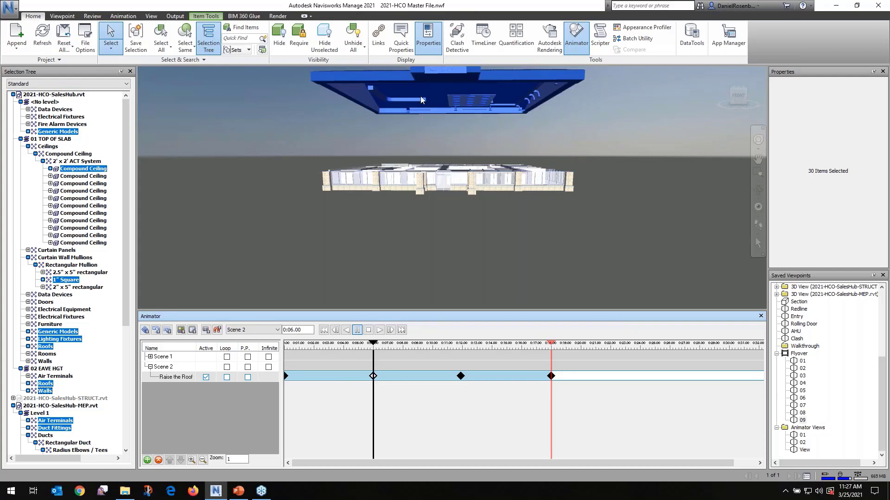
left_click(460, 376)
left_click(550, 376)
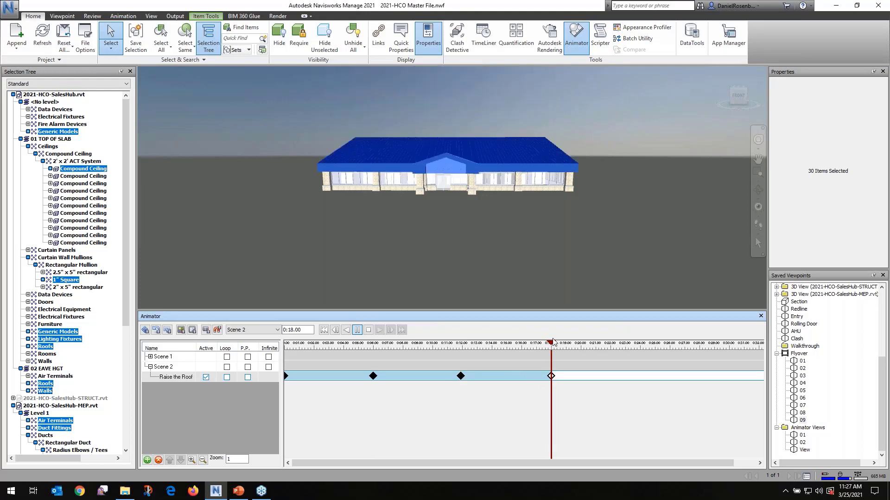
mouse_move(552, 346)
left_mouse_down()
mouse_move(429, 346)
mouse_move(541, 348)
mouse_move(552, 356)
left_mouse_up()
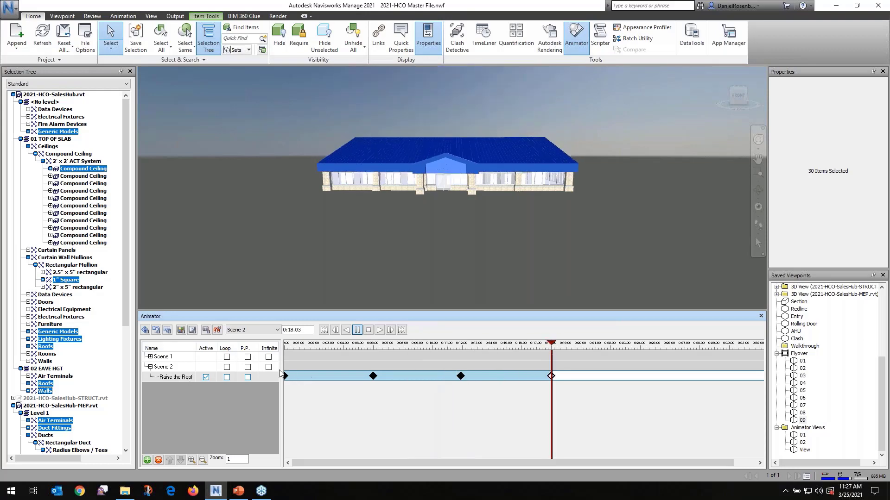
left_click(281, 288)
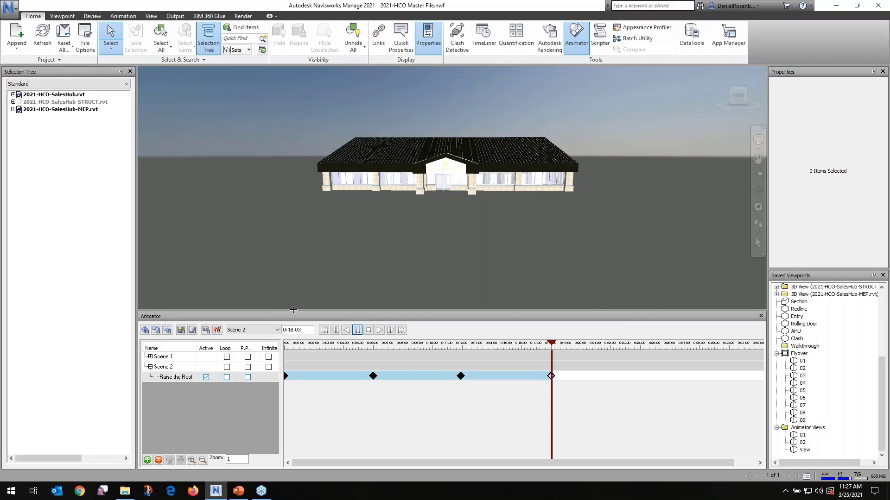
Close the Animator and enable animation scripts for the model
left_click(761, 316)
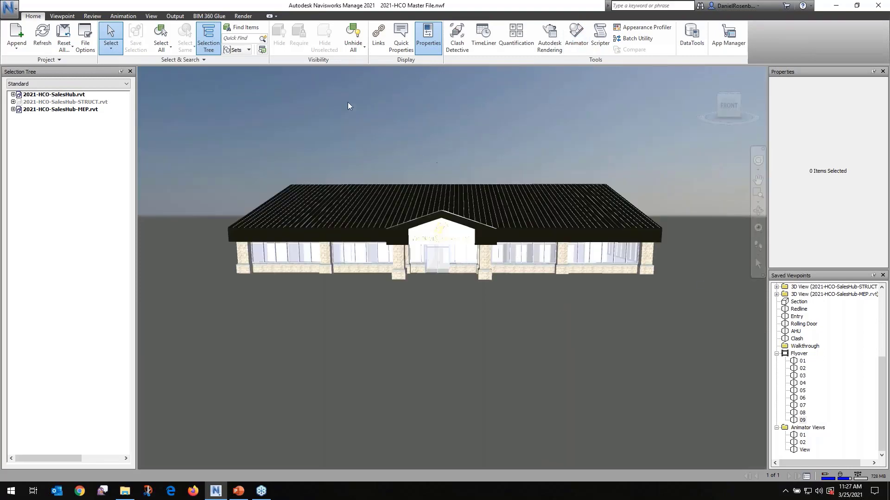
left_click(116, 17)
left_click(227, 37)
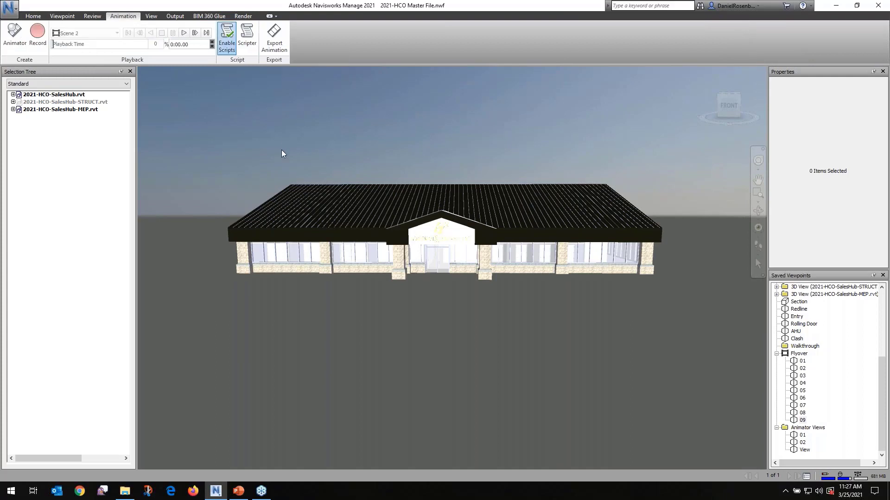
Trigger the Raise the Roof script and orbit and zoom around the building while the roof lifts and lowers
middle_click_drag(282, 154, 353, 158, "shift")
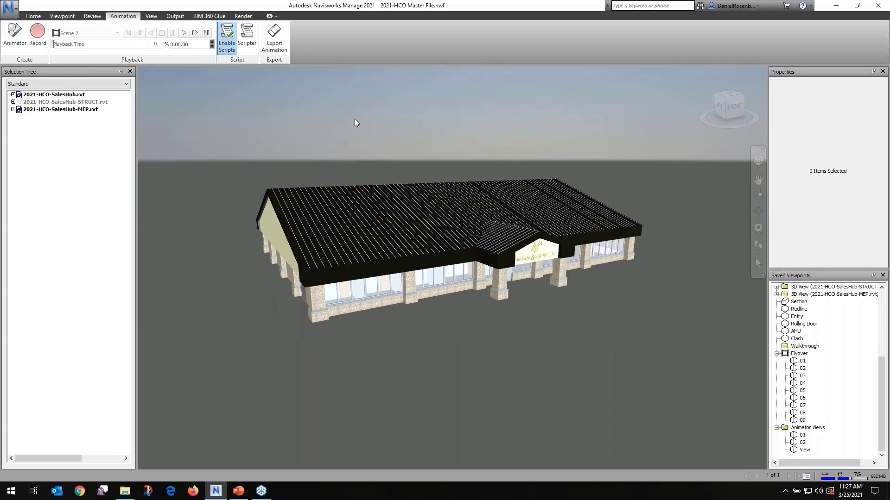
key("r")
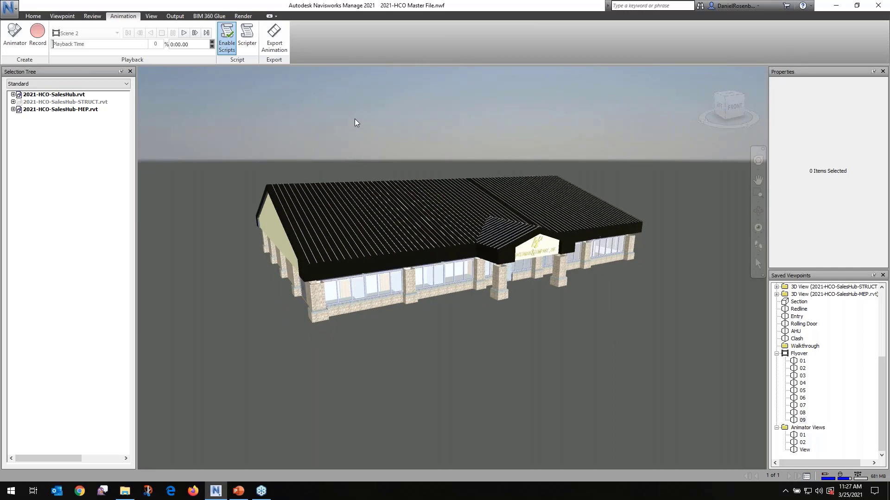
middle_click_drag(363, 384, 402, 357, "shift")
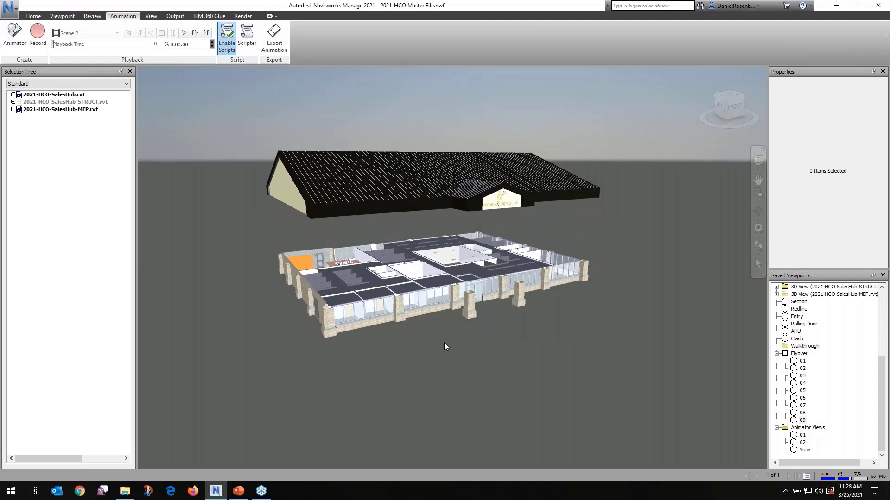
middle_click_drag(447, 343, 243, 319, "shift")
scroll(242, 320, "down", 1)
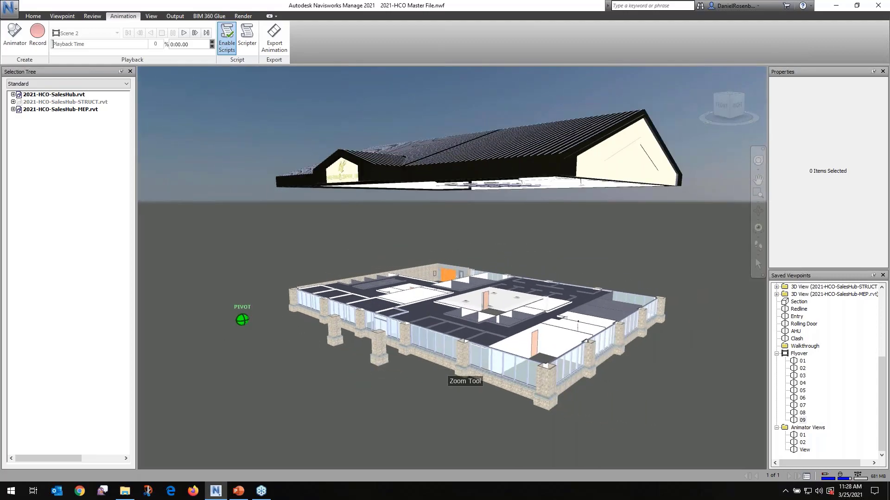
scroll(464, 373, "up", 4)
middle_click_drag(454, 327, 577, 373, "shift")
scroll(263, 351, "down", 1)
middle_click_drag(297, 393, 526, 366)
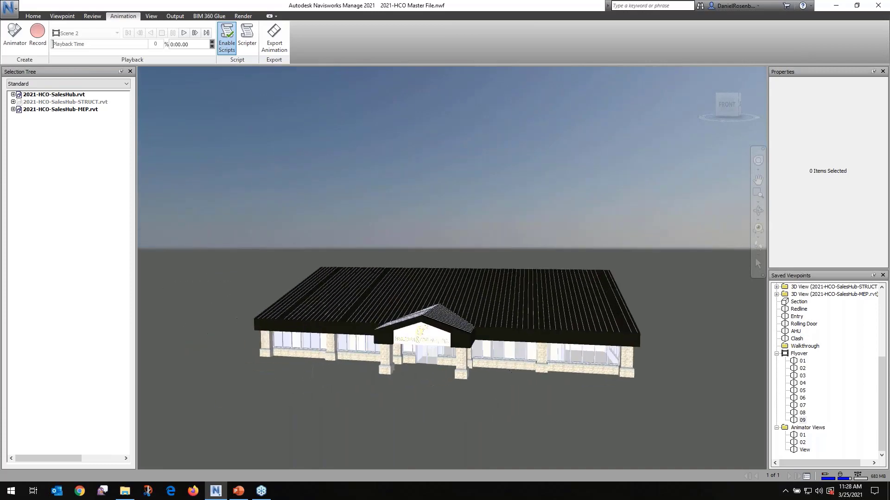
middle_click_drag(386, 368, 465, 358, "shift")
scroll(465, 357, "down", 5)
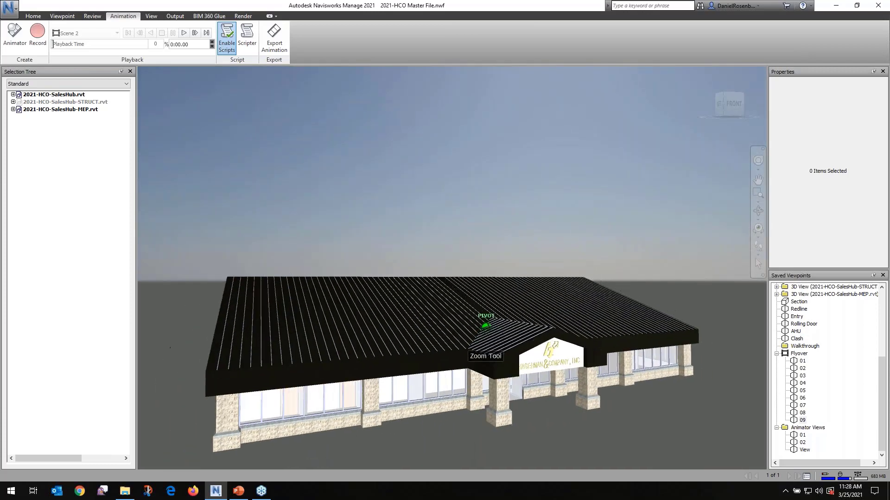
scroll(424, 423, "up", 1)
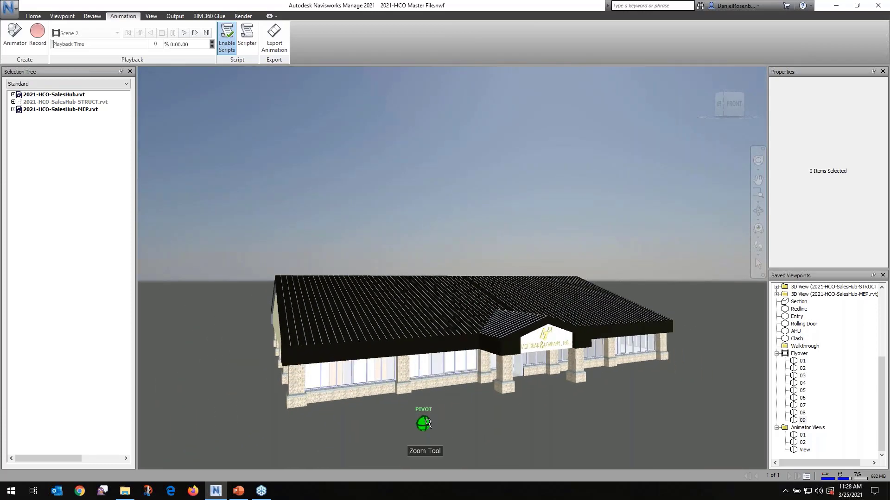
middle_click_drag(423, 424, 428, 405)
scroll(430, 405, "down", 2)
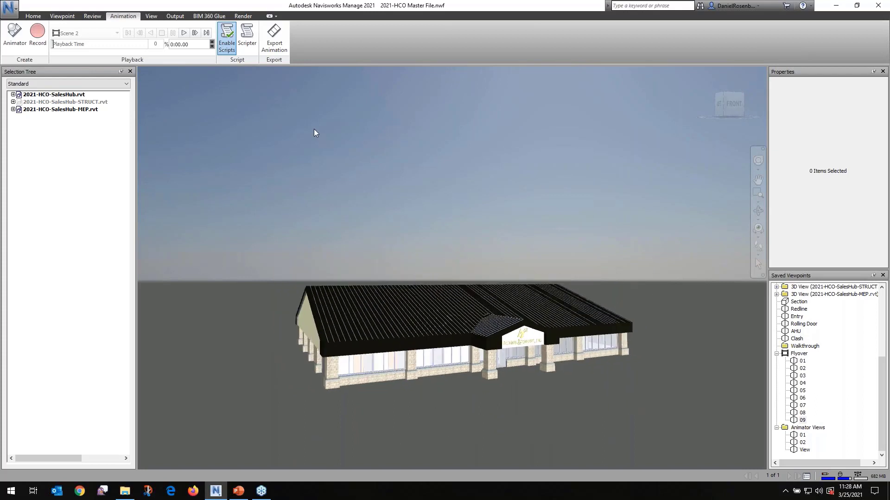
Examine the Raise the Roof script's key-press event and Play Animation action in the Scripter, and close the Scripter
left_click(250, 47)
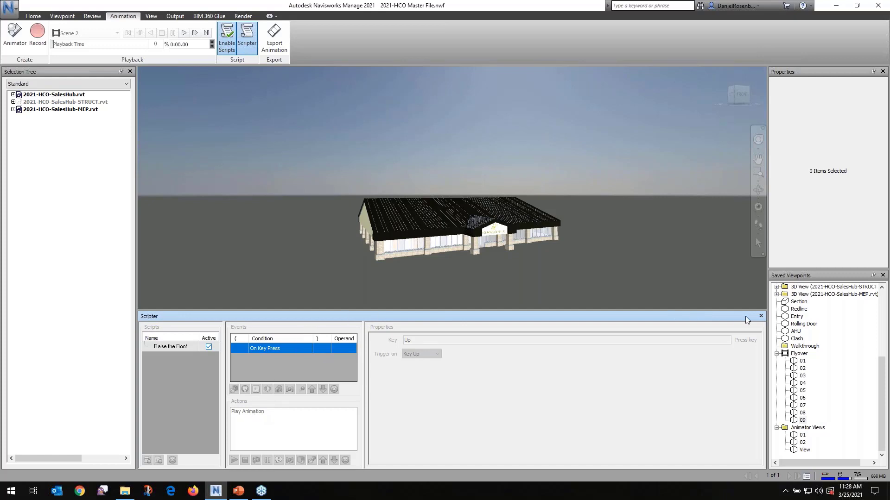
left_click(761, 317)
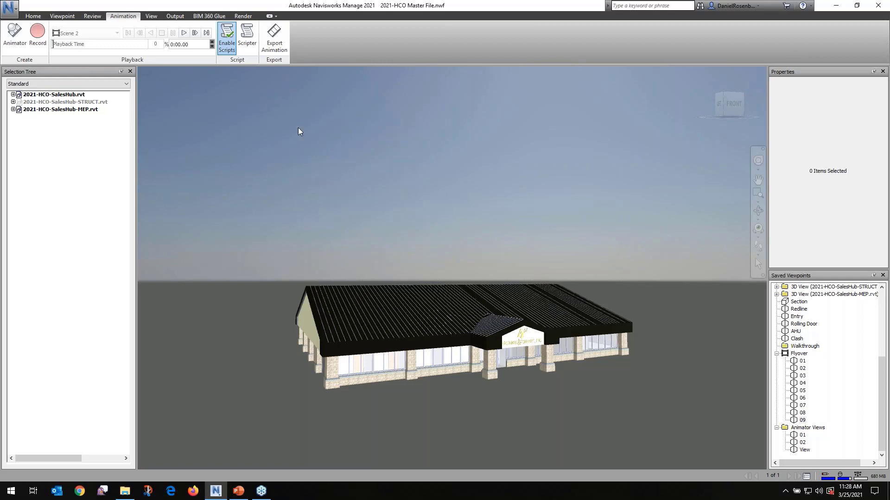
Open the TimeLiner with its construction tasks and switch it to the schedule simulation
left_click(33, 16)
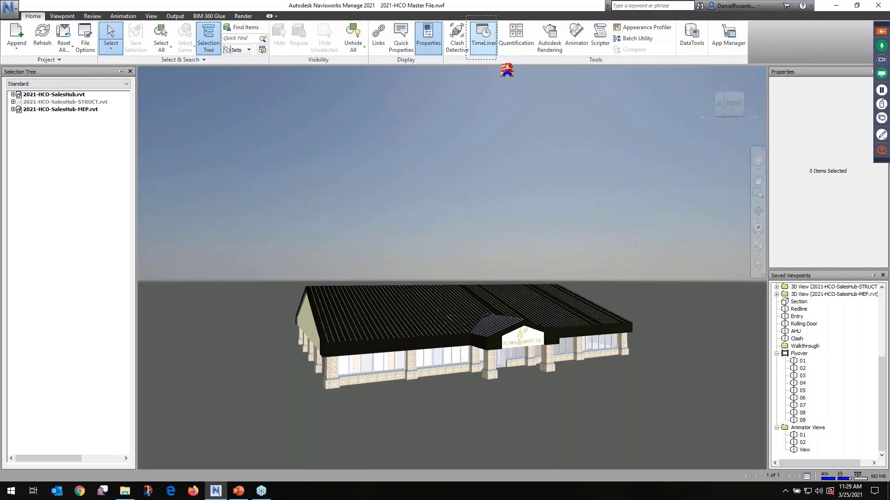
left_click(490, 44)
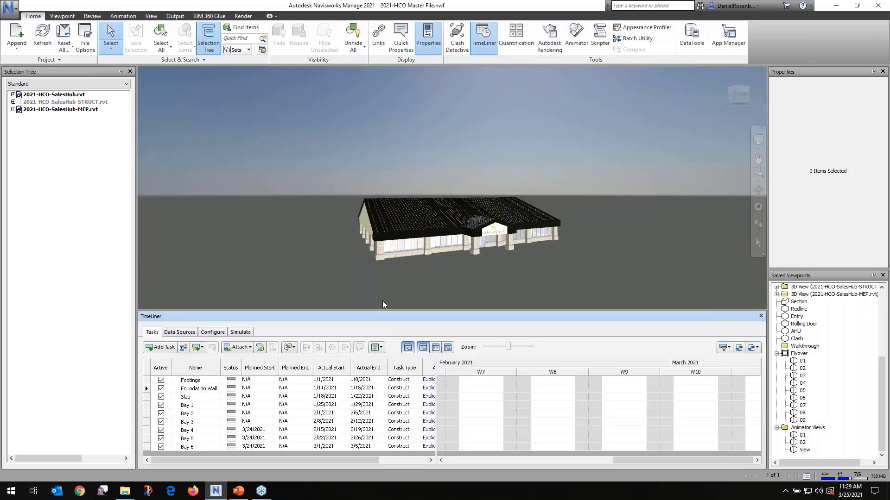
left_click(241, 333)
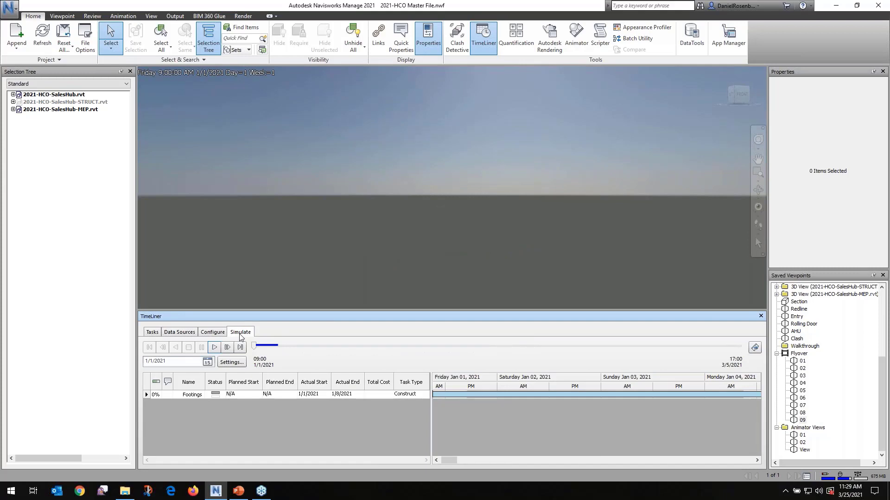
Play the construction simulation, float the TimeLiner window over the model view, and stop the playback
left_click(214, 348)
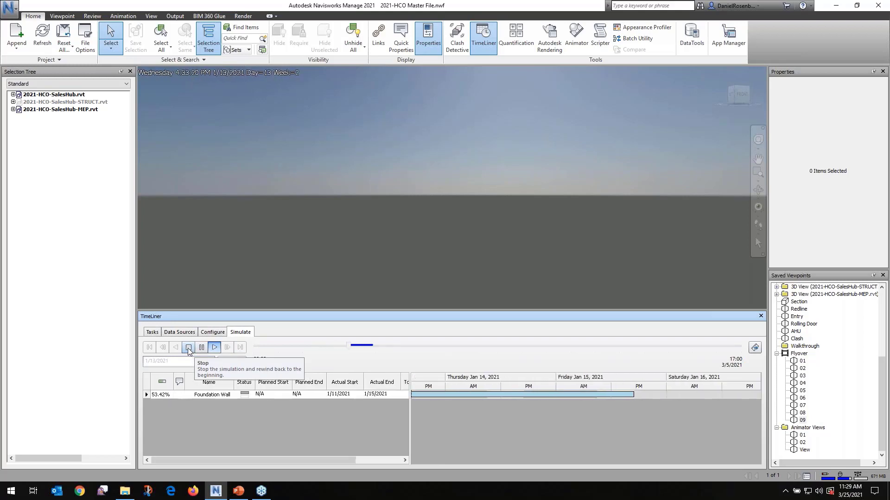
left_click_drag(310, 314, 274, 212)
left_click_drag(317, 298, 710, 408)
left_click(276, 244)
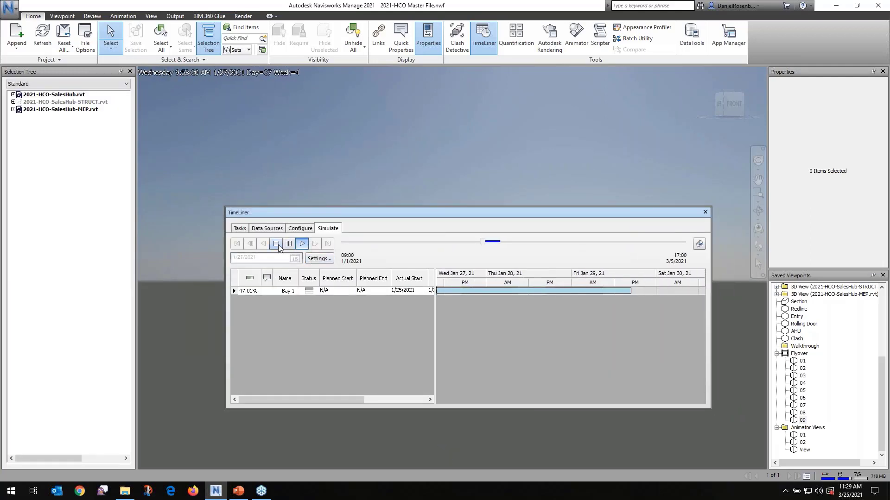
Unhide the 2021-HCO-SalesHub-STRUCT.rvt model and briefly run the construction simulation as a check, stopping it back at the start
left_click(82, 103)
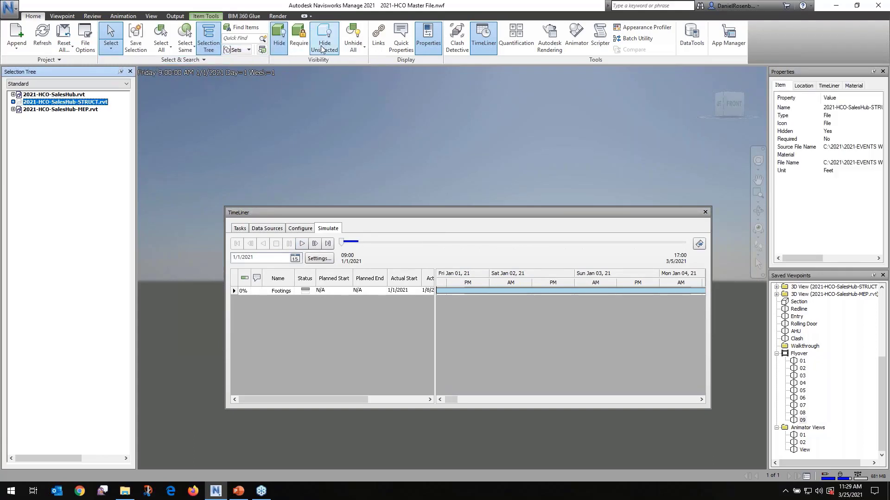
left_click(352, 46)
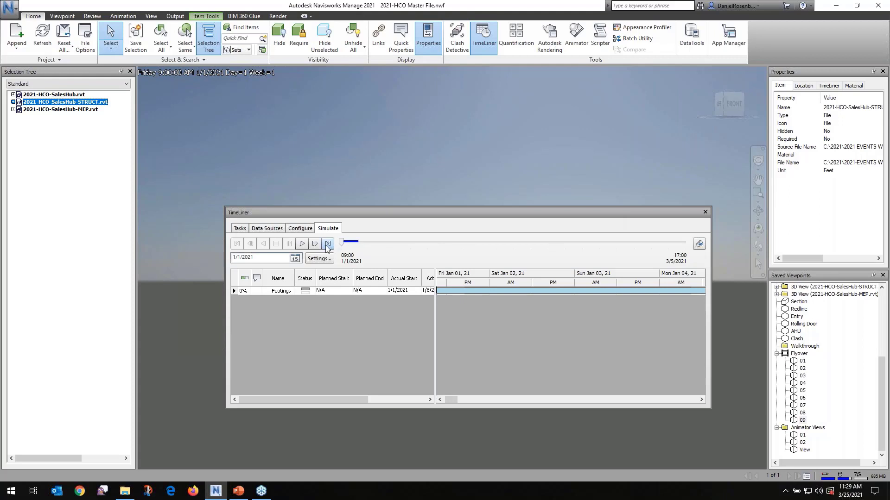
left_click(303, 243)
left_click_drag(400, 214, 365, 237)
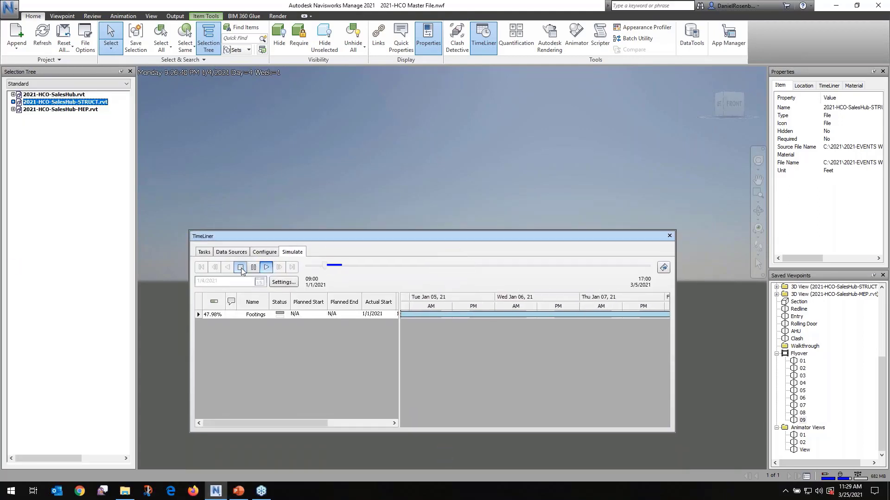
left_click(240, 268)
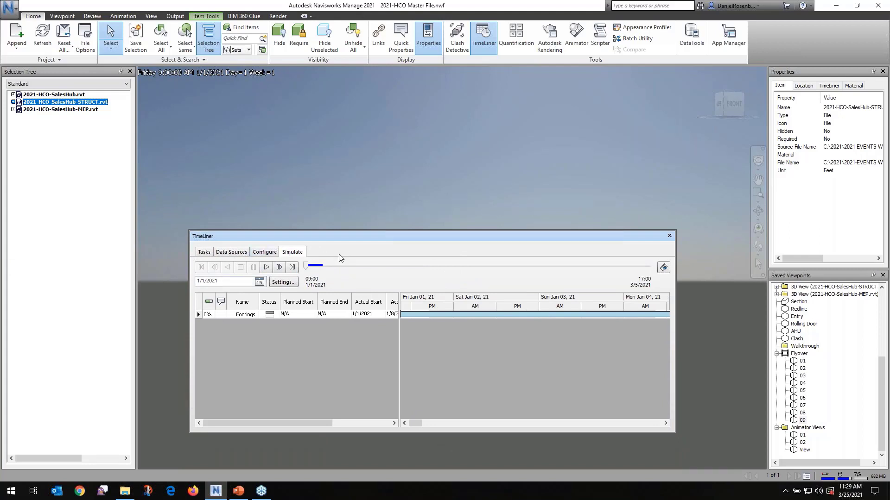
Dock the TimeLiner below the model view, clear the selection, and play the construction simulation through twice
left_click_drag(340, 234, 450, 284)
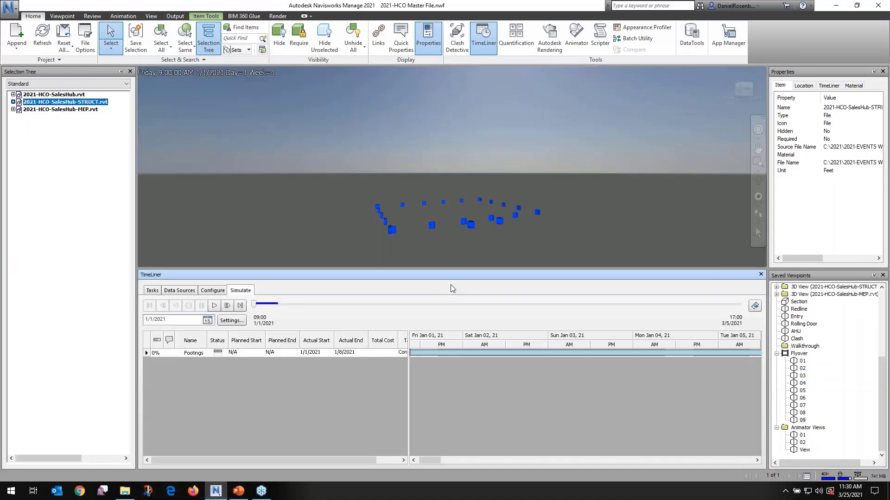
left_click(317, 194)
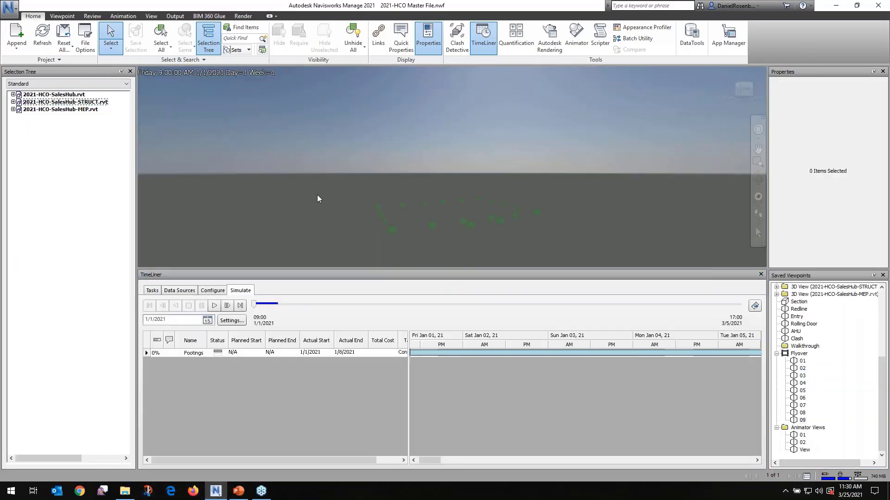
left_click(215, 306)
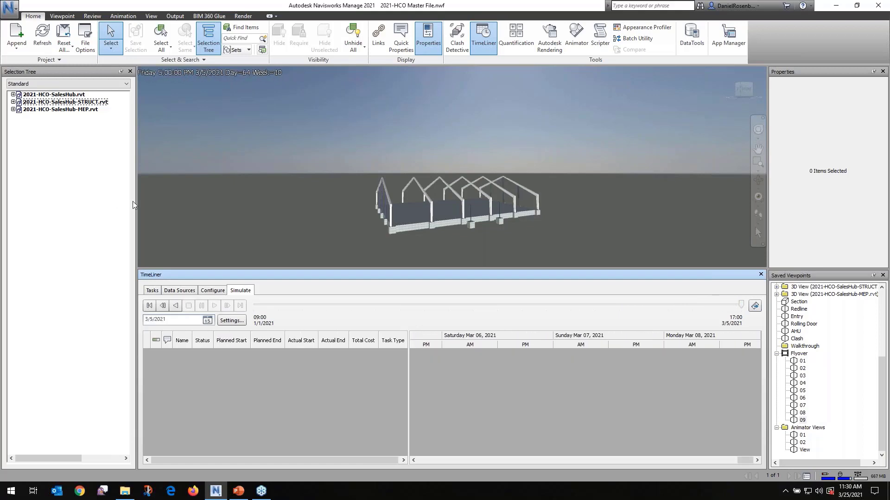
left_click(189, 306)
left_click(214, 306)
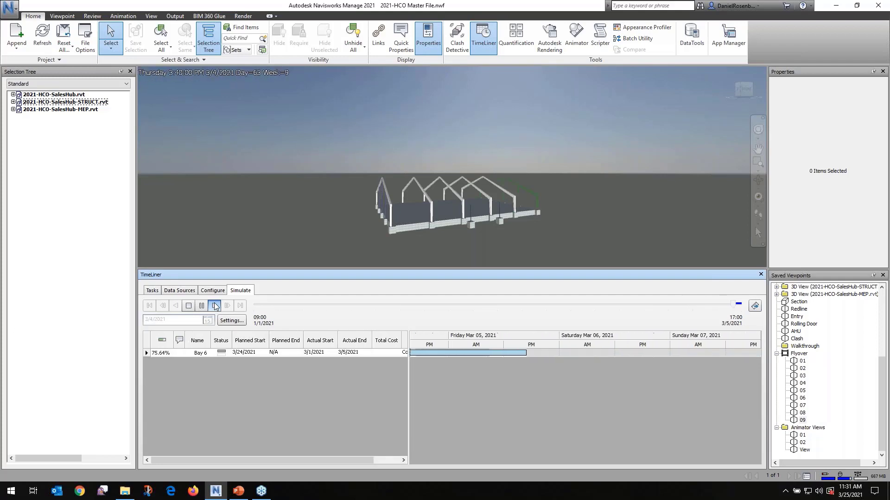
Examine the TimeLiner tasks from Footings through Bay 6, including their actual start and end dates, task types and Gantt chart
left_click(152, 292)
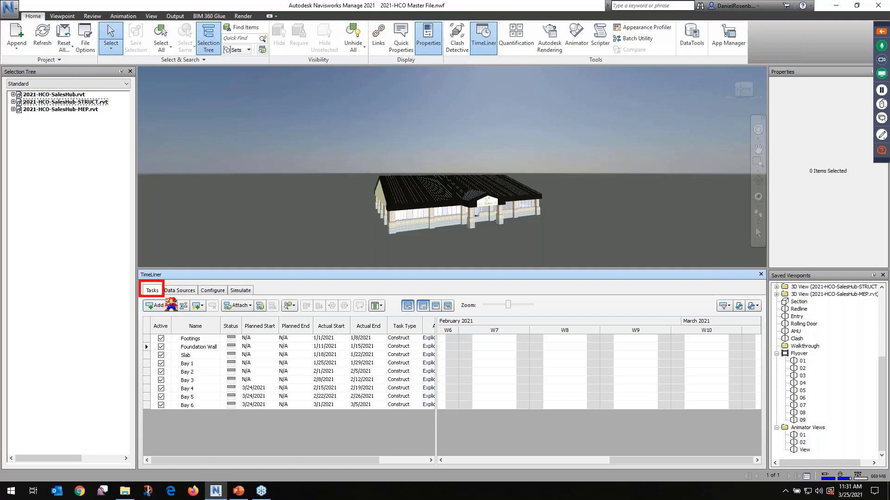
left_click_drag(146, 328, 443, 418)
key("Escape")
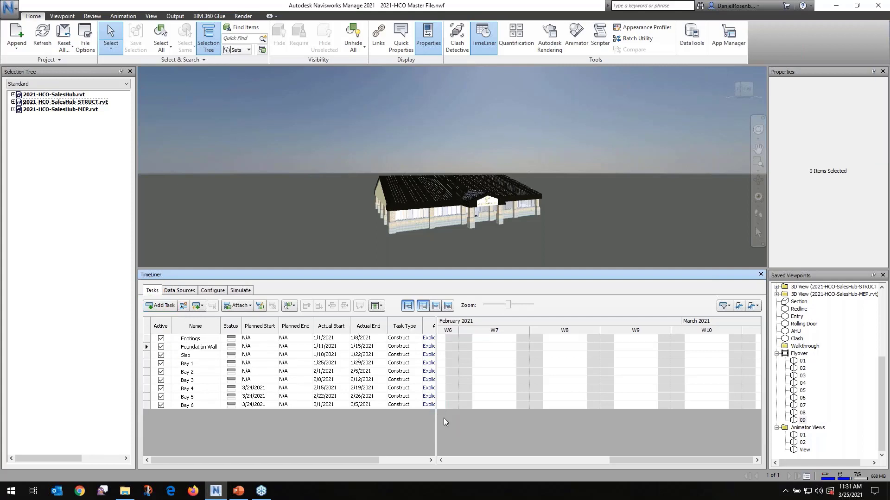
left_click(209, 340)
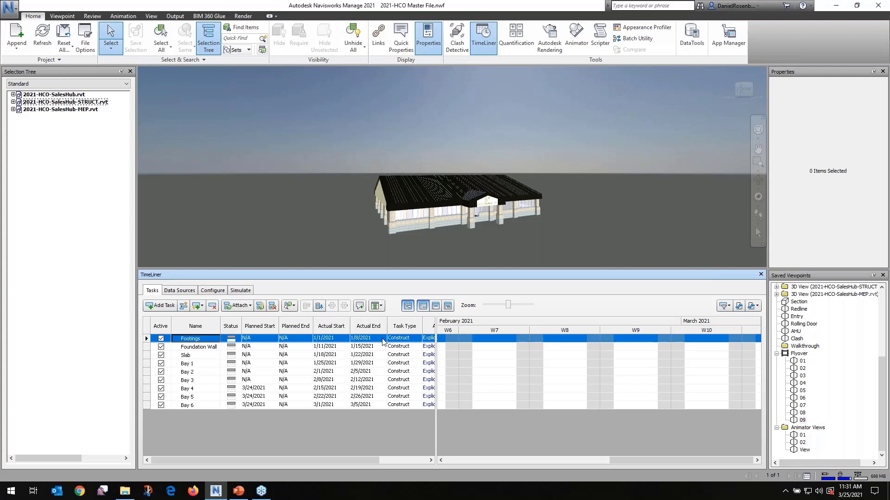
left_click(202, 349)
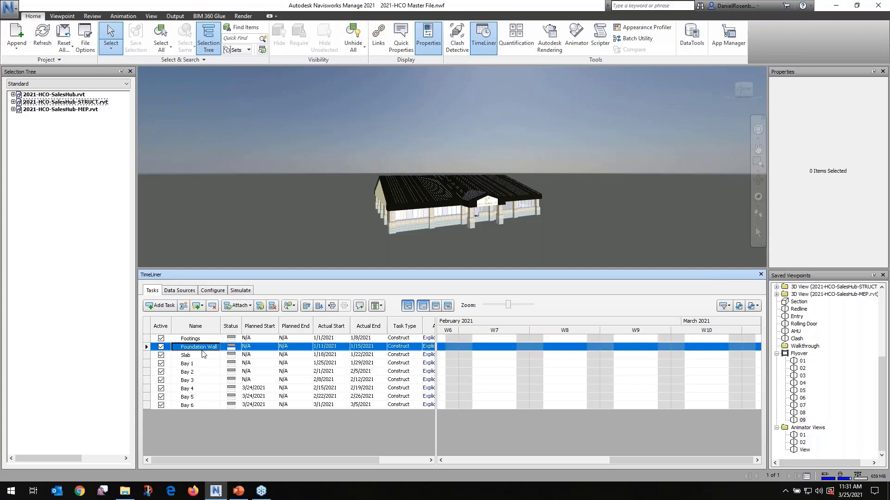
left_click(202, 358)
left_click(200, 366)
left_click(200, 374)
left_click(199, 383)
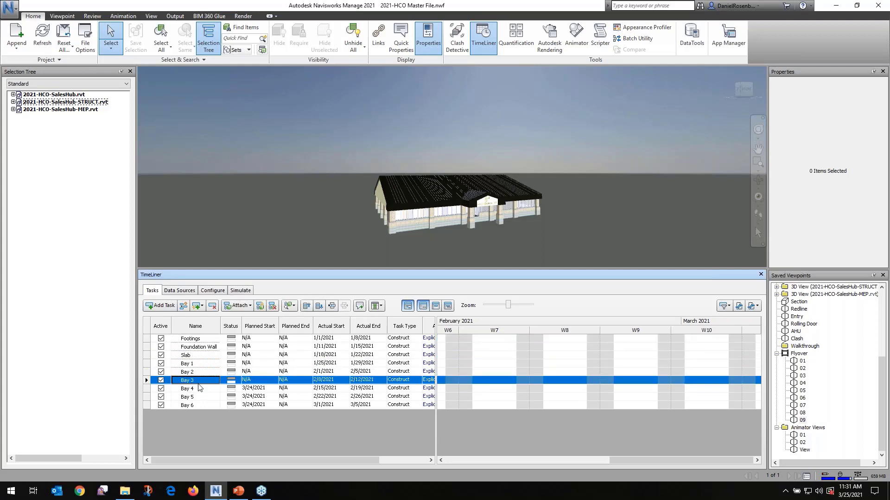
left_click(201, 389)
left_click(203, 398)
left_click(204, 406)
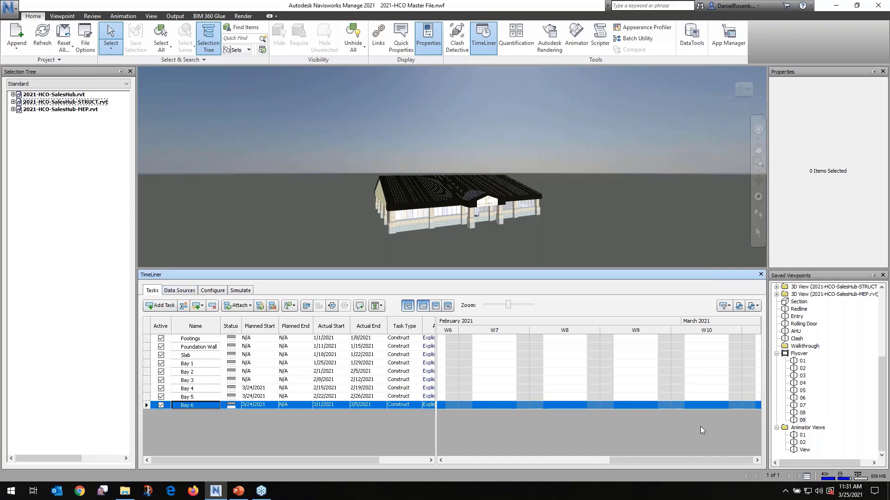
left_click_drag(641, 458, 514, 445)
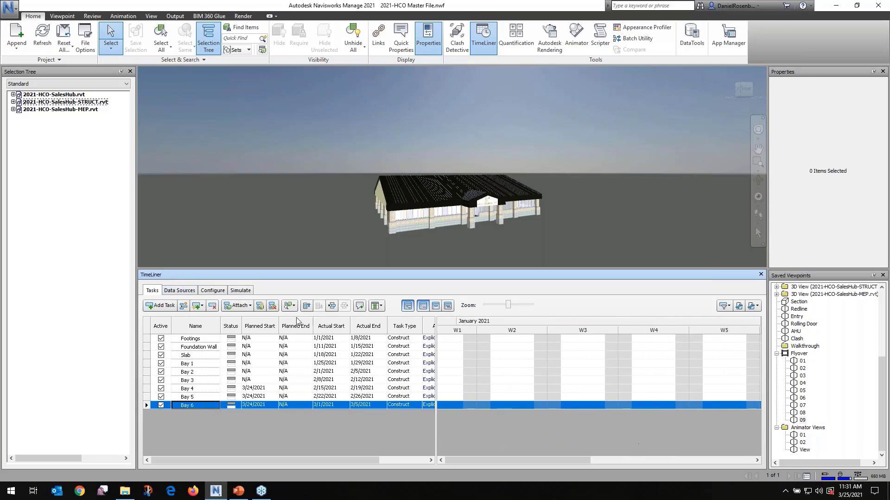
Examine the external data source types TimeLiner can import and the start and end appearances configured for each task type
left_click(179, 291)
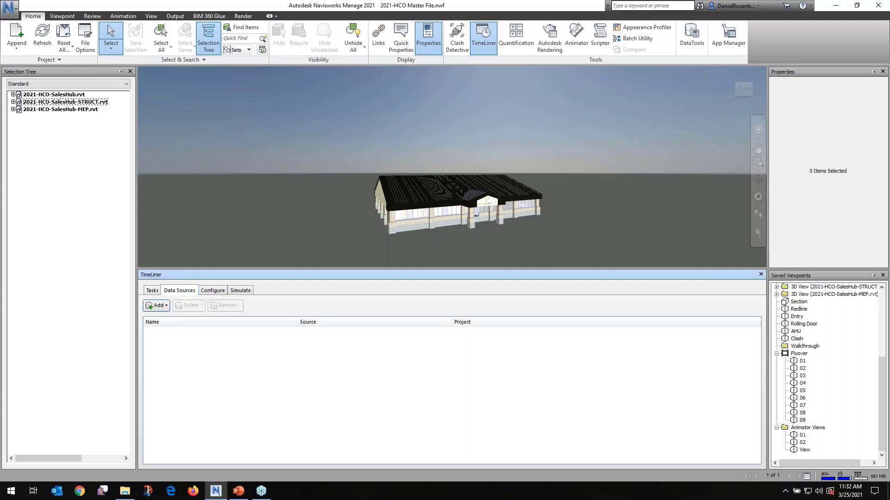
left_click(163, 308)
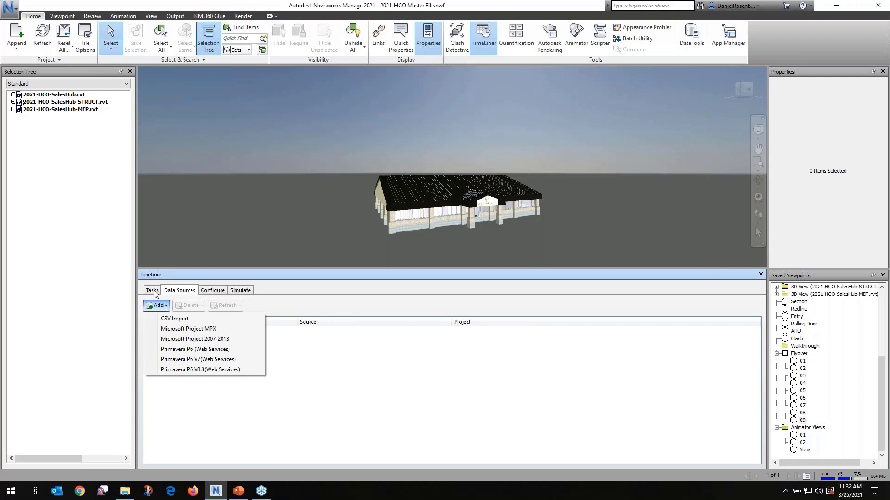
left_click(155, 293)
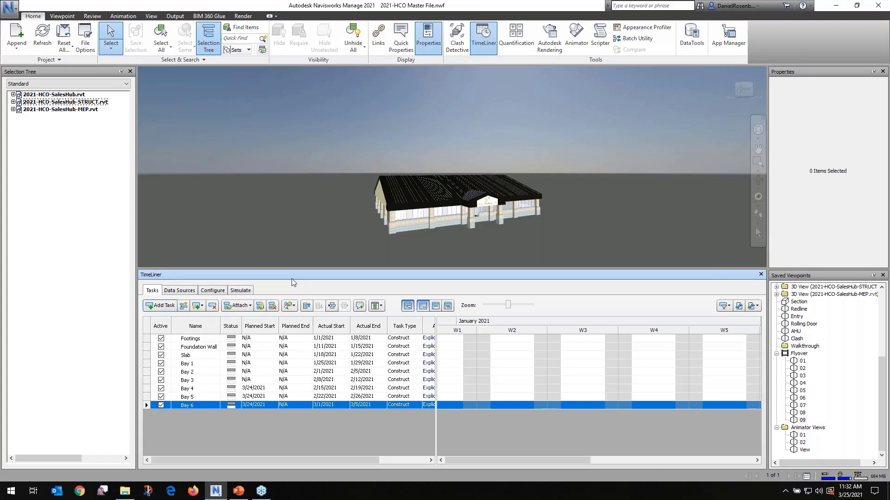
left_click(239, 292)
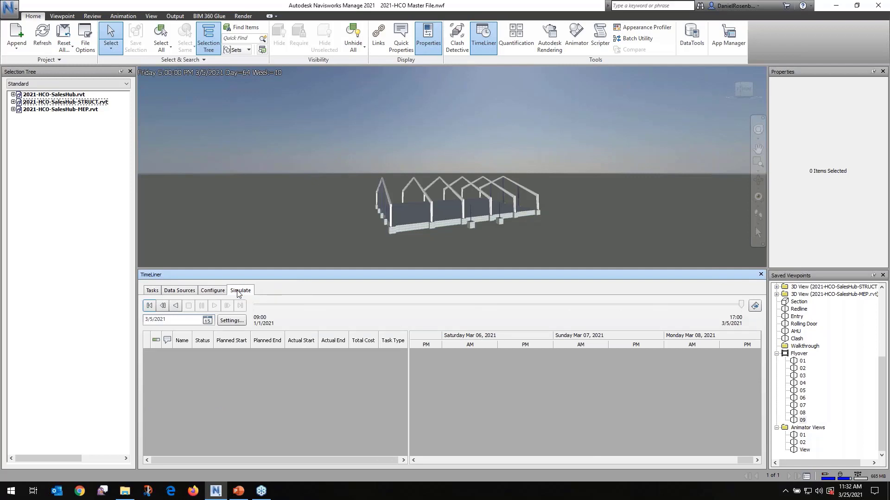
left_click(216, 292)
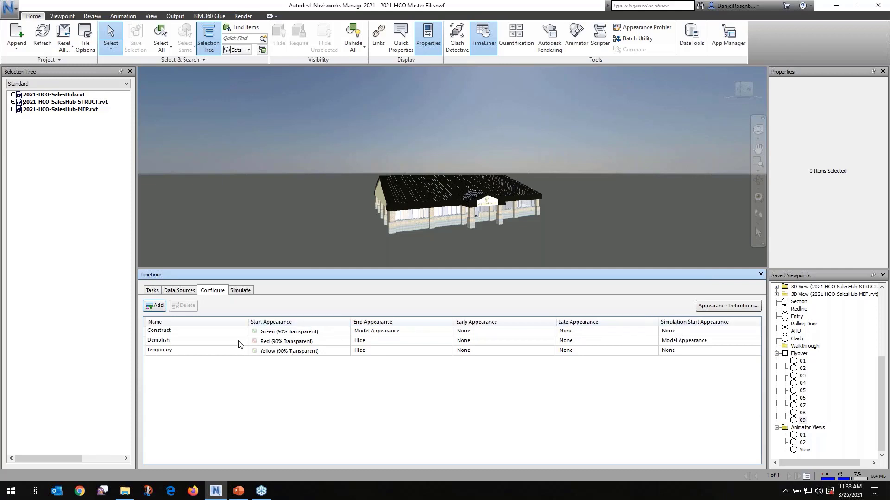
Link the TimeLiner simulation to the Saved Viewpoints Animation in the simulation settings and play it
left_click(241, 292)
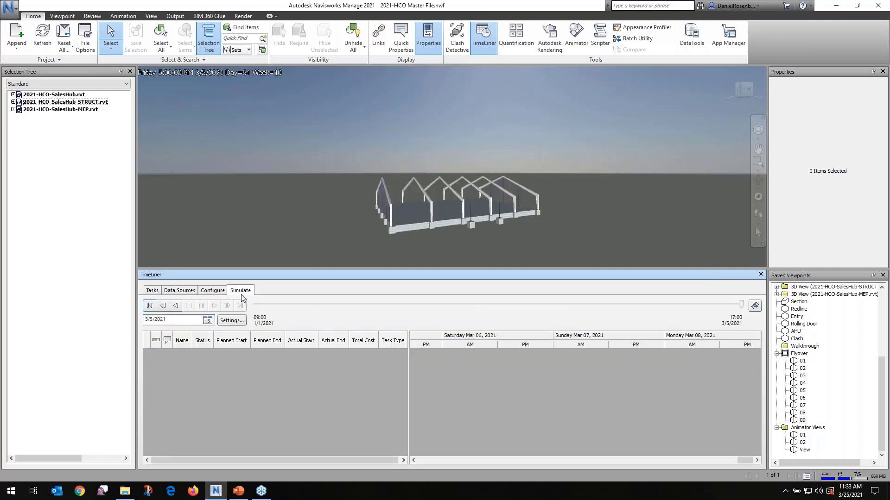
left_click(238, 320)
left_click_drag(447, 104, 613, 104)
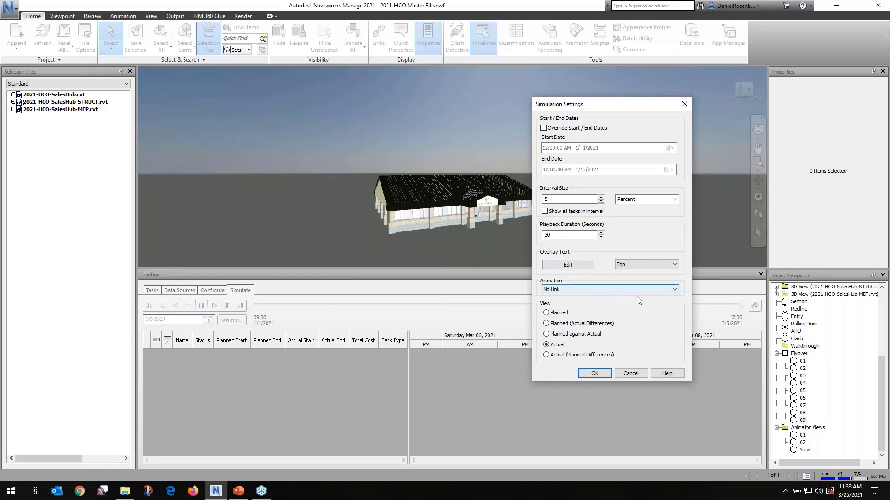
left_click(675, 290)
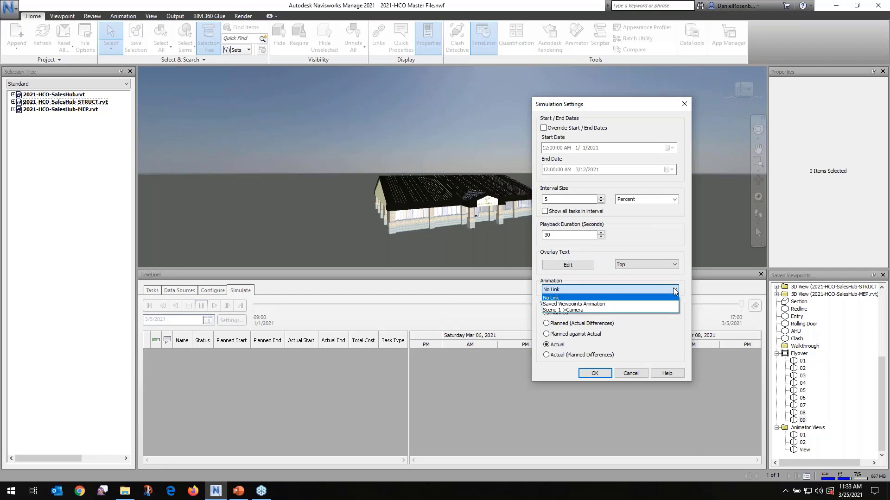
left_click(583, 304)
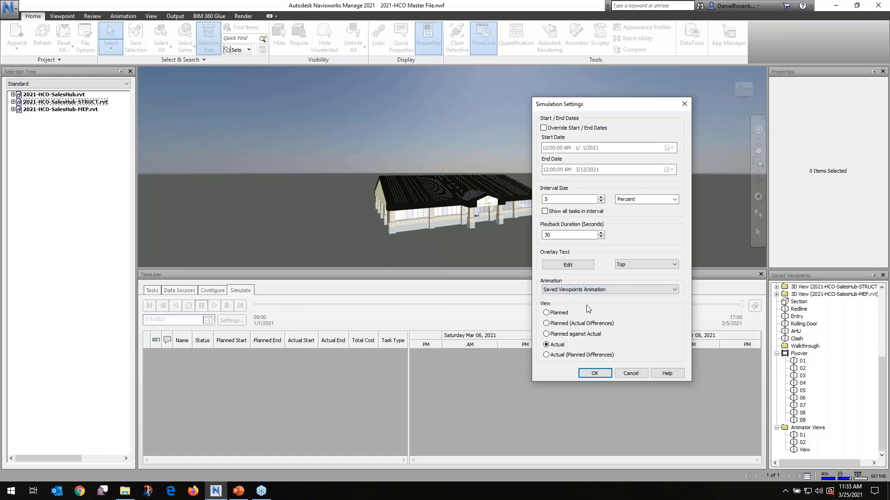
left_click(595, 374)
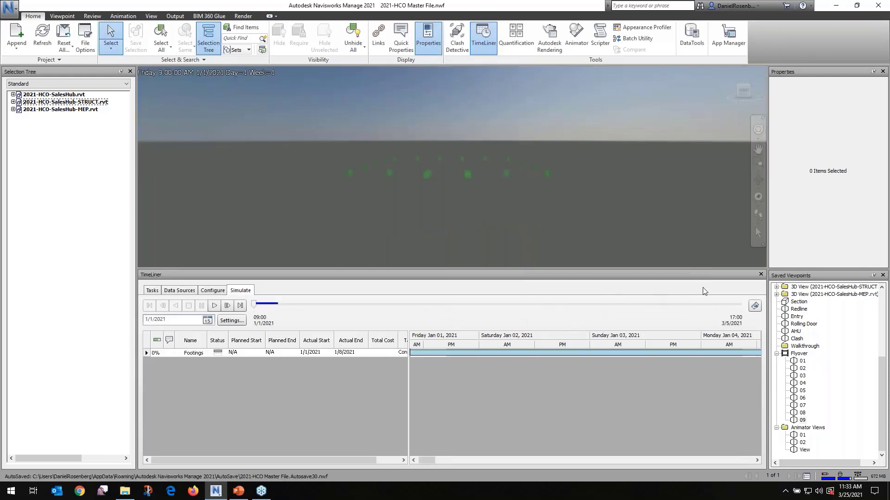
left_click(217, 307)
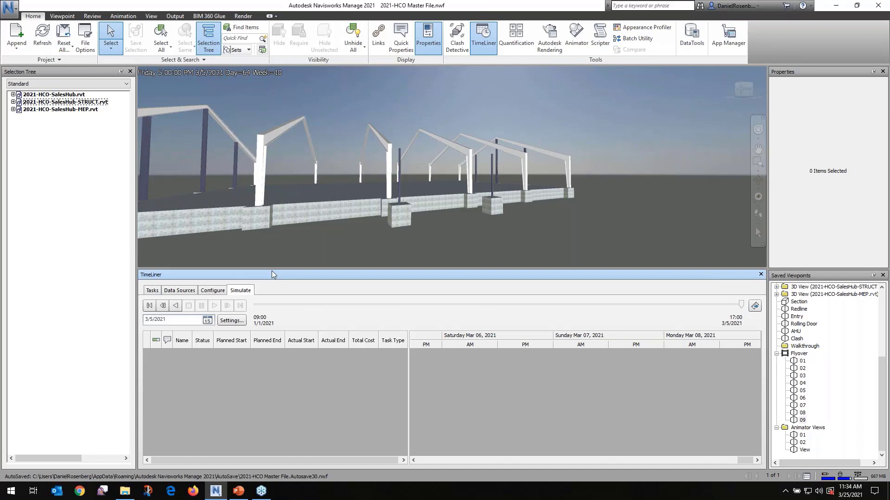
Close the TimeLiner and open the Clash Detective over the model view
left_click(760, 275)
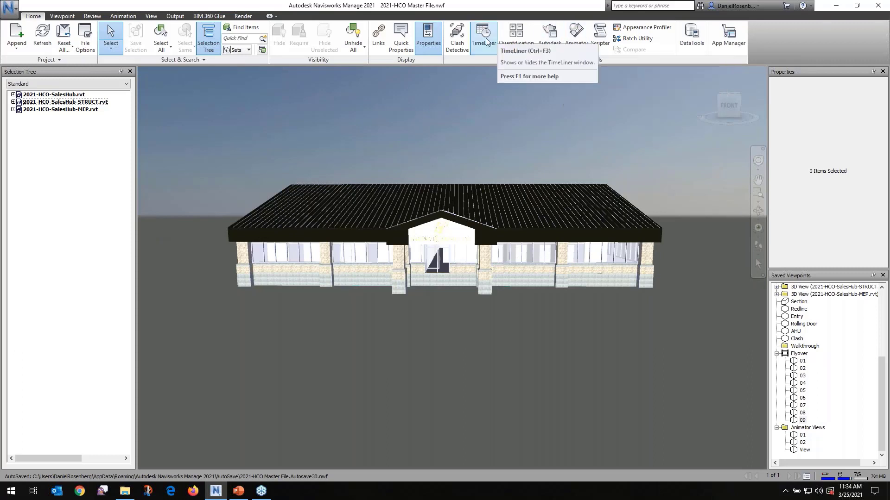
left_click(456, 42)
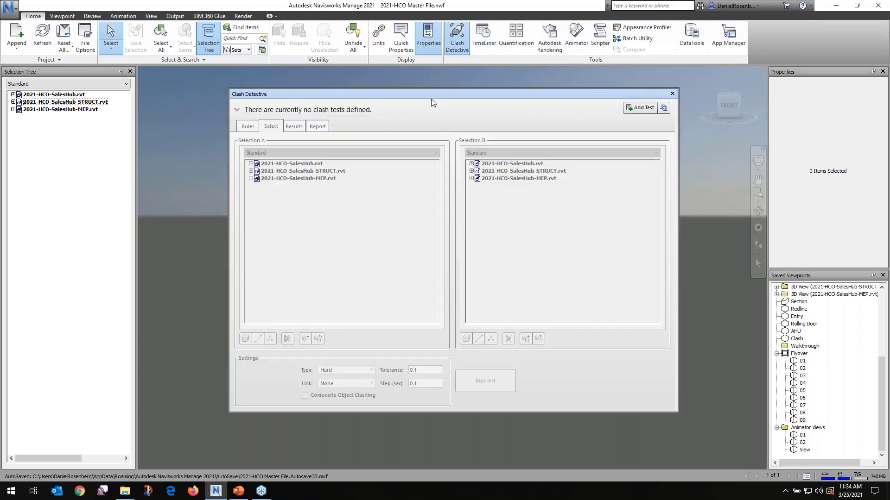
left_click_drag(438, 93, 423, 115)
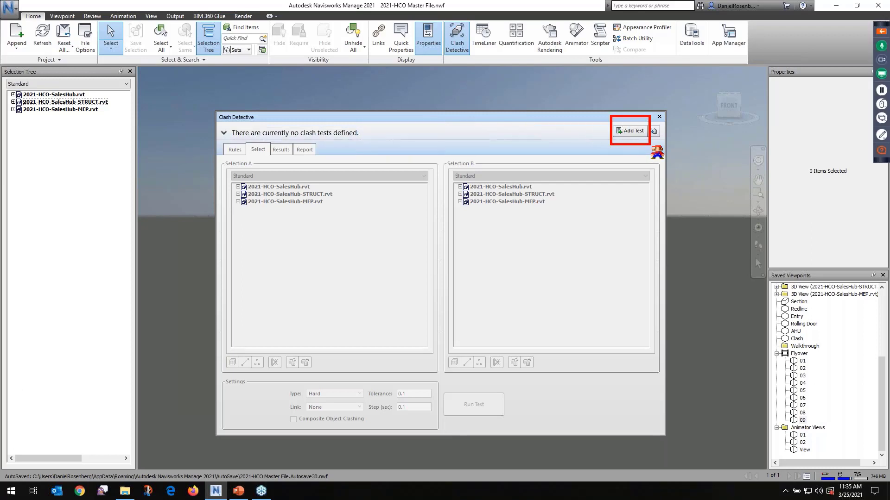
Add a new clash test and name it Structure vs. MEP
left_click(632, 131)
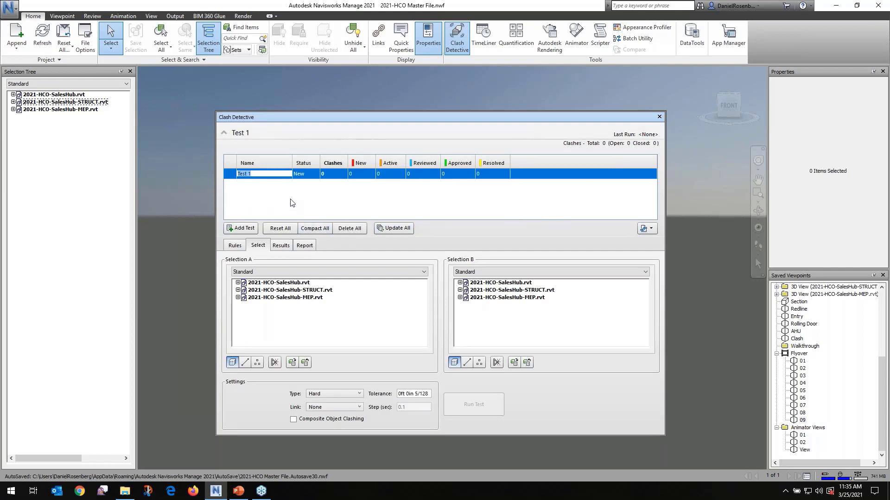
type("Structure V")
key("BackSpace")
type("vs. MEP")
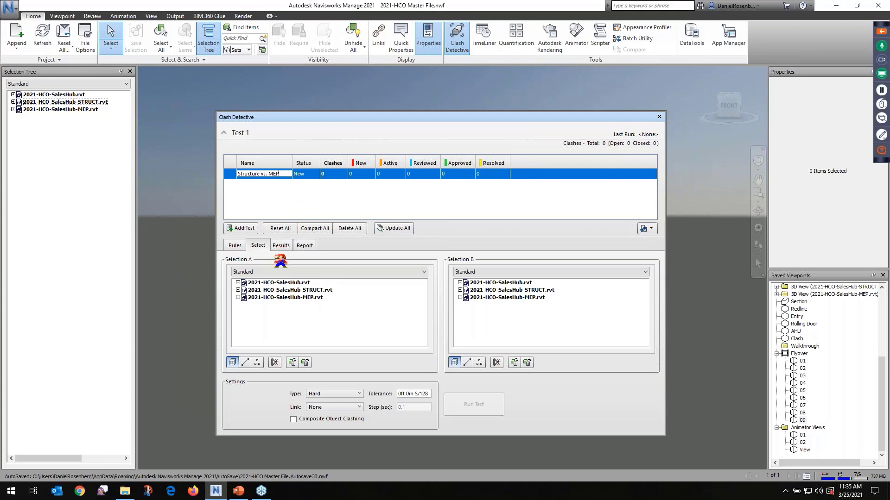
Choose 2021-HCO-SalesHub-STRUCT.rvt as Selection A and inspect the levels and B.O. FOOTING categories inside it
mouse_move(219, 255)
left_mouse_down()
mouse_move(252, 293)
mouse_move(334, 338)
mouse_move(439, 362)
left_mouse_up()
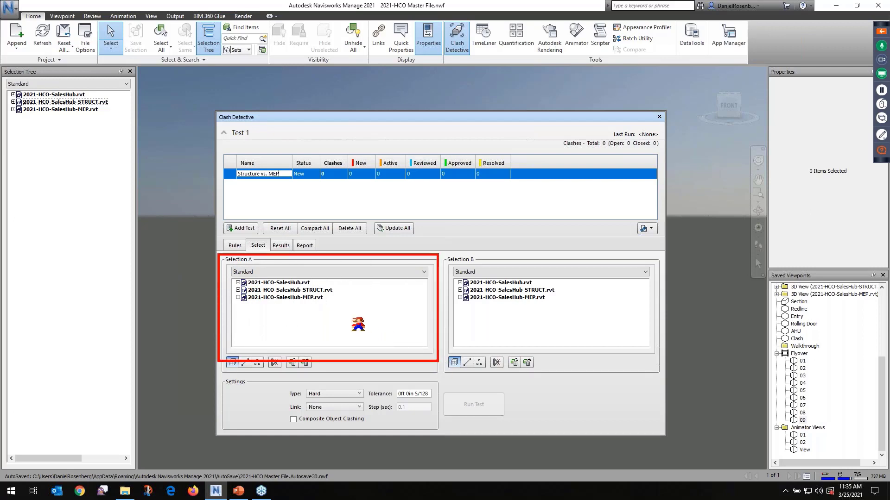
left_click(315, 290)
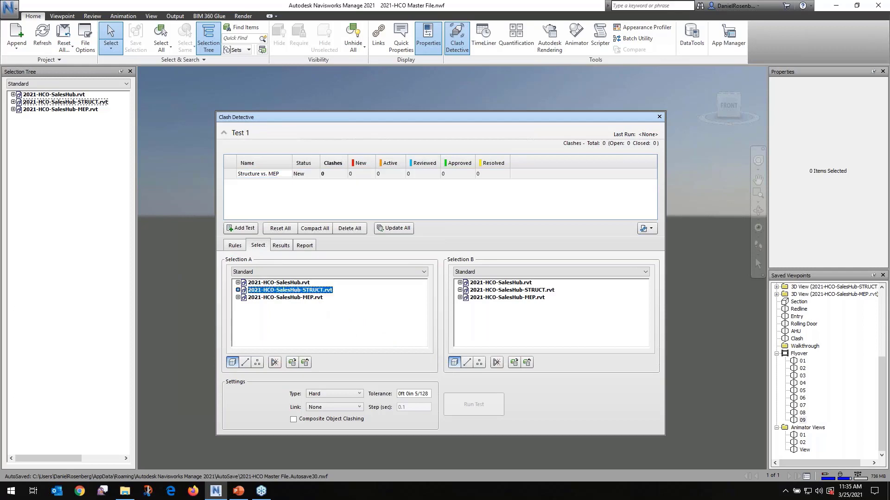
left_click(237, 290)
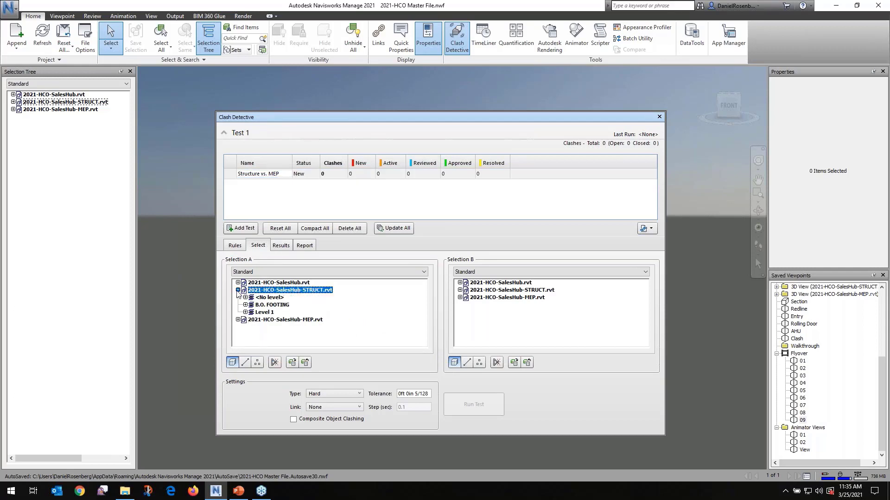
left_click(246, 305)
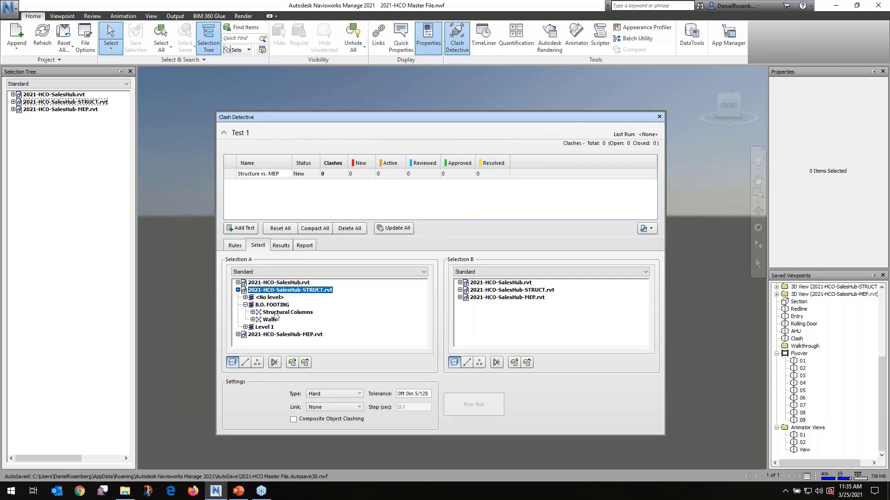
left_click(245, 305)
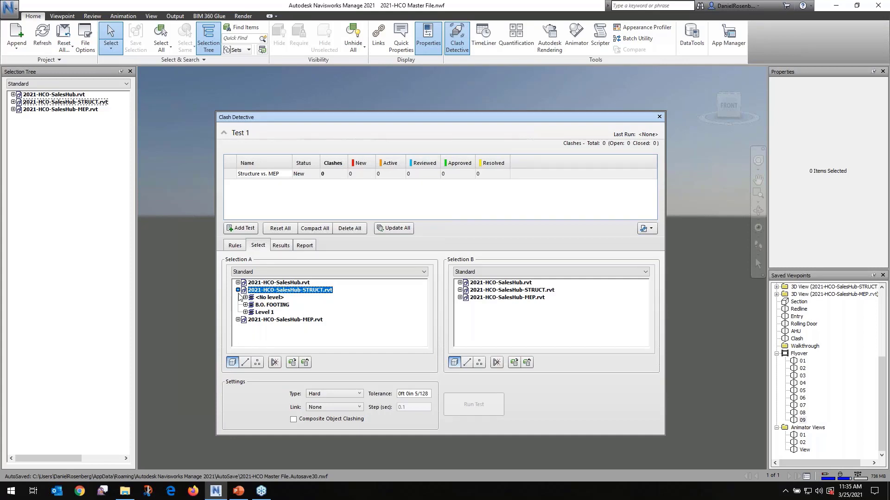
left_click(238, 290)
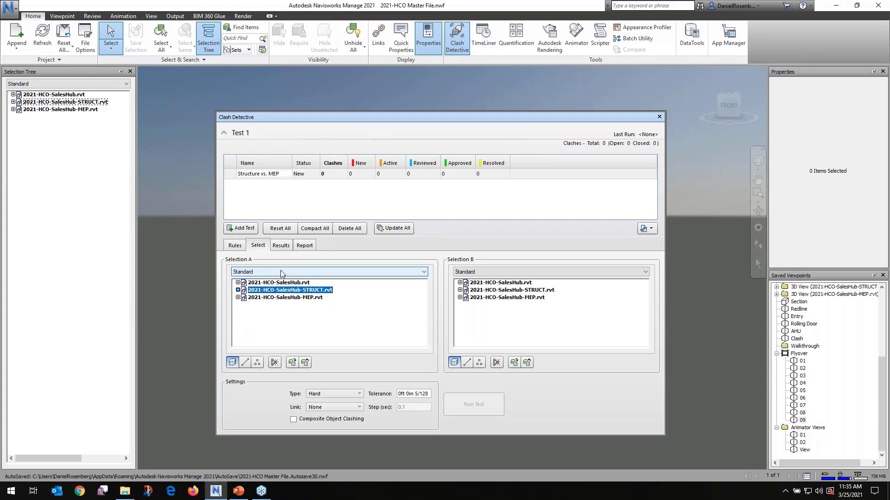
Choose 2021-HCO-SalesHub-MEP.rvt as Selection B of the clash test
left_click(232, 362)
left_click_drag(242, 371, 243, 372)
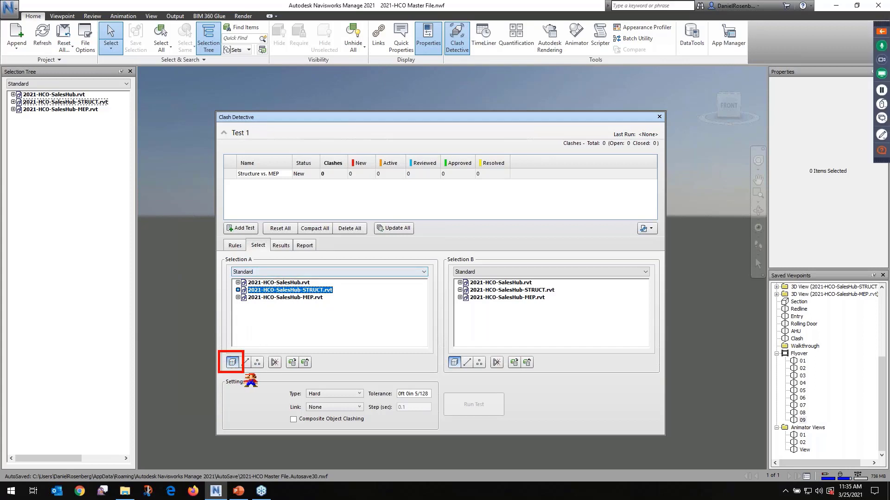
key("Escape")
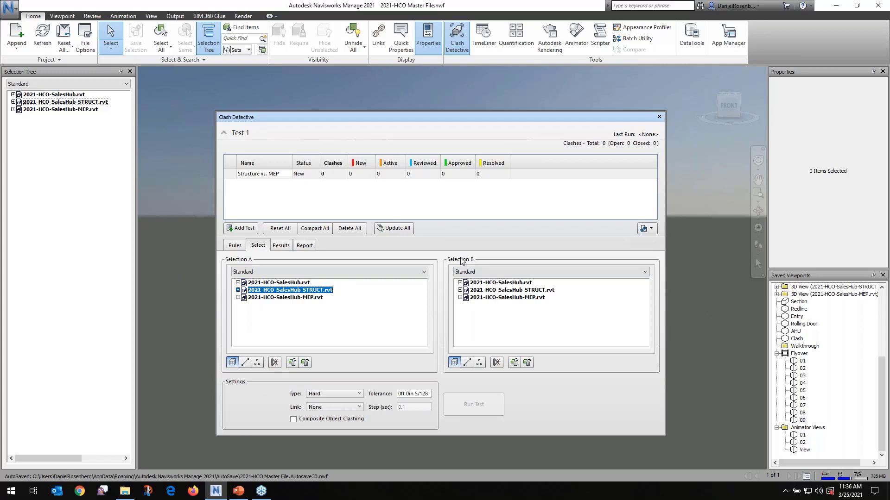
left_click(486, 299)
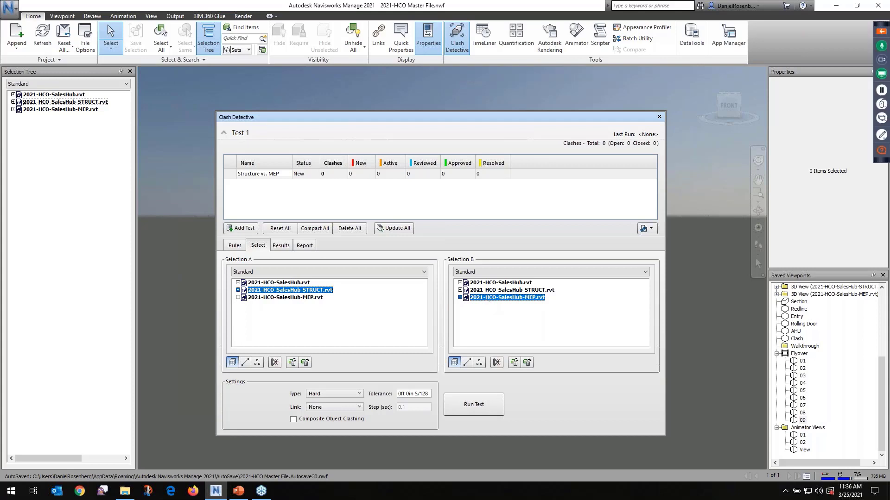
Examine the clash test's tolerance setting and the available clash types, keeping the Hard type
left_click_drag(220, 374, 440, 436)
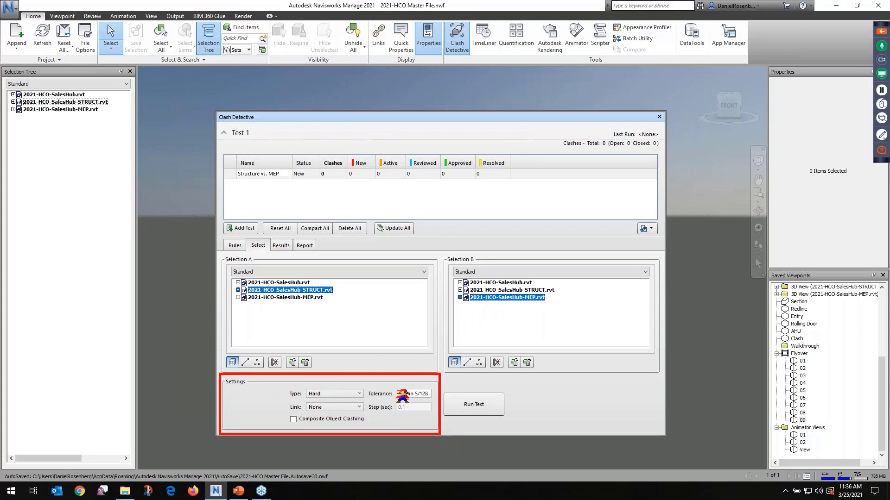
left_click_drag(396, 384, 433, 399)
key("Escape")
left_click(360, 394)
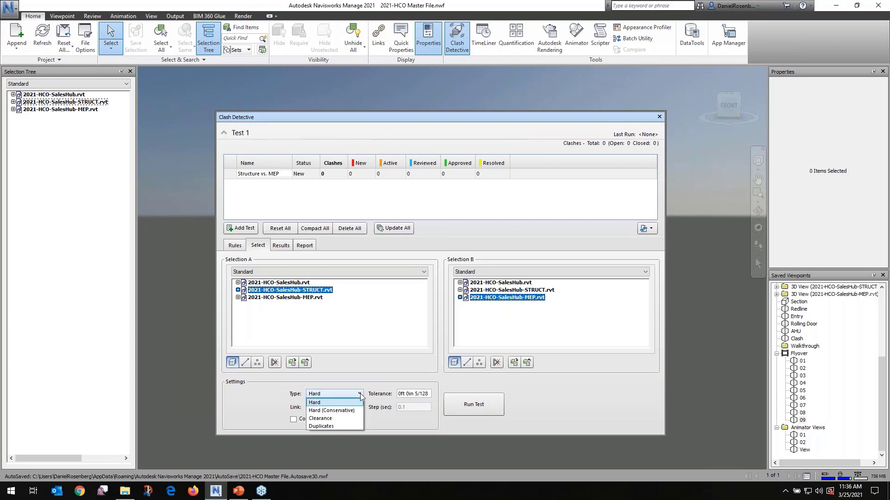
left_click(366, 390)
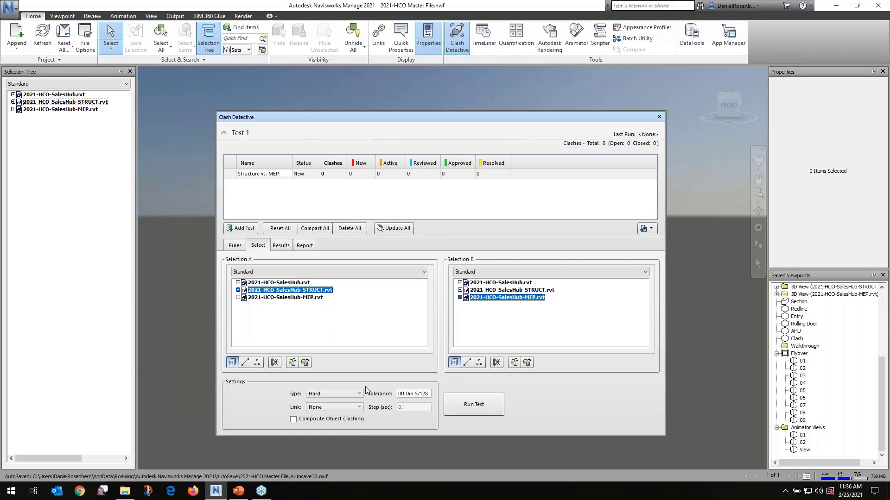
Run the Structure vs. MEP clash test
key("ctrl+2")
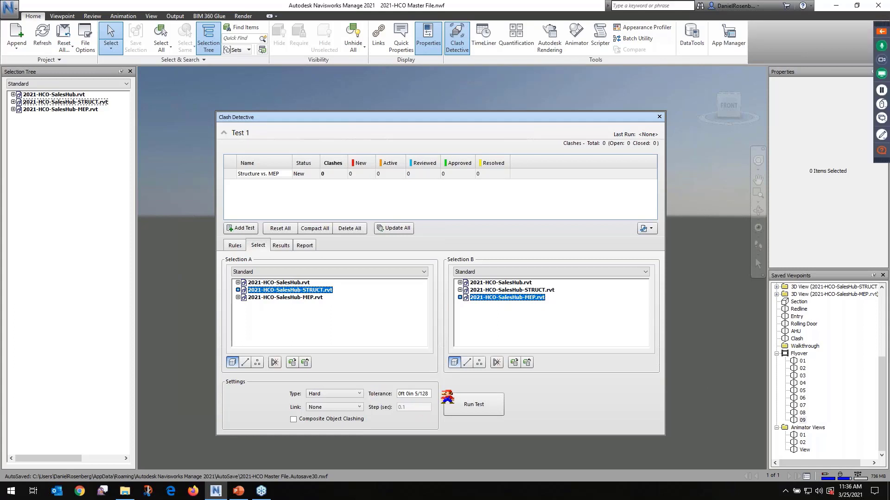
mouse_move(439, 389)
left_mouse_down()
mouse_move(498, 422)
mouse_move(519, 419)
left_mouse_up()
key("Escape")
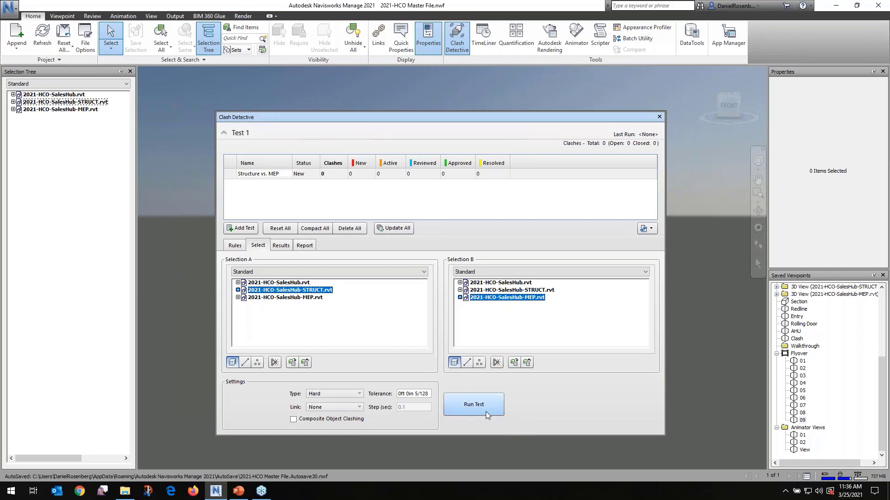
left_click(473, 404)
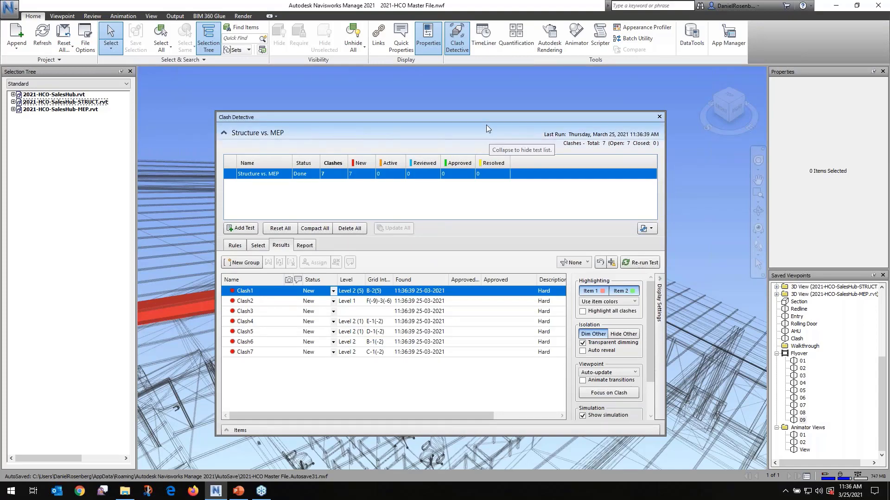
Try the Clash Detective docked beneath the model view and return it to a floating window
left_click_drag(486, 125, 444, 453)
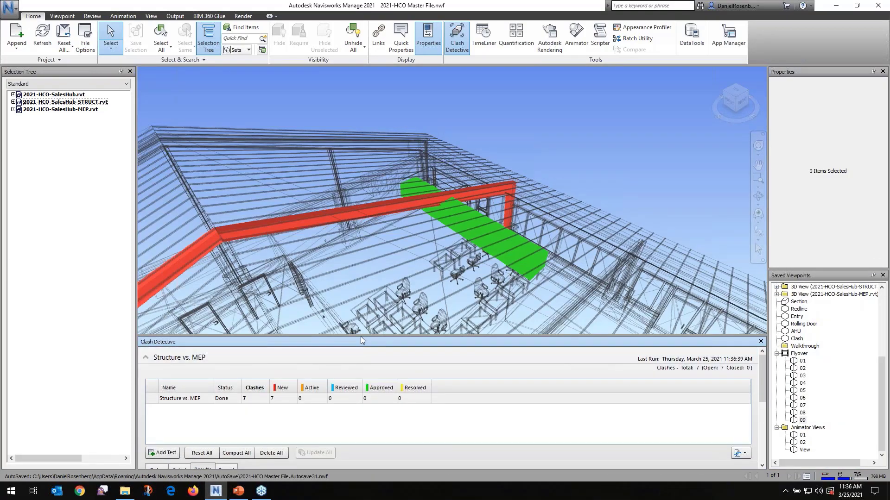
left_click_drag(360, 337, 345, 238)
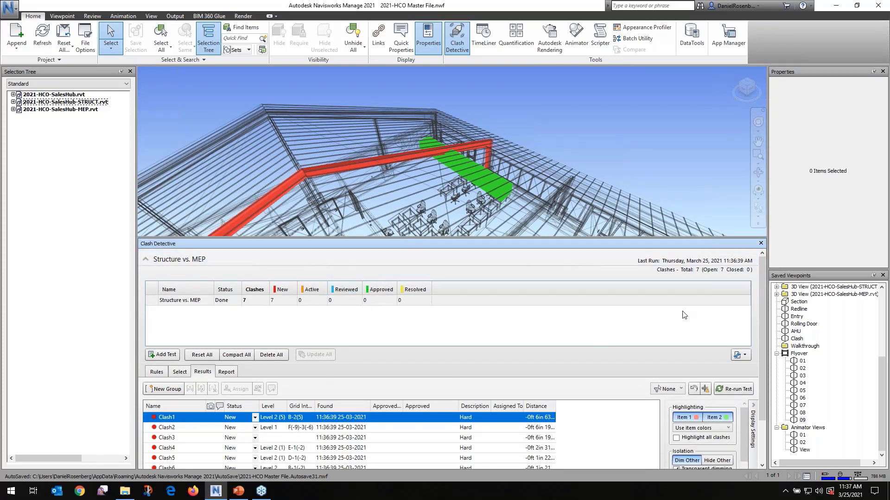
mouse_move(762, 274)
left_mouse_down()
mouse_move(760, 335)
mouse_move(761, 273)
left_mouse_up()
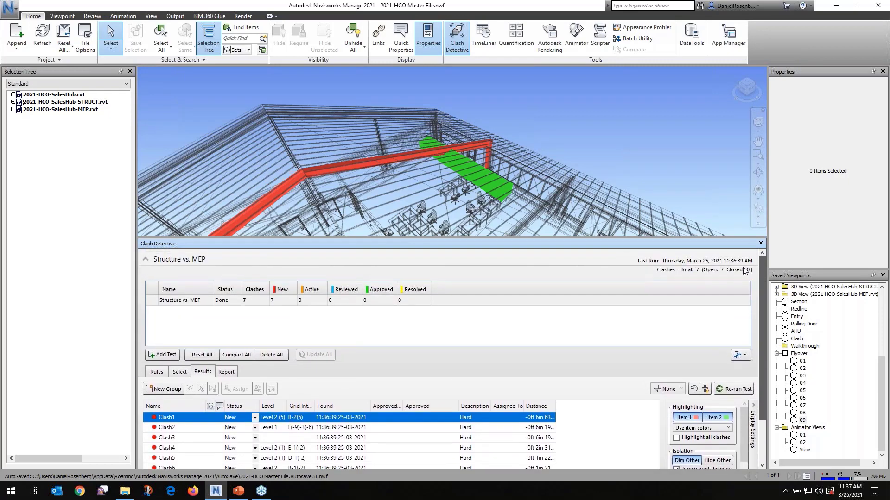
scroll(745, 275, "down", 2)
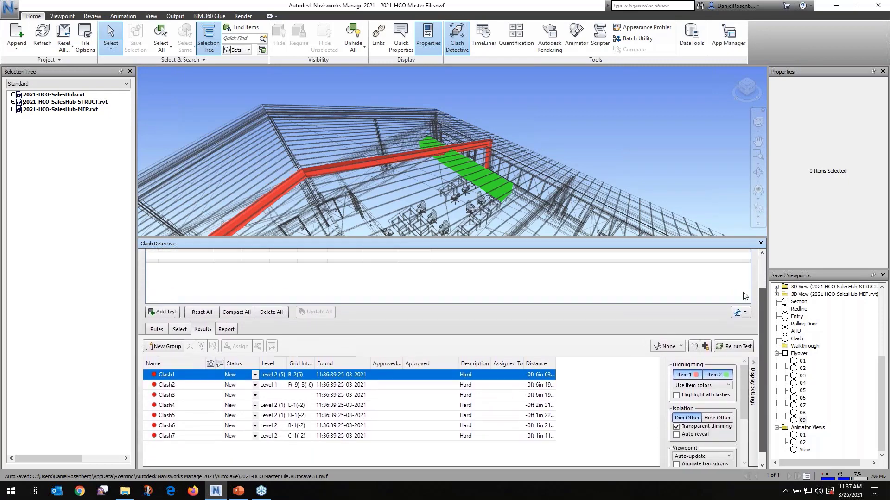
scroll(741, 285, "up", 2)
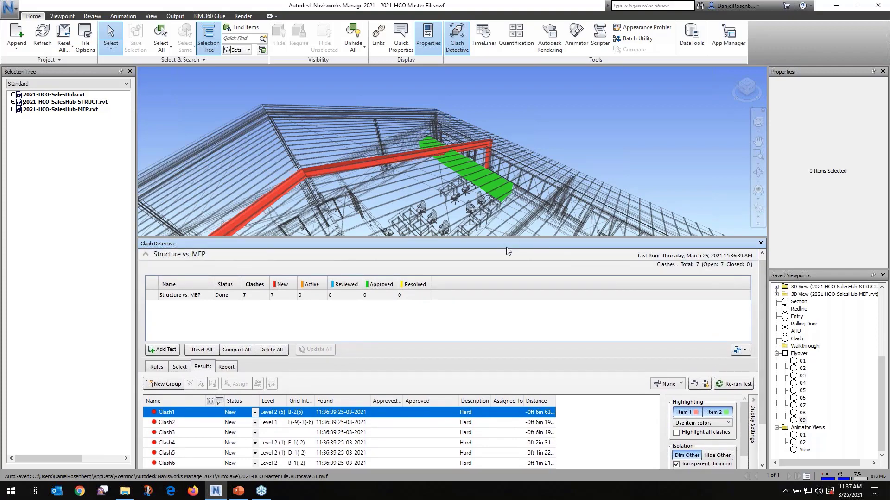
left_click_drag(508, 245, 390, 118)
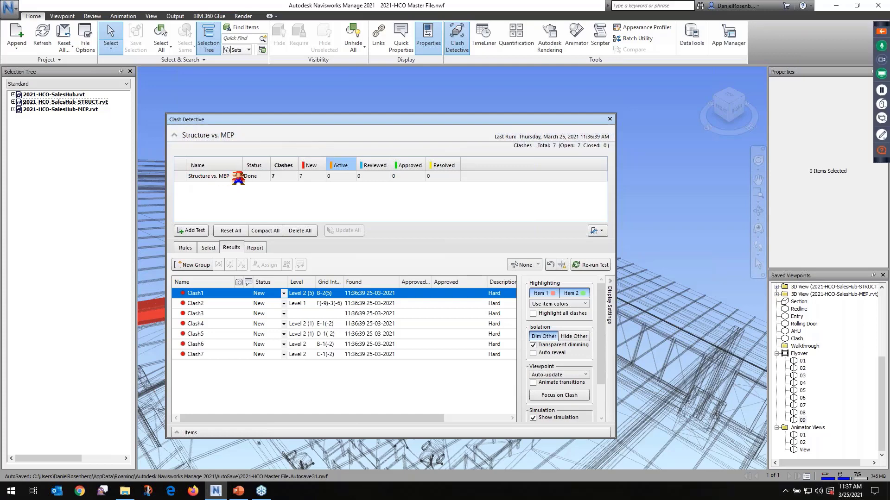
Review the New status column and the list of clashes in the Structure vs. MEP results
left_click(304, 169)
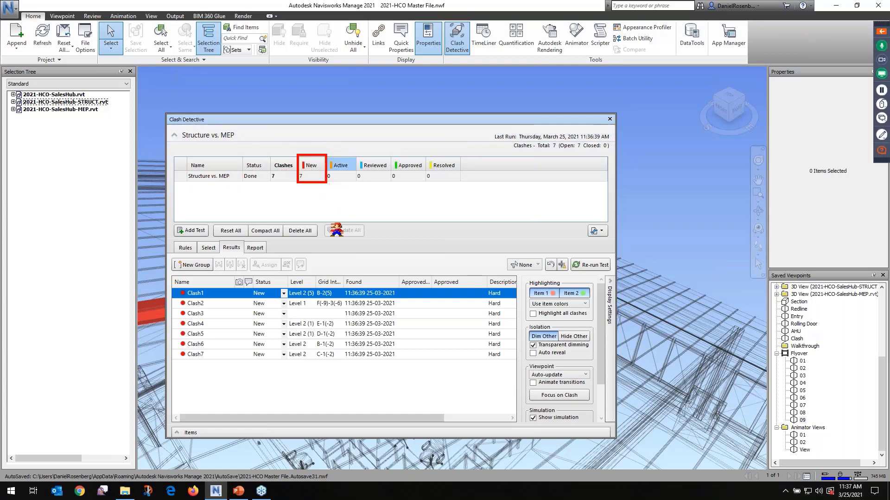
left_click_drag(174, 283, 526, 374)
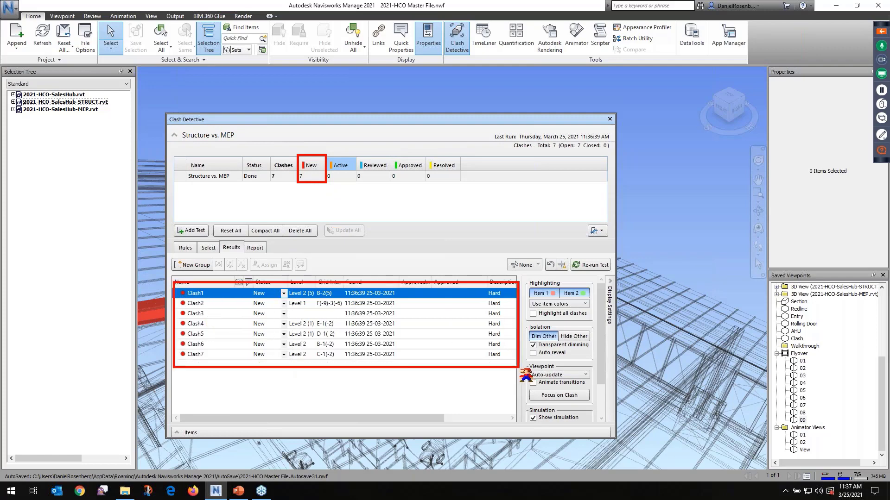
key("Escape")
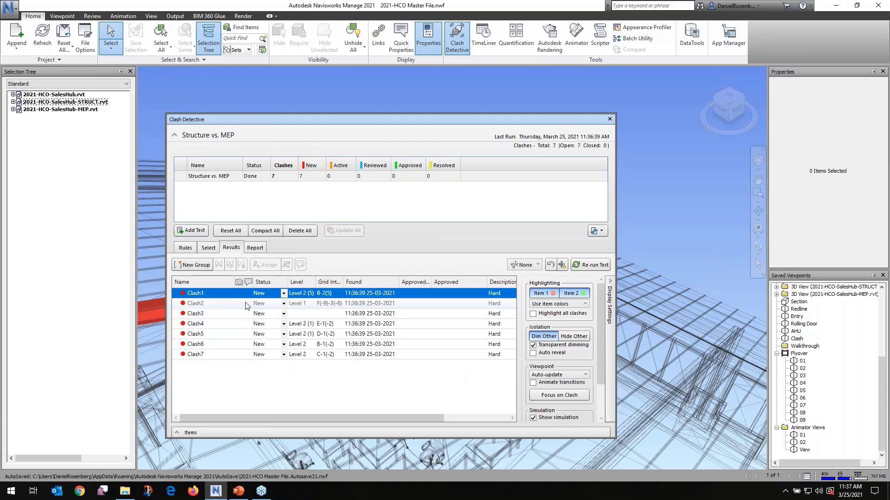
left_click(308, 121)
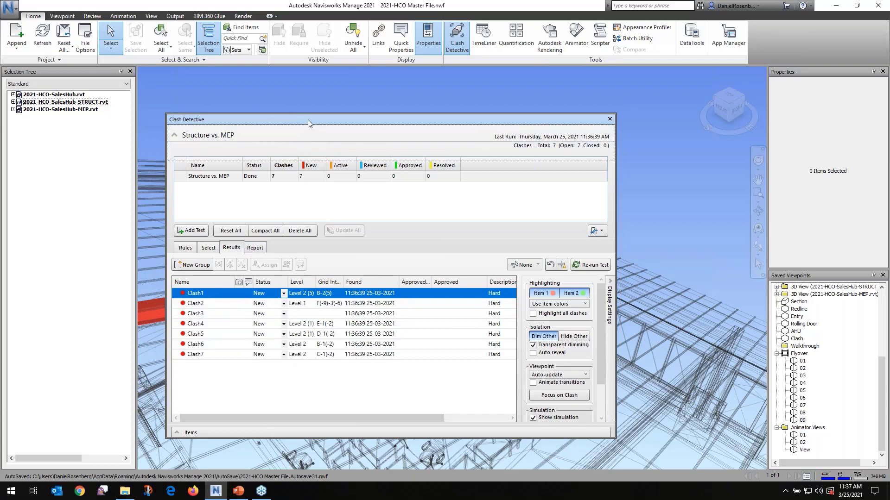
left_click_drag(307, 119, 349, 104)
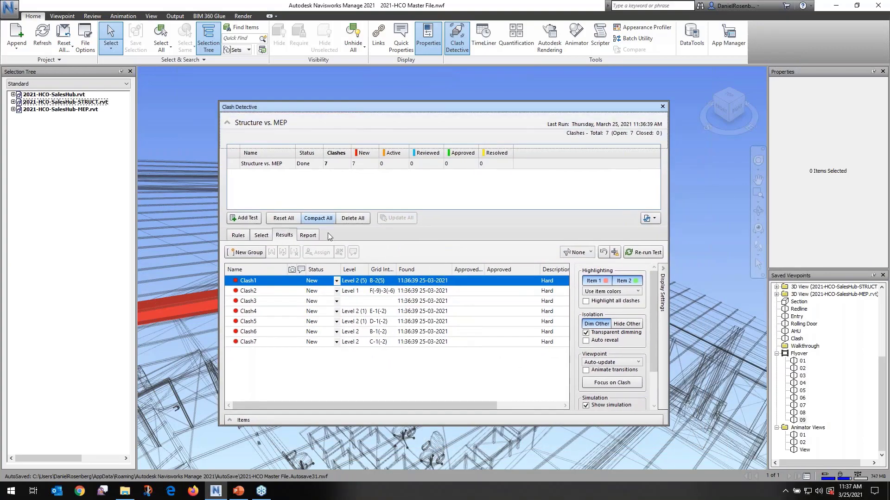
Start assigning Clash1, entering the HVAC Design Engineer role and the engineer's first name as the assignee
left_click(270, 283)
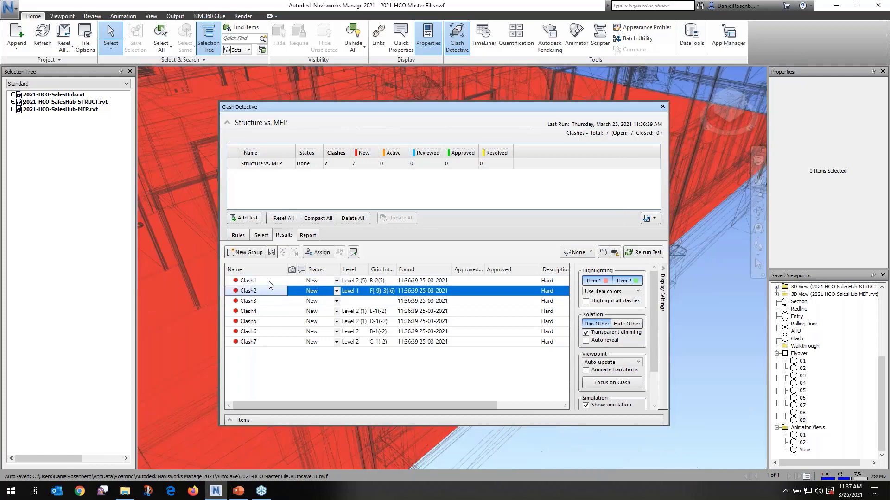
left_click(320, 253)
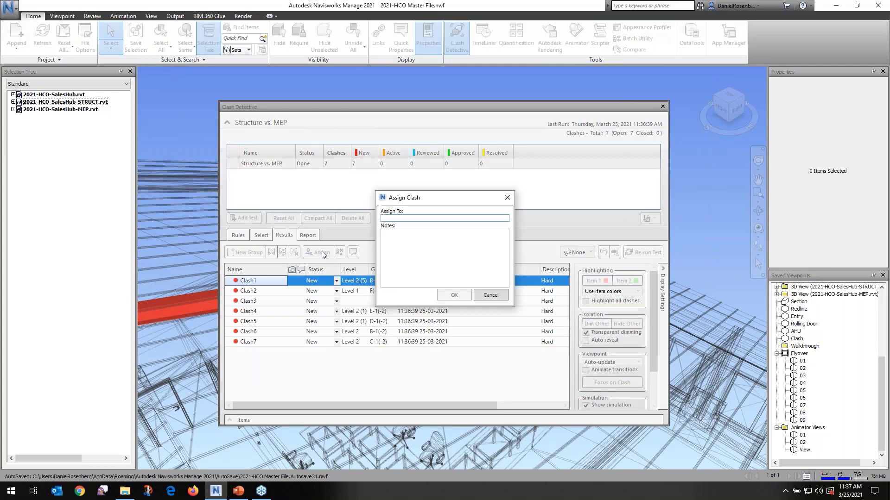
type("M")
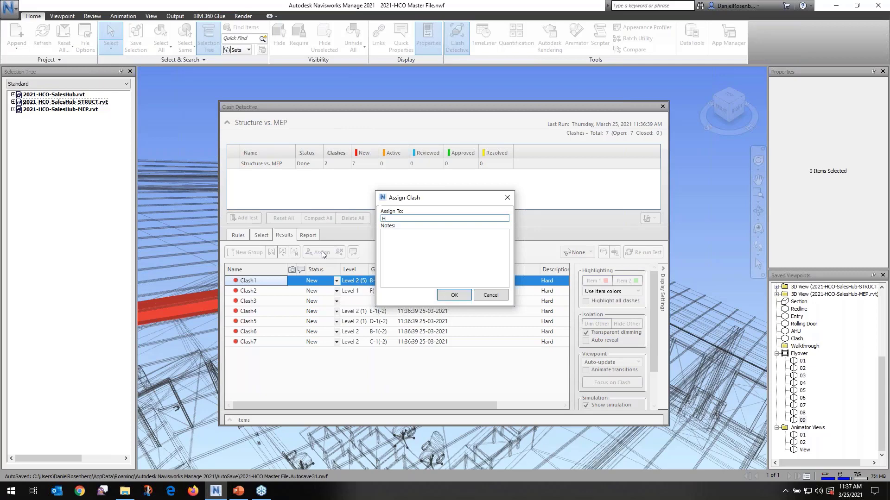
type("VAC Design Engineer - Meg")
Add the note "Please move Duct Down." followed by a thank-you to the Clash1 assignment and confirm it
left_click(398, 237)
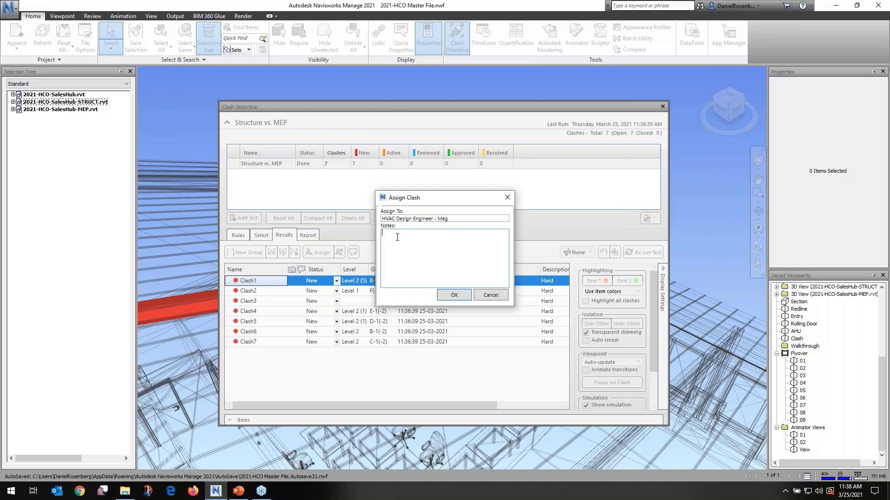
type("Please move Duct Down.  Thank you!")
left_click(451, 296)
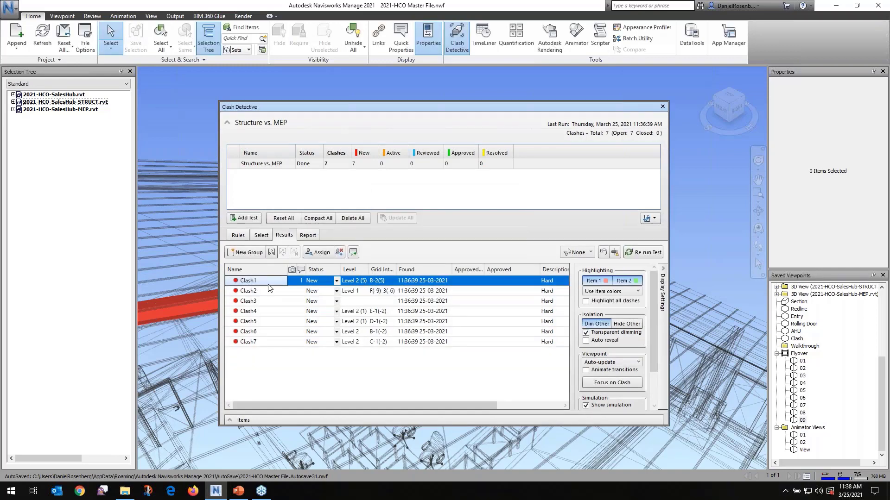
Show Clash2 in the model and examine its clashing items with the Clash Detective moved aside, bringing the window back after viewing
left_click(256, 292)
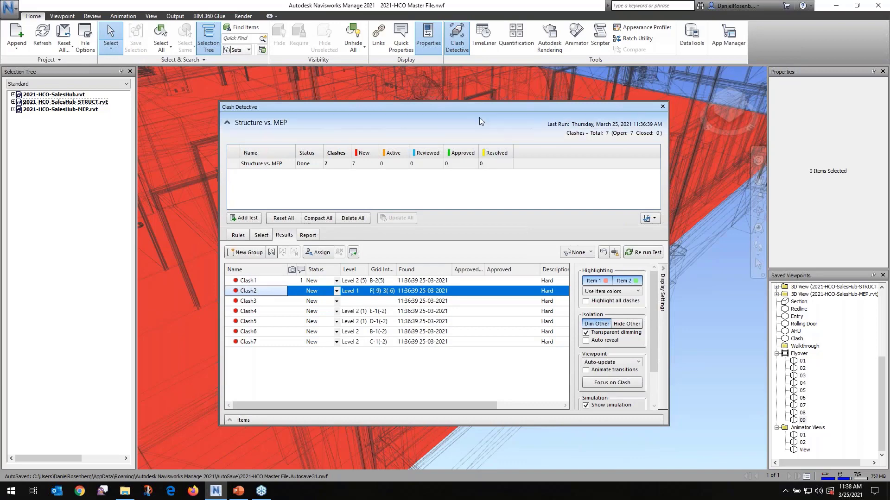
left_click_drag(479, 107, 291, 102)
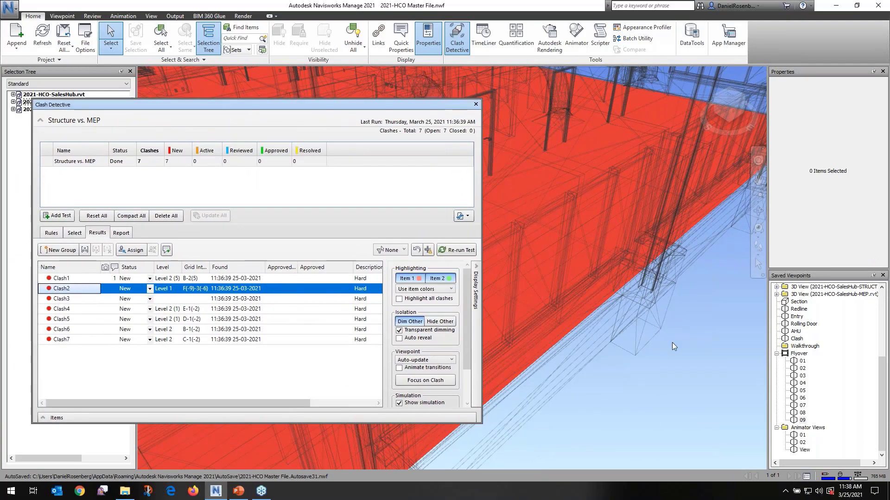
middle_click_drag(679, 341, 654, 325, "shift")
left_click_drag(354, 102, 107, 111)
middle_click_drag(595, 322, 611, 308, "shift")
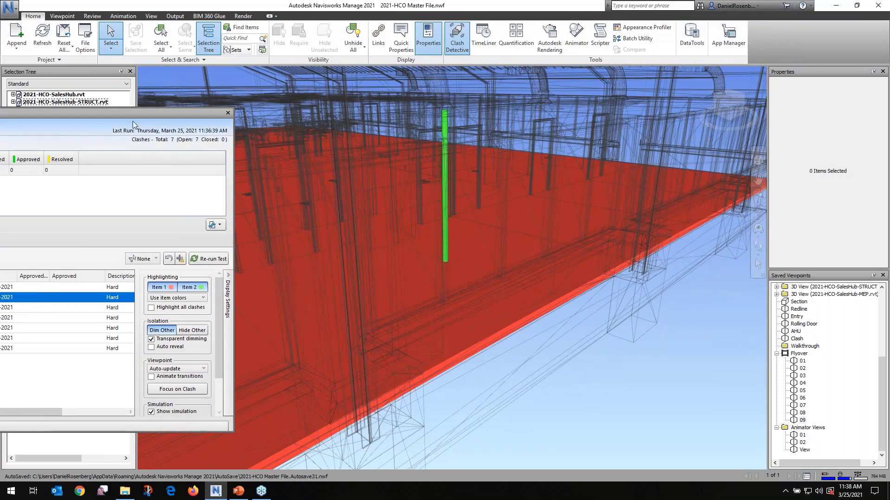
left_click_drag(222, 113, 572, 131)
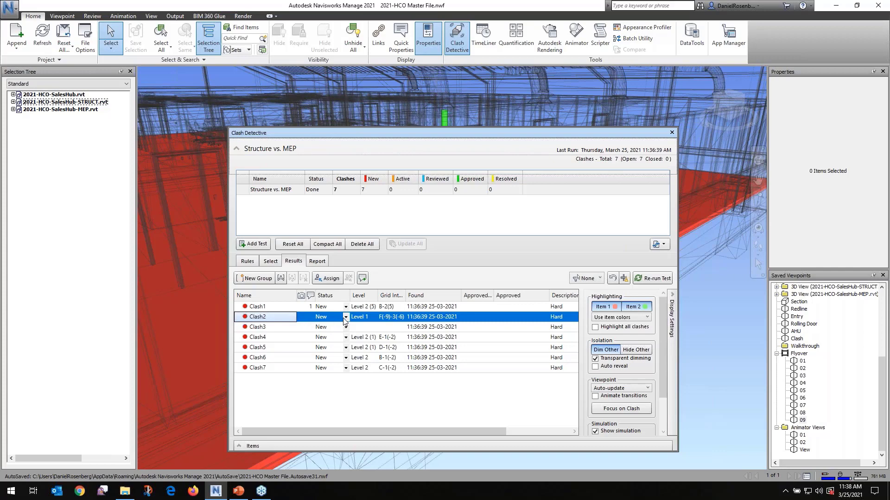
Set Clash2's status to Approved and add the comment "Ignore. Noted in floor plan" to it
left_click(345, 318)
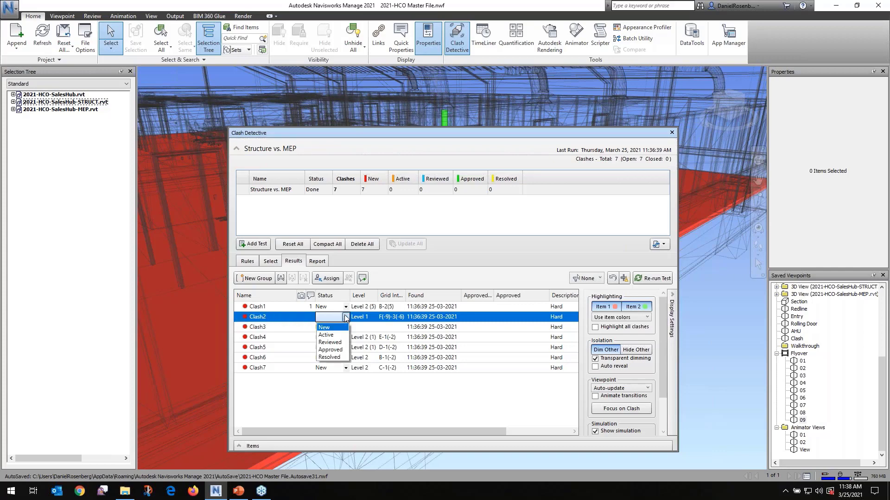
left_click(338, 350)
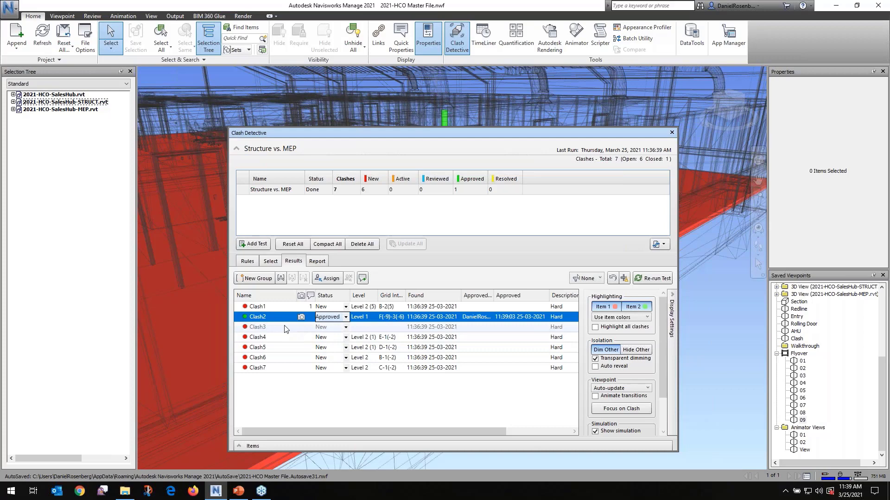
left_click(361, 280)
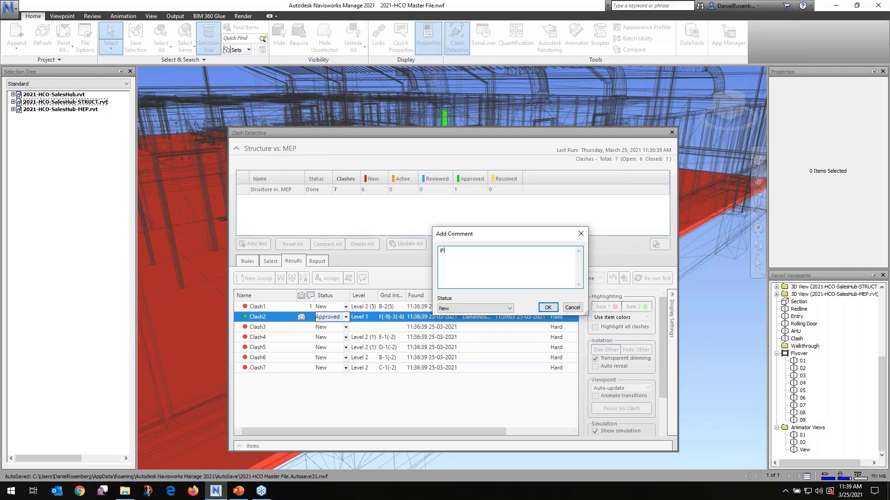
type("Ignore.  Noted in floor plan")
left_click(548, 307)
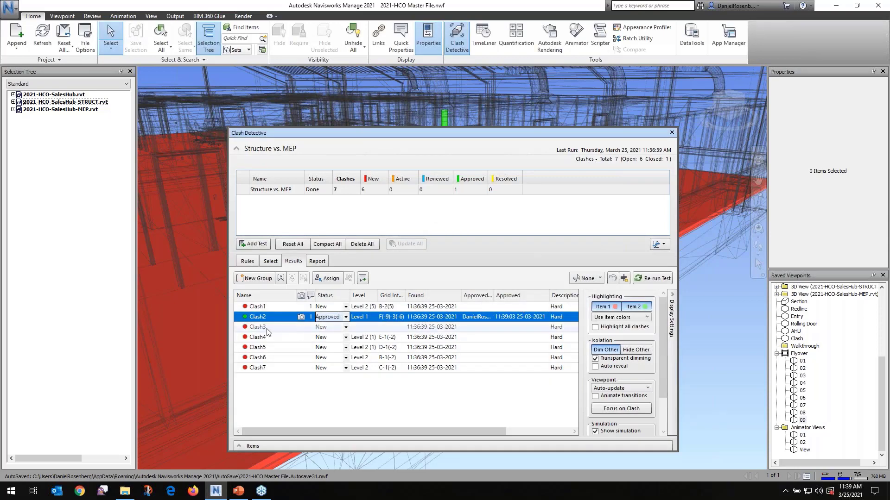
Show Clash3 in the model and examine its clashing items with the Clash Detective window moved aside, bringing the window back after viewing
left_click(259, 327)
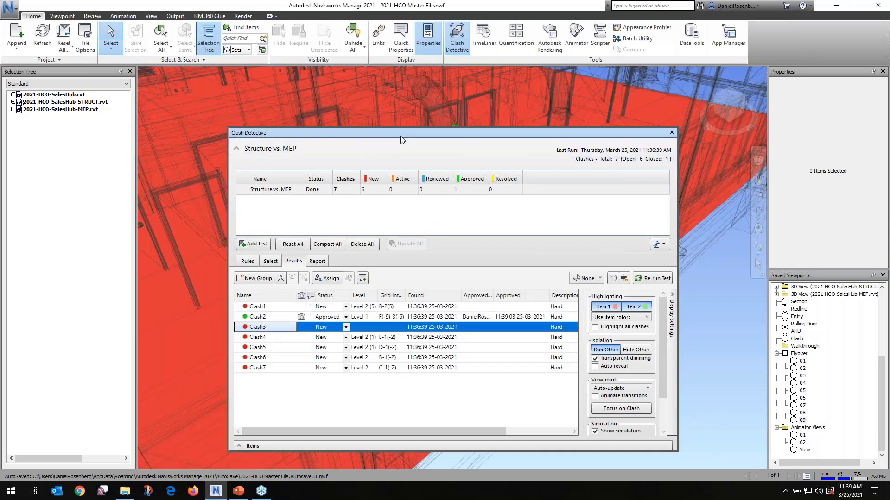
left_click_drag(402, 139, 343, 249)
middle_click_drag(685, 320, 634, 293, "shift")
left_click_drag(562, 249, 319, 160)
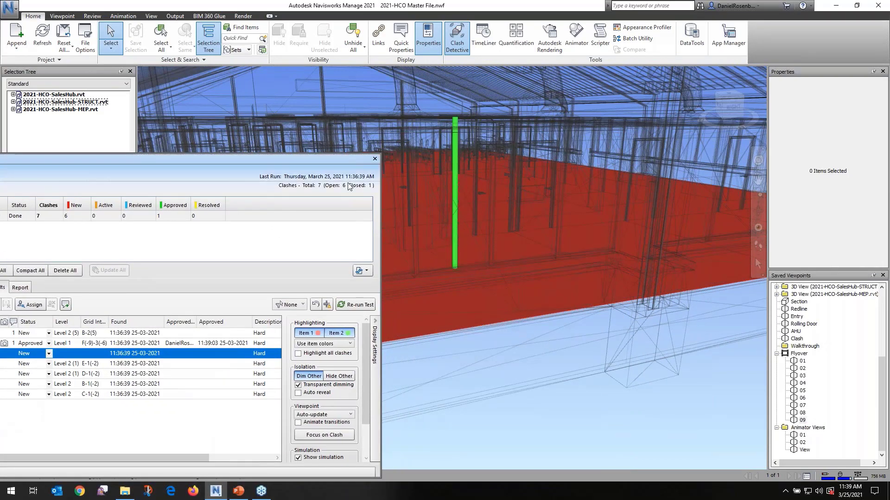
left_click_drag(299, 158, 493, 100)
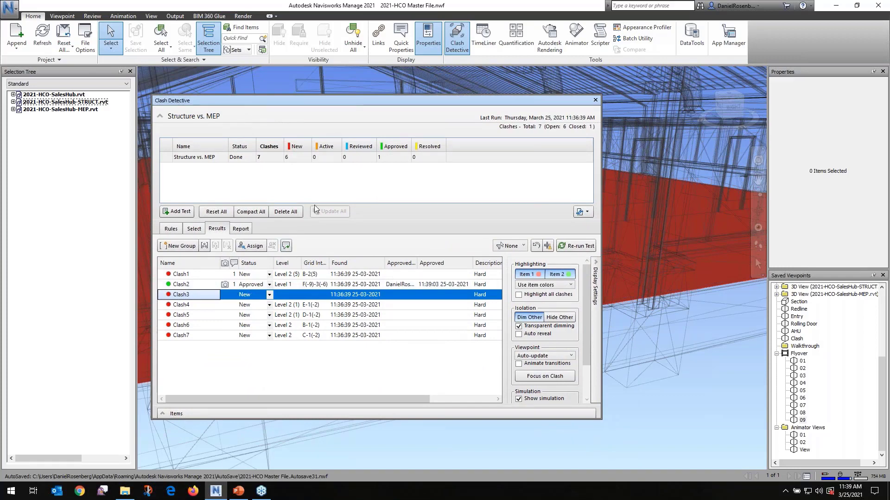
Set Clash3's status to Reviewed and add the comment "Not a real clash" to it
left_click(271, 295)
left_click(271, 295)
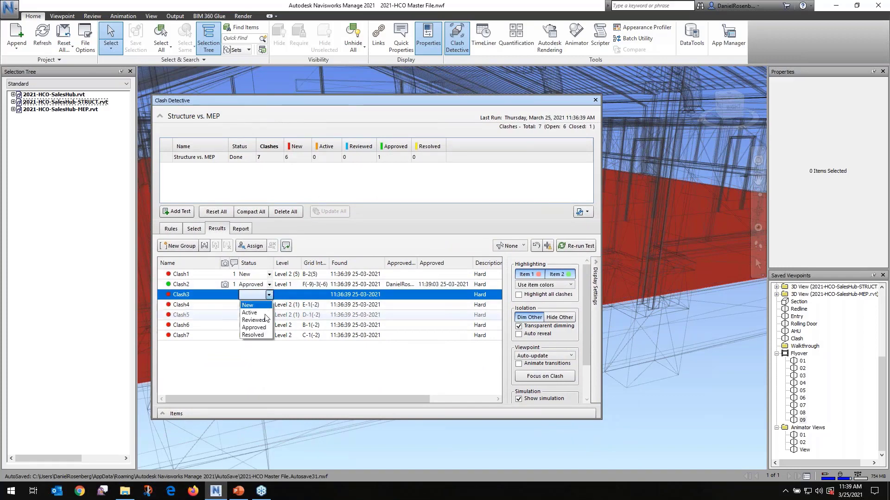
left_click(267, 321)
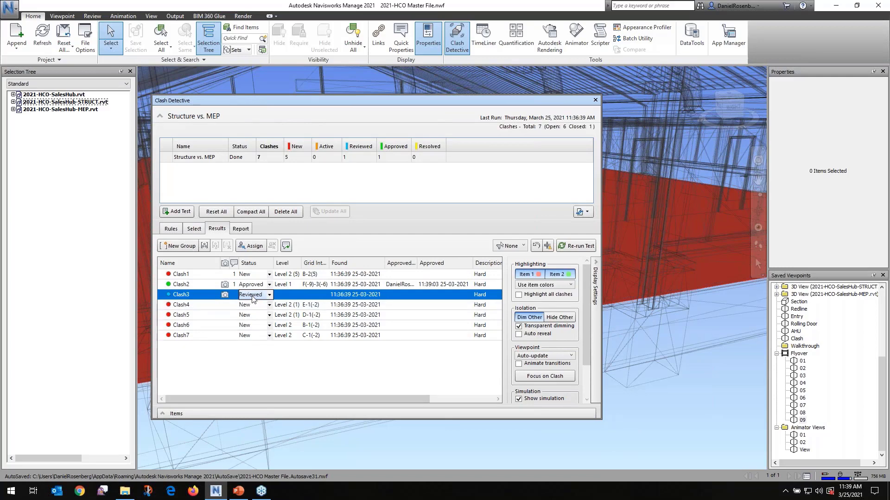
left_click(286, 245)
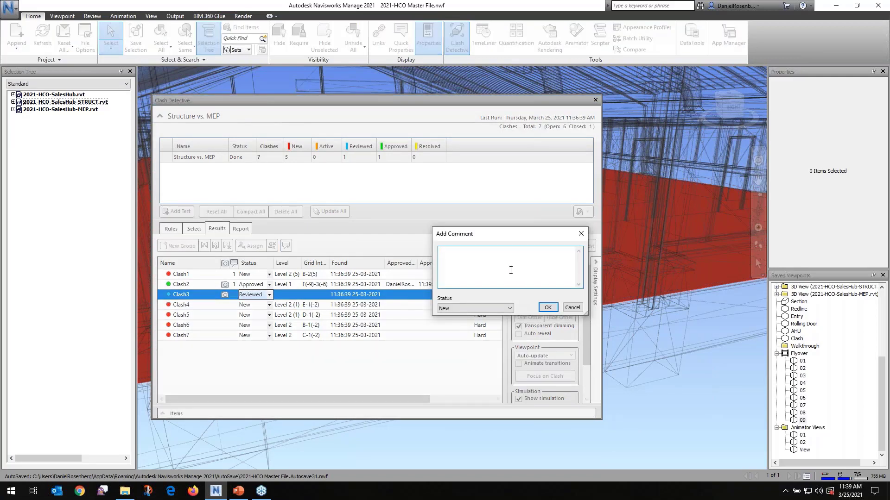
type("Not a real clash")
left_click(548, 307)
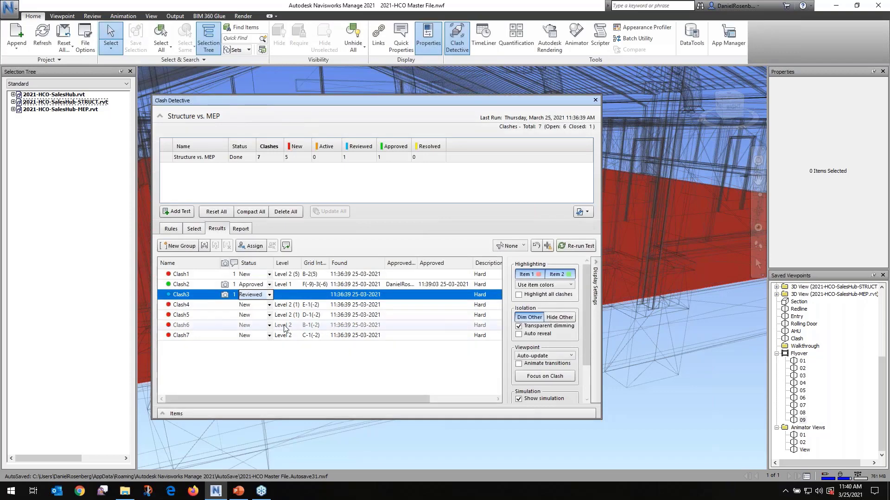
Examine Clash4 through Clash7 one after another in the model, with the Clash Detective window moved aside during viewing
left_click(208, 307)
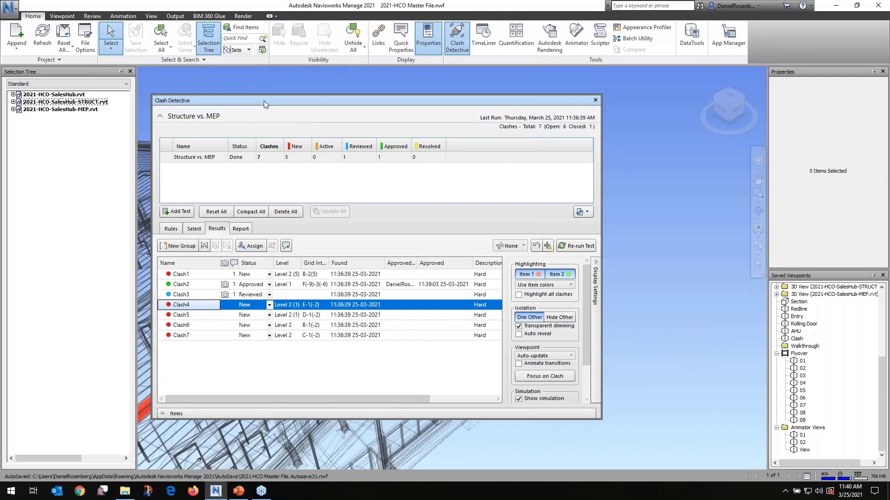
left_click_drag(263, 101, 632, 82)
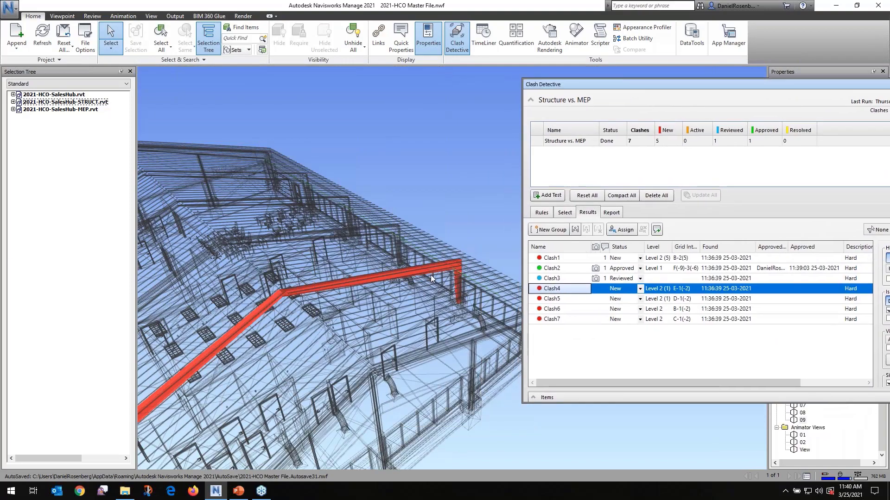
scroll(430, 274, "up", 5)
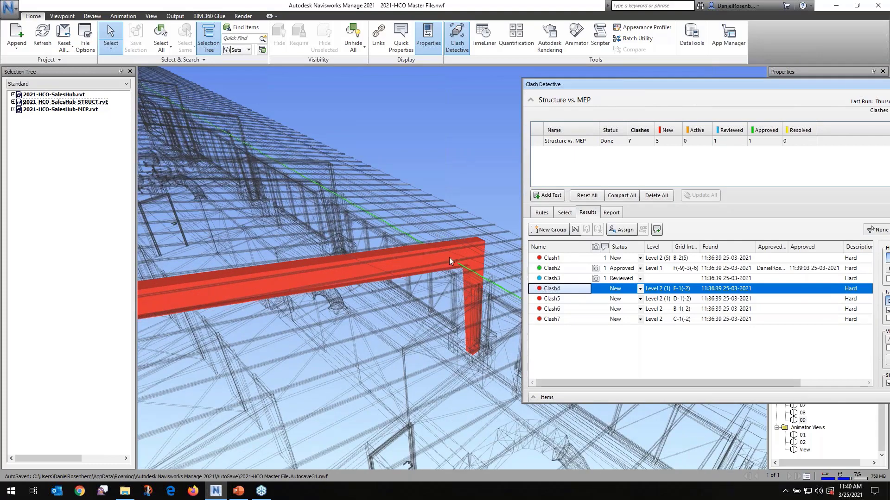
left_click(550, 300)
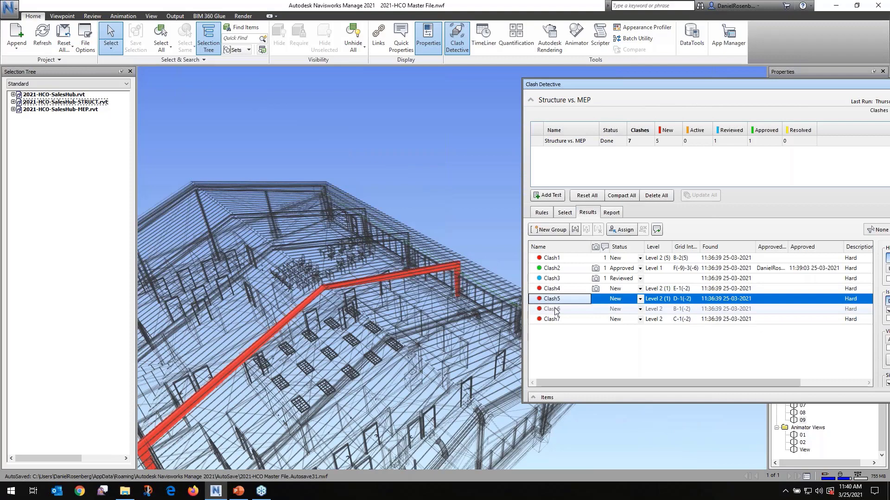
left_click(555, 308)
left_click(557, 319)
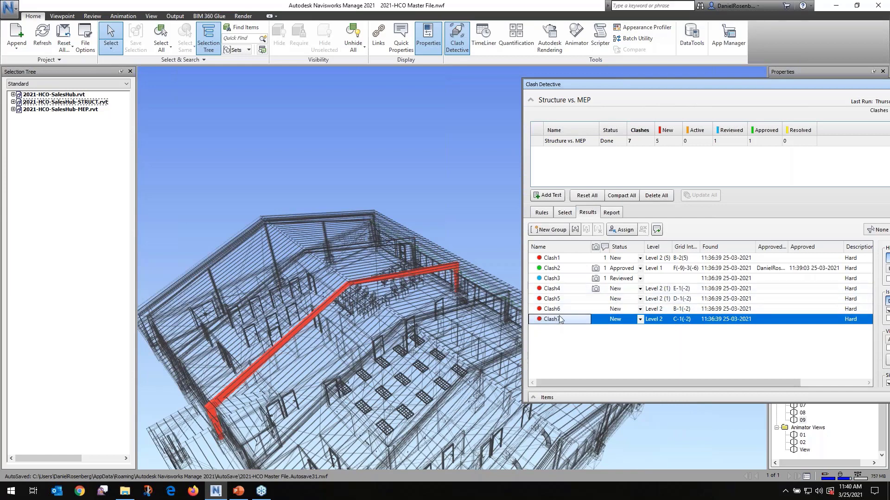
left_click_drag(609, 85, 330, 102)
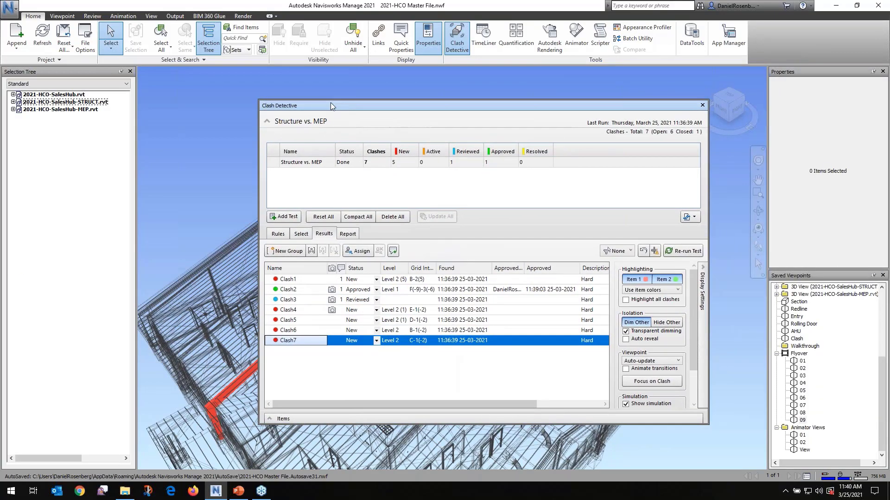
Create a new clash group above Clash4 in the results and name it "Sprinkeler Pipe"
left_click(307, 313, "shift")
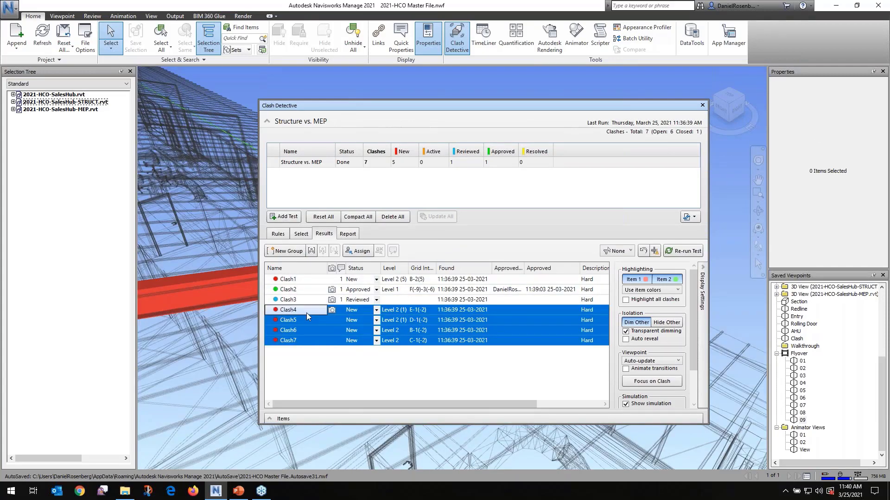
left_click(283, 251)
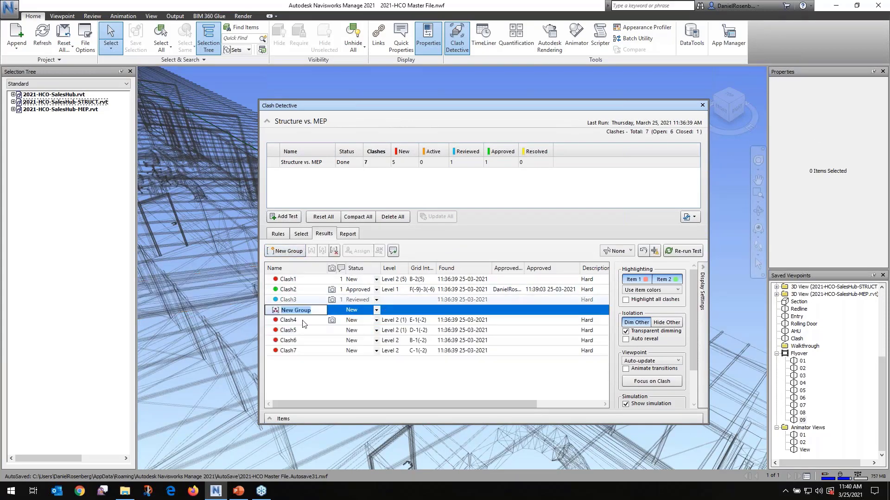
left_click_drag(311, 310, 285, 311)
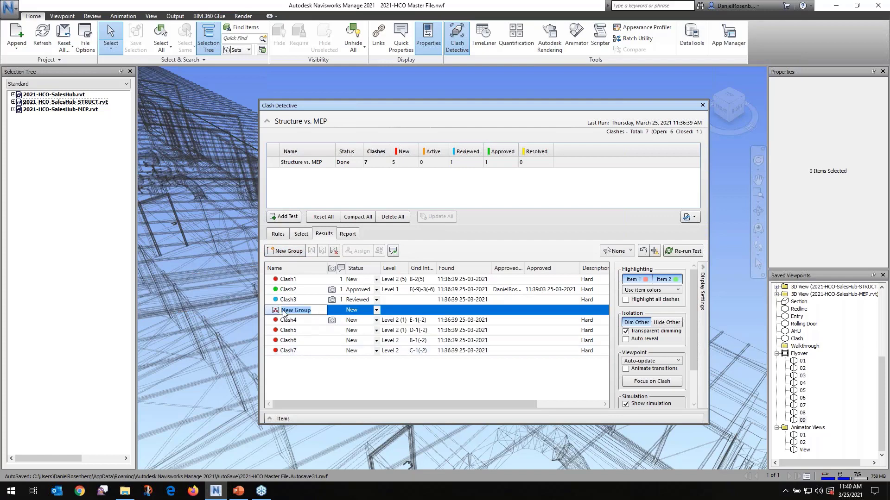
key("BackSpace")
type("Sprinkeler Pipe")
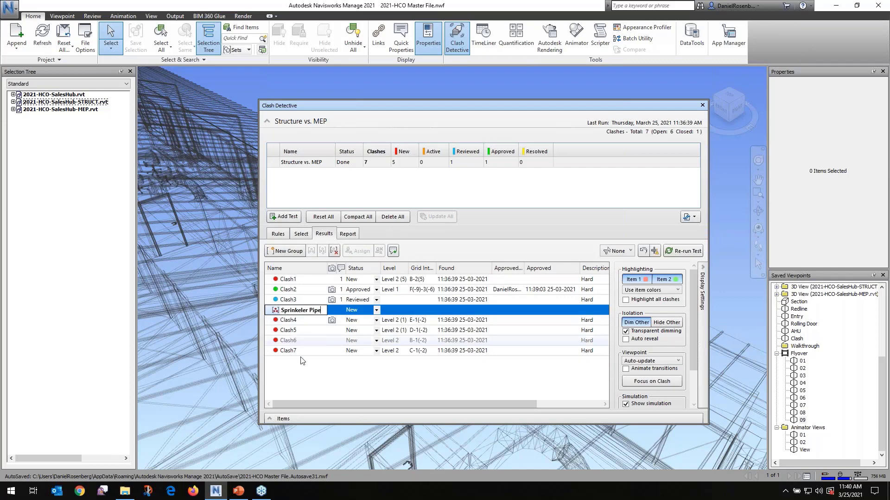
key("Return")
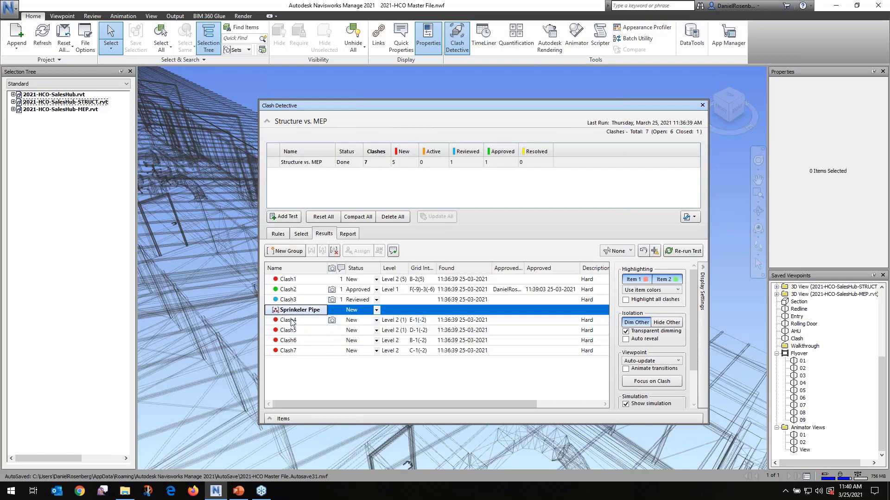
Move Clash4 through Clash7 into the Sprinkeler Pipe group and expand the group
left_click(288, 351, "shift")
left_click(290, 322)
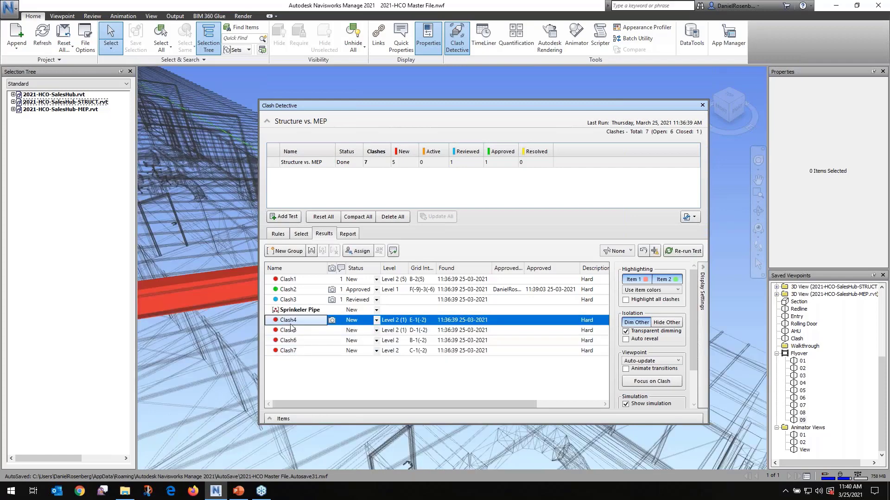
left_click(288, 350, "shift")
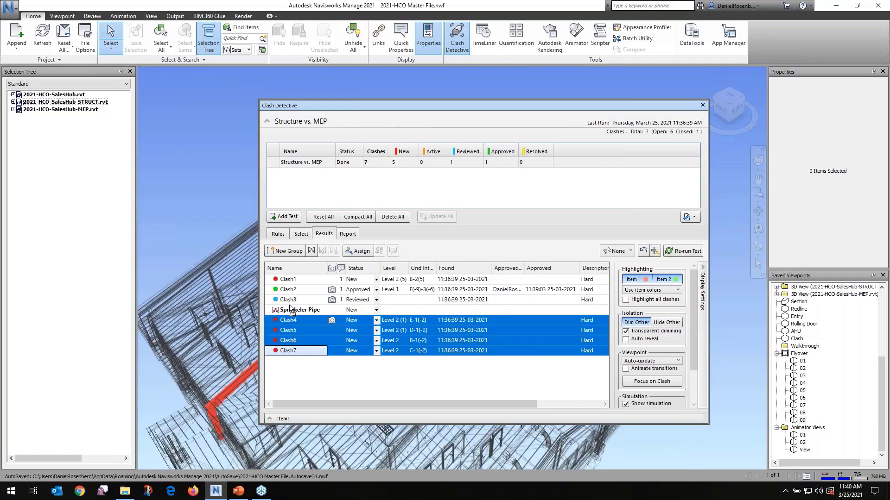
left_click_drag(288, 320, 289, 311)
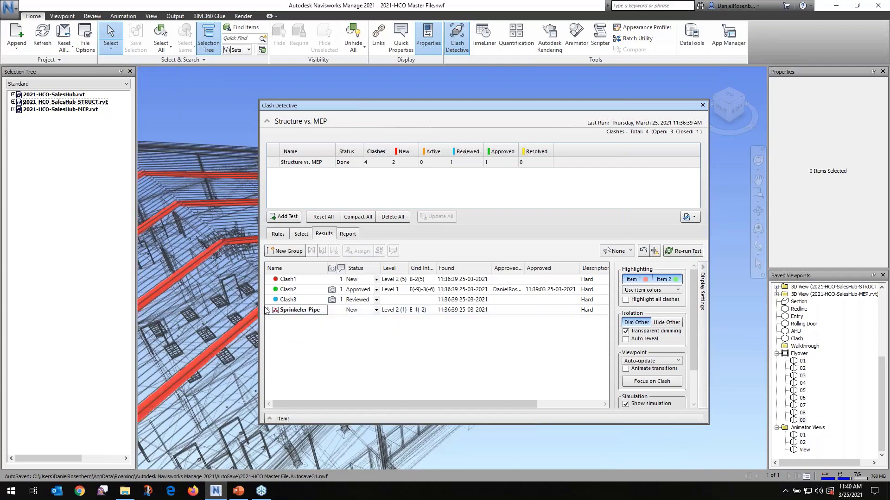
left_click(267, 310)
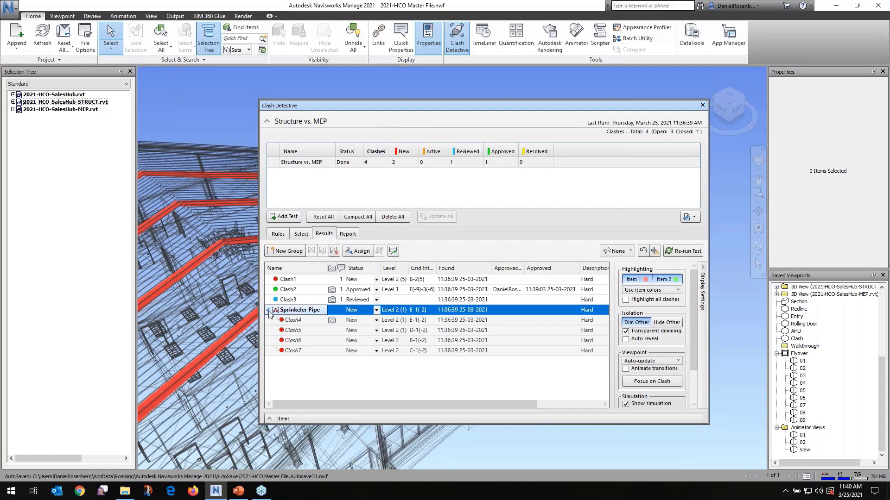
Start assigning the Sprinkeler Pipe group, entering the FP Design Engineer role and the engineer's first name as the assignee
left_click(358, 252)
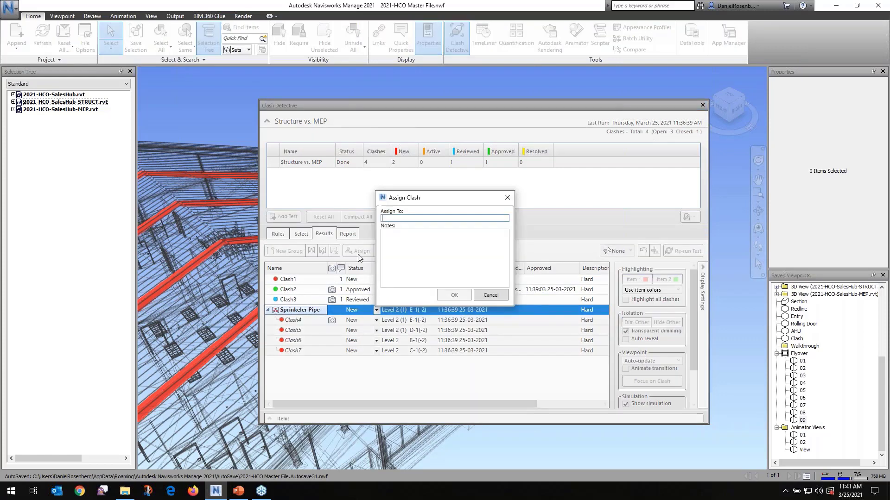
type("FP")
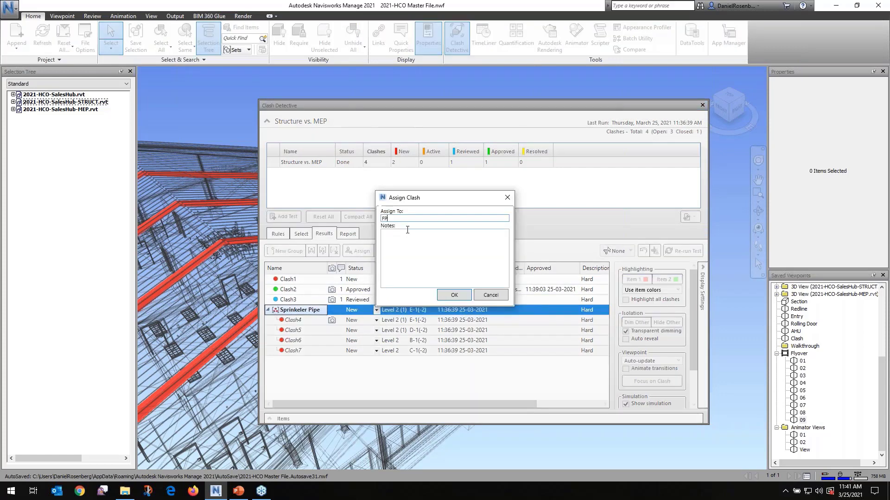
type(" Design Engineer - Bob")
Add a note beginning "Please relocate Pipe to" to the group's assignment, confirm it and collapse the group
left_click(408, 233)
type("P")
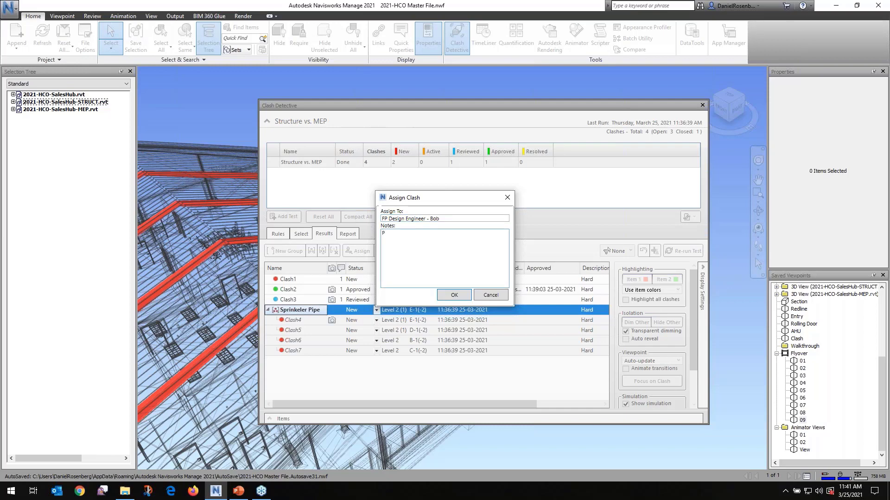
type("lease relocate Pipe to 9'-0\" elevation.  Thank you!")
left_click(455, 295)
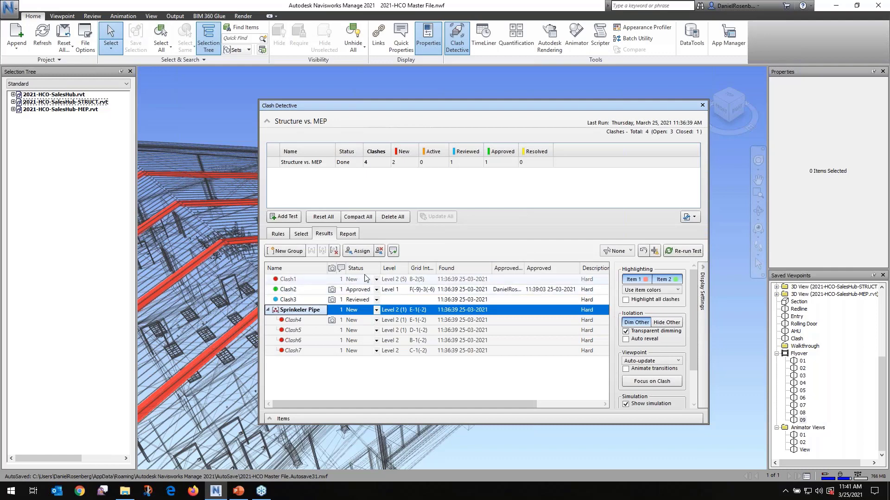
left_click(269, 311)
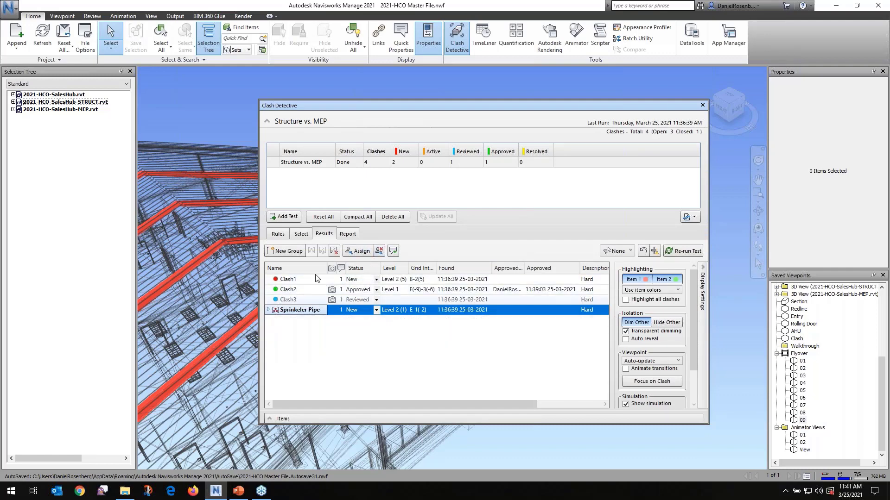
Open the report settings for the Structure vs. MEP test and choose HTML as the report format
left_click(347, 234)
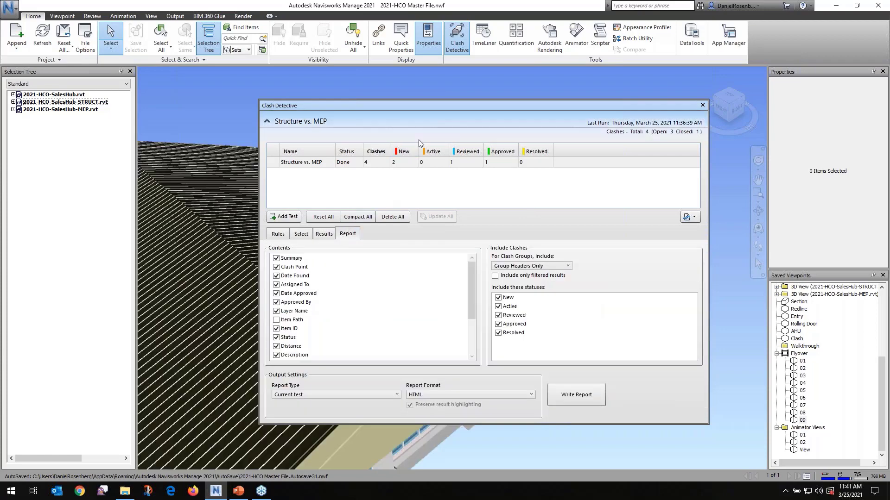
left_click_drag(423, 105, 399, 99)
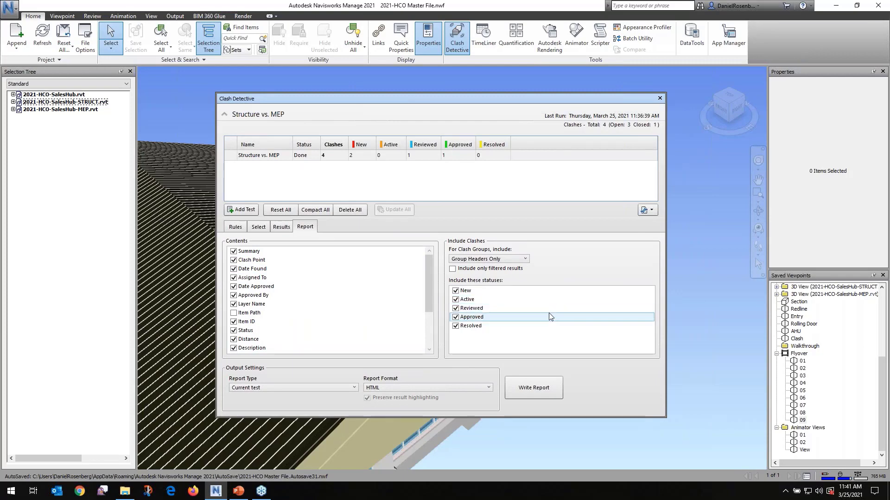
left_click(489, 389)
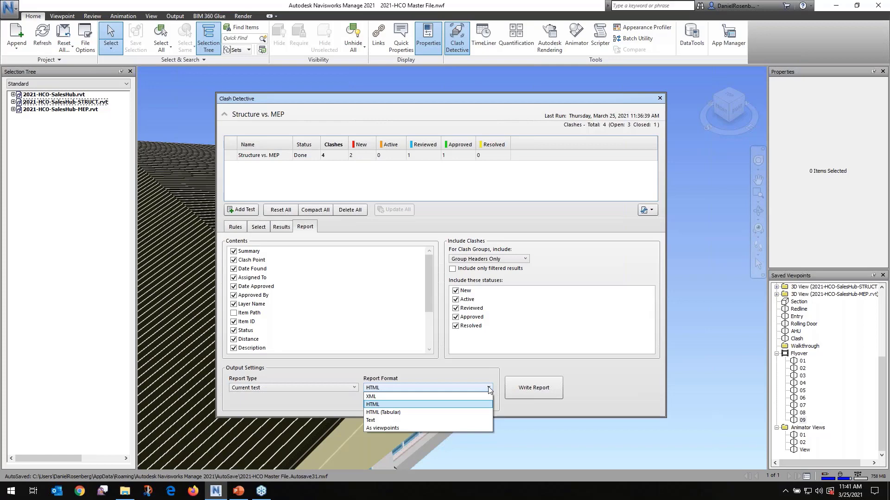
left_click(409, 405)
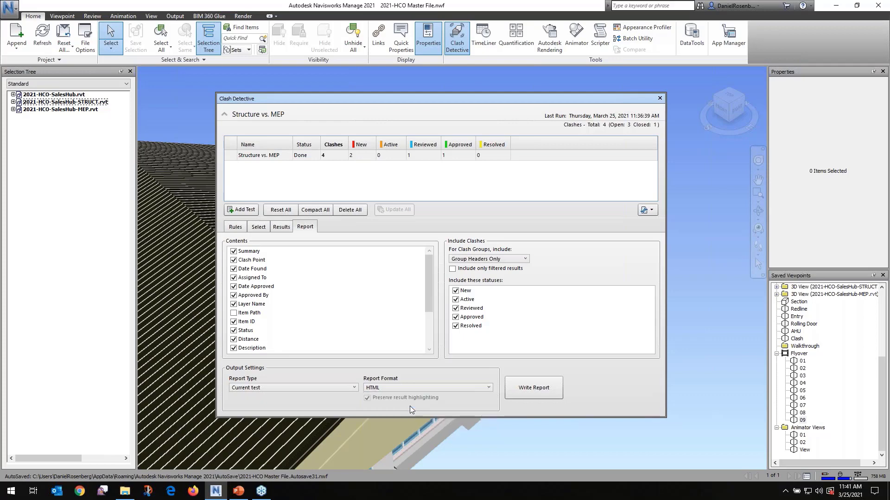
Write the HTML clash report as Structure vs. MEP in the 00 Master Navis File folder, replacing the existing file
left_click(516, 390)
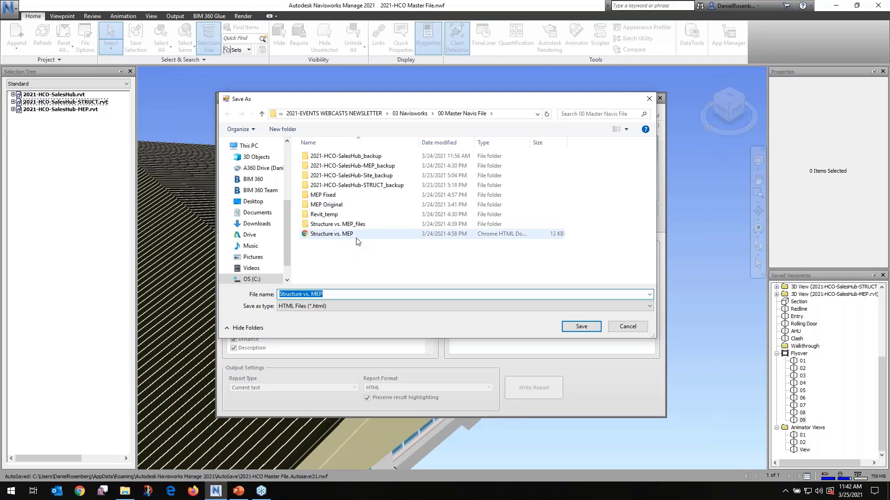
left_click(587, 329)
left_click(457, 250)
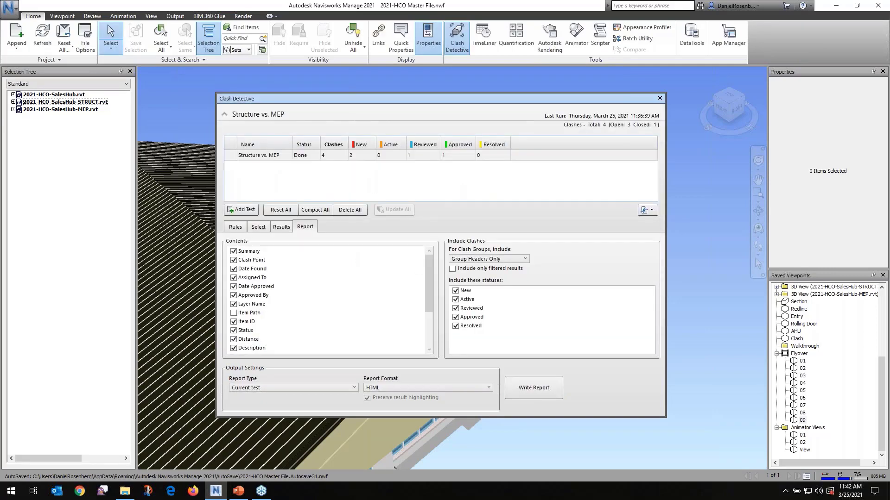
Switch to File Explorer and open the Structure vs. MEP HTML report from the 00 Master Navis File folder
left_click(125, 493)
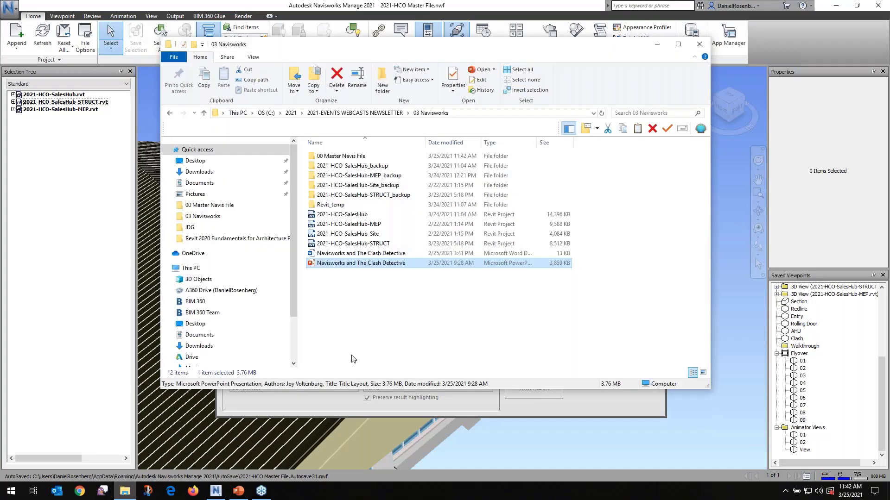
double_click(361, 157)
left_click(345, 331)
double_click(345, 331)
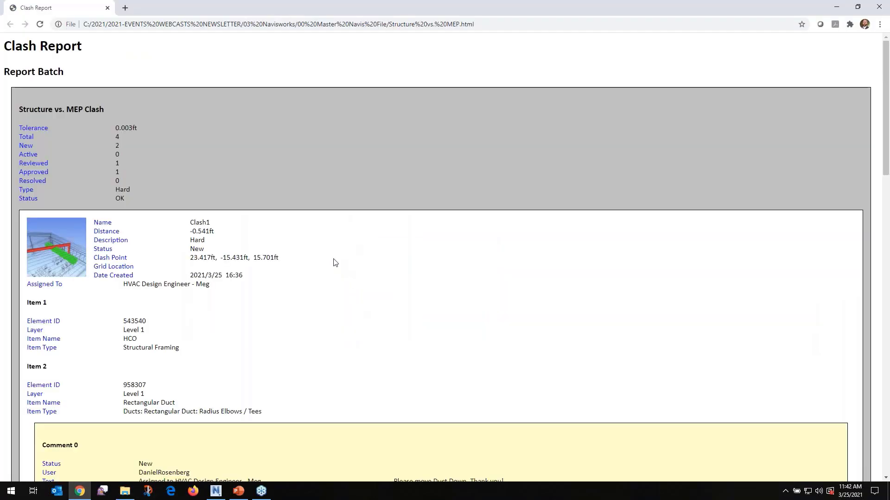
Read the clash report's entries for Clash1, Clash2, Clash3 and the Sprinkeler Pipe group, including their comments, and return to Navisworks
scroll(336, 263, "down", 1)
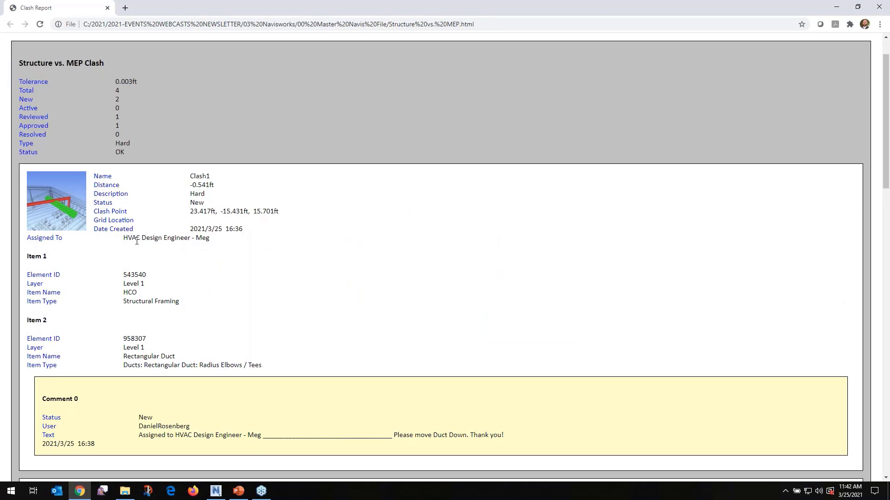
left_click_drag(137, 241, 166, 246)
left_click(196, 248)
scroll(218, 243, "down", 1)
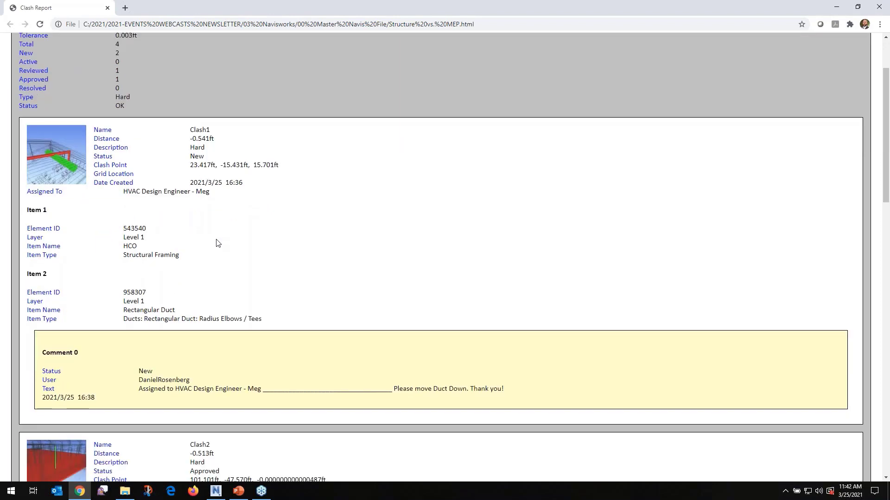
scroll(218, 243, "down", 3)
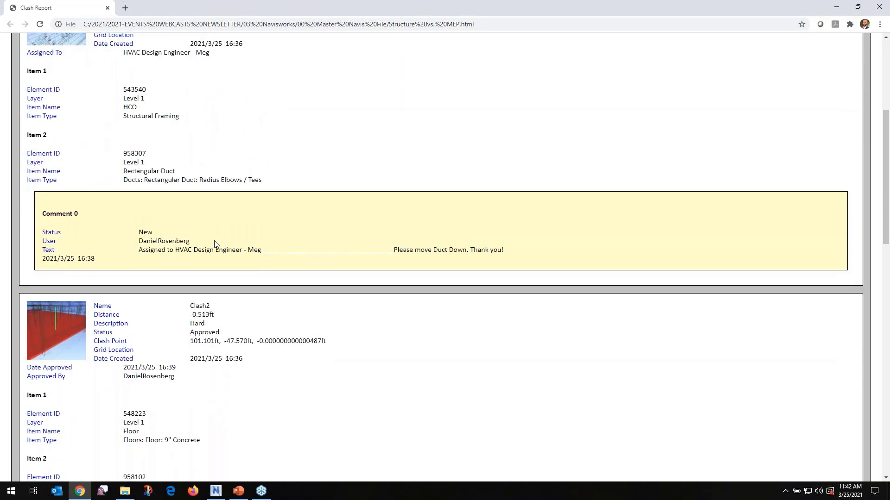
scroll(343, 258, "down", 4)
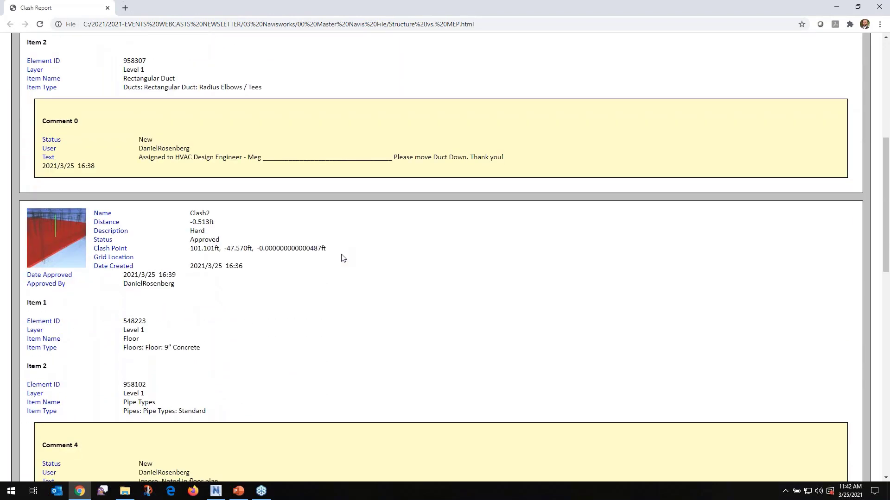
scroll(343, 258, "down", 1)
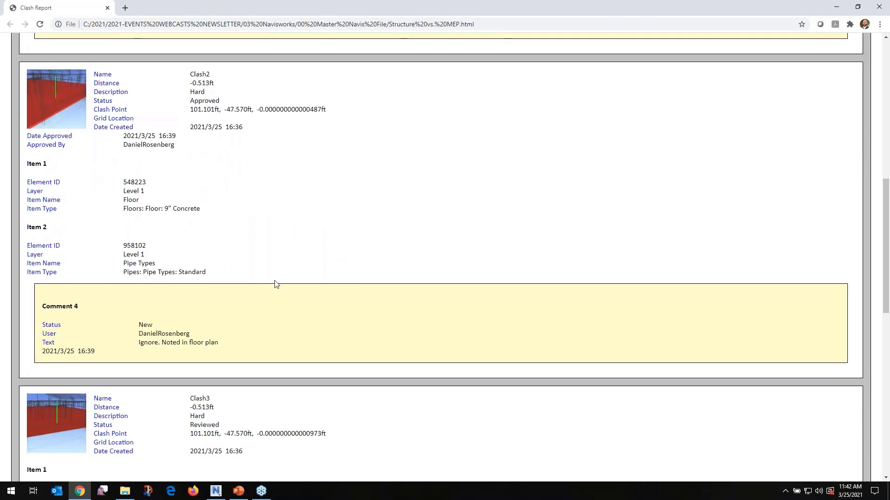
scroll(274, 283, "down", 2)
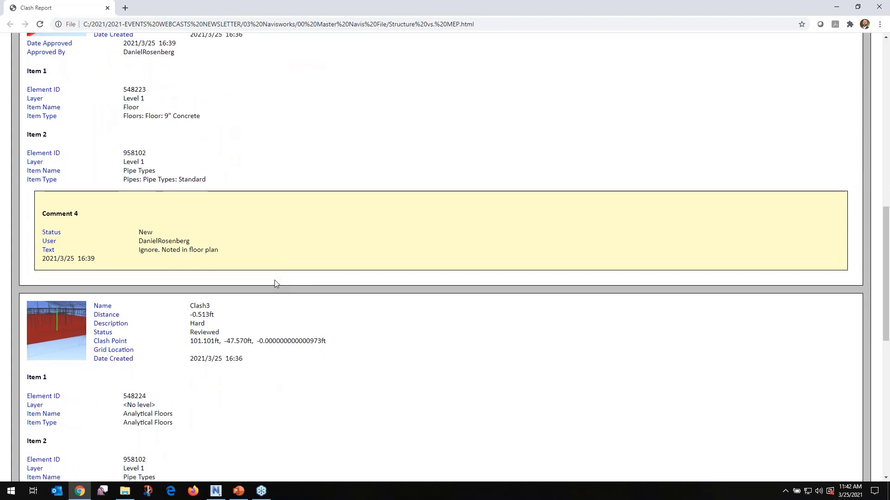
scroll(274, 284, "down", 1)
scroll(233, 289, "down", 4)
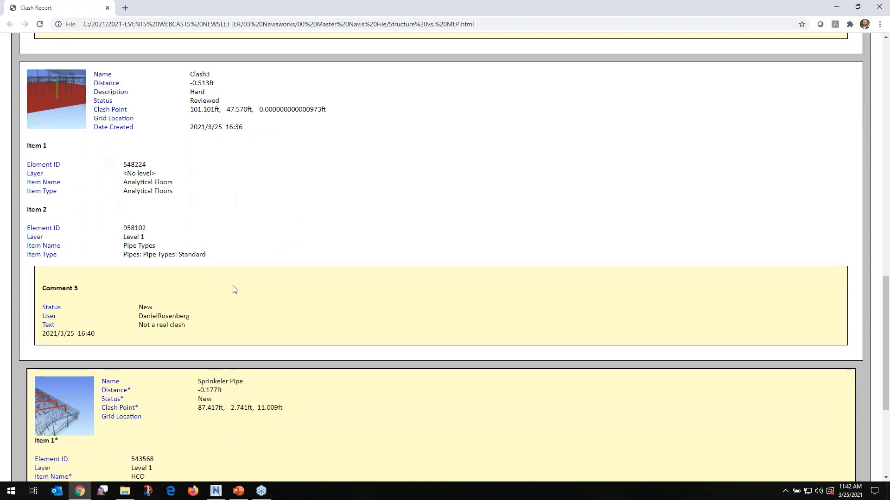
scroll(235, 289, "down", 1)
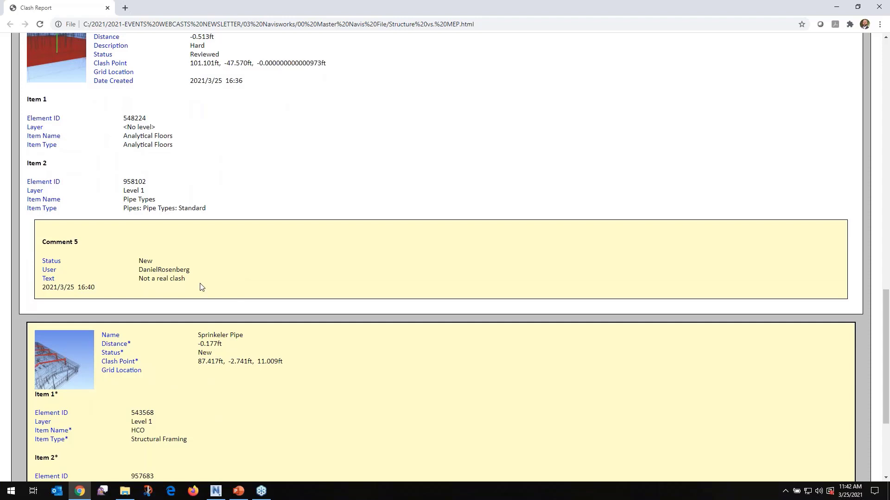
scroll(200, 287, "down", 4)
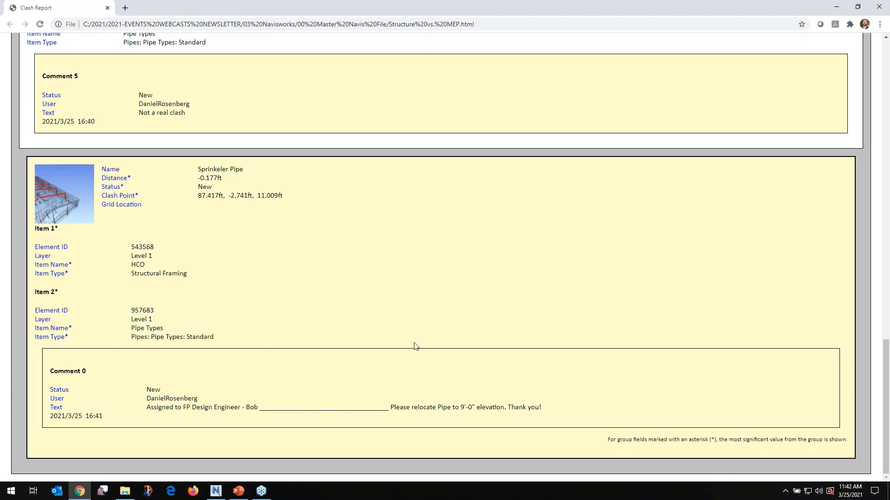
scroll(412, 346, "up", 10)
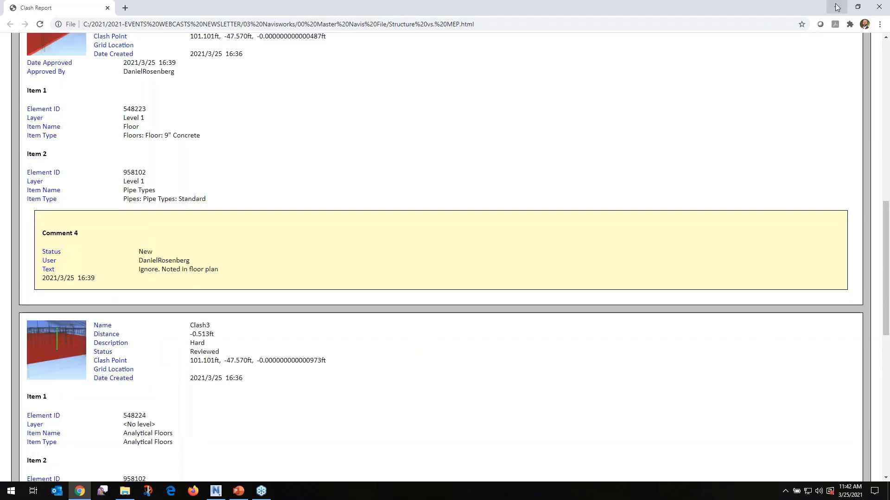
left_click(838, 6)
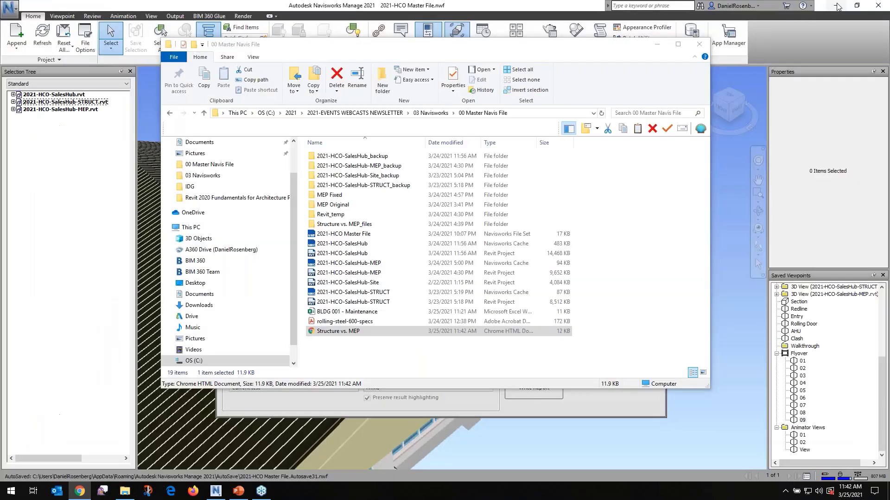
left_click(659, 44)
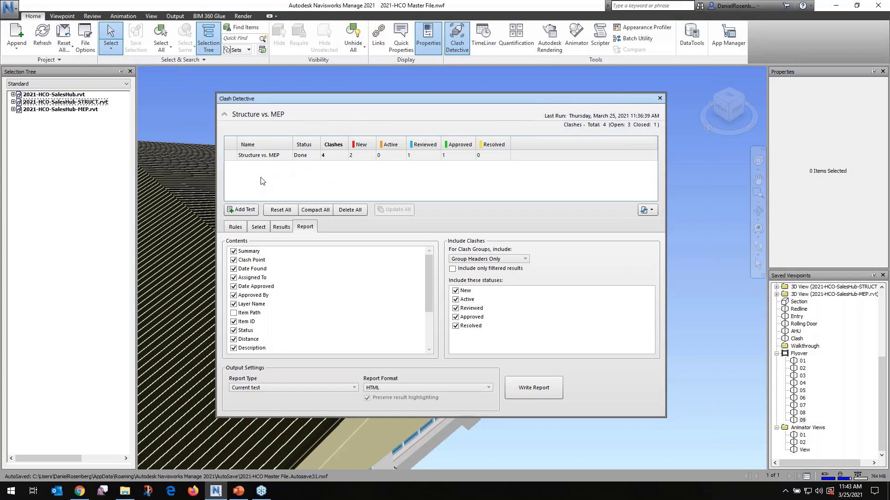
In File Explorer, copy the 2021-HCO-SalesHub-MEP Revit project from MEP Fixed into 00 Master Navis File, replacing the existing file
left_click(258, 156)
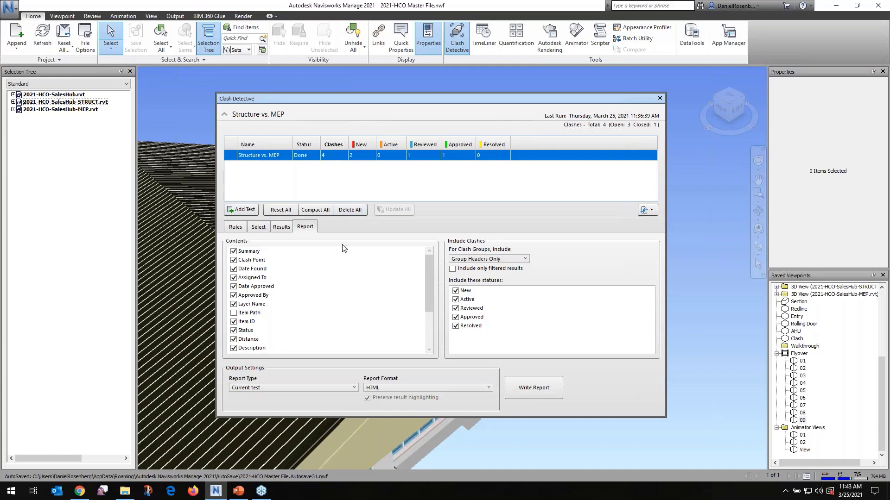
left_click(129, 494)
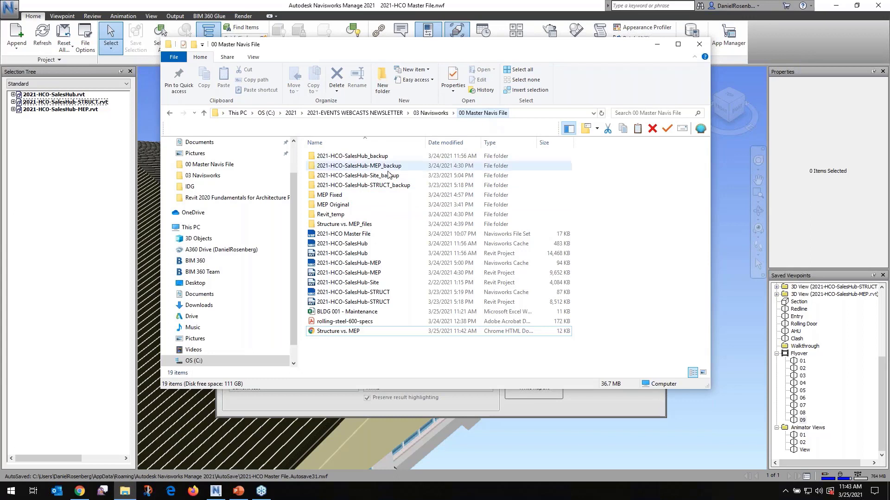
double_click(330, 195)
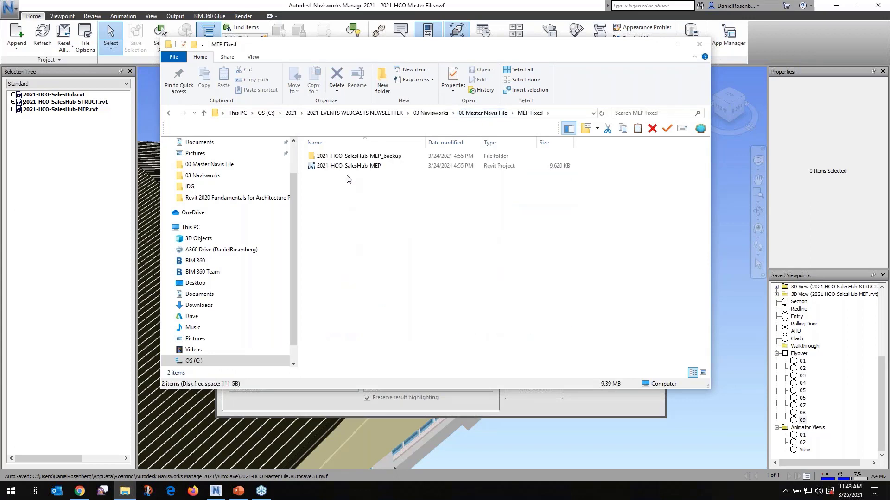
left_click(351, 167)
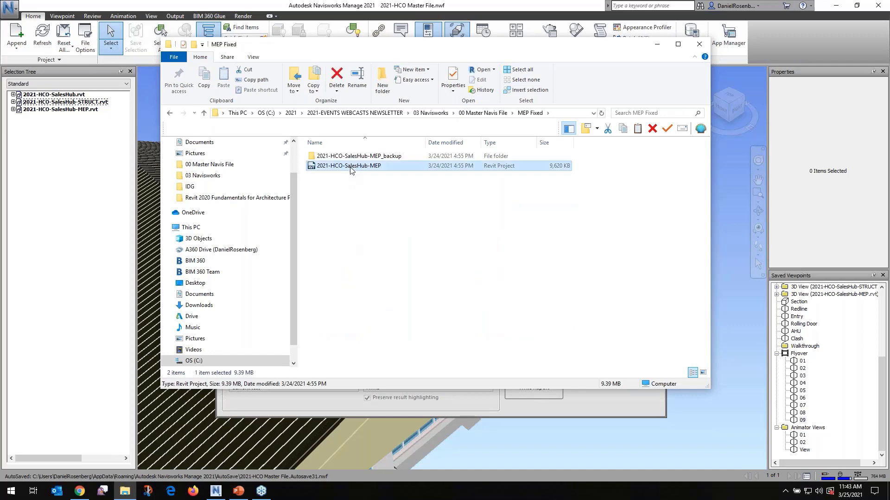
left_click(483, 113)
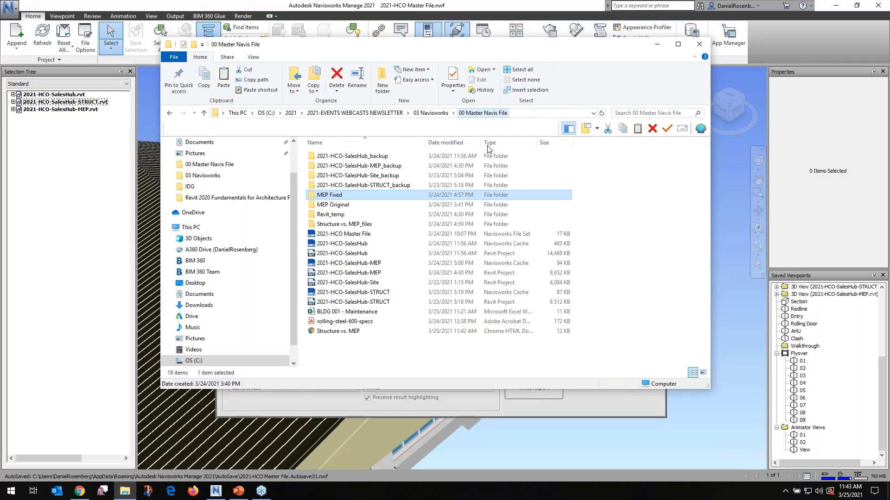
left_click(357, 365)
key("ctrl+v")
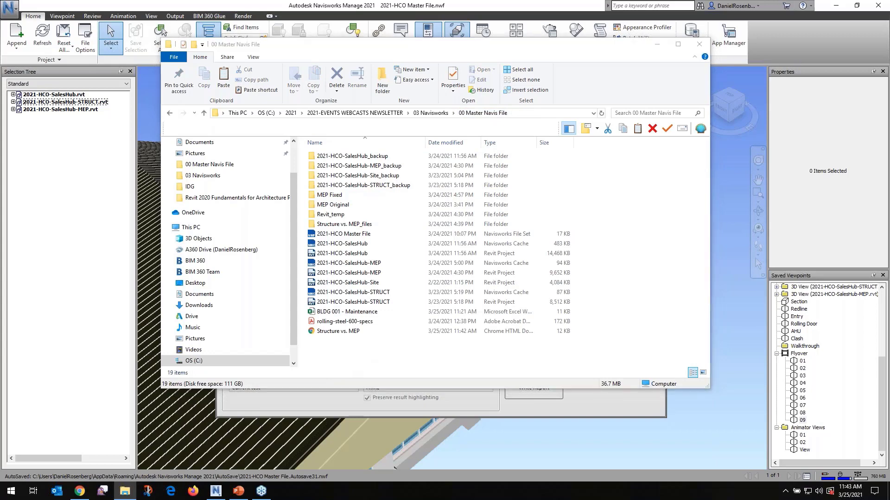
left_click(230, 181)
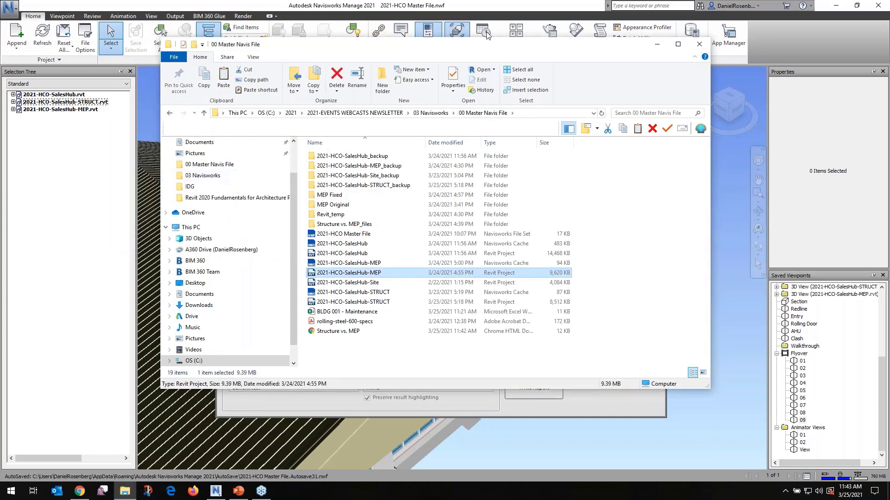
Switch back to Navisworks, refresh the combined model and re-run the Structure vs. MEP clash test
left_click(477, 6)
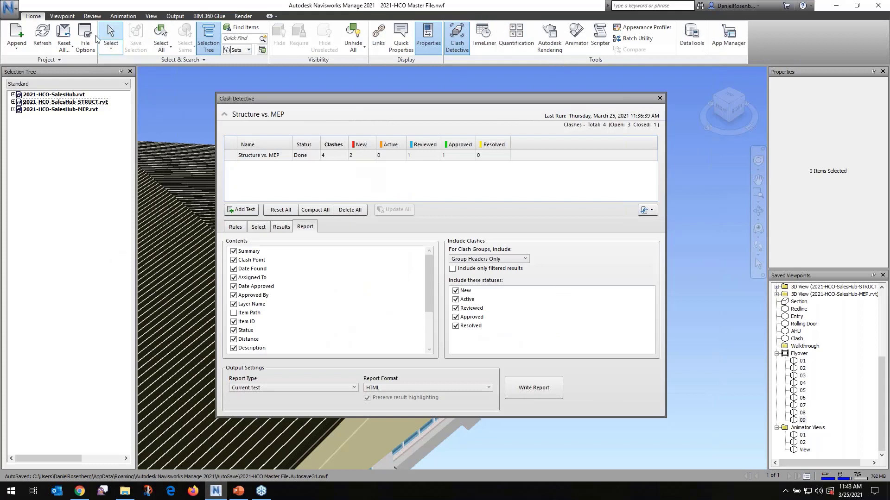
left_click(42, 33)
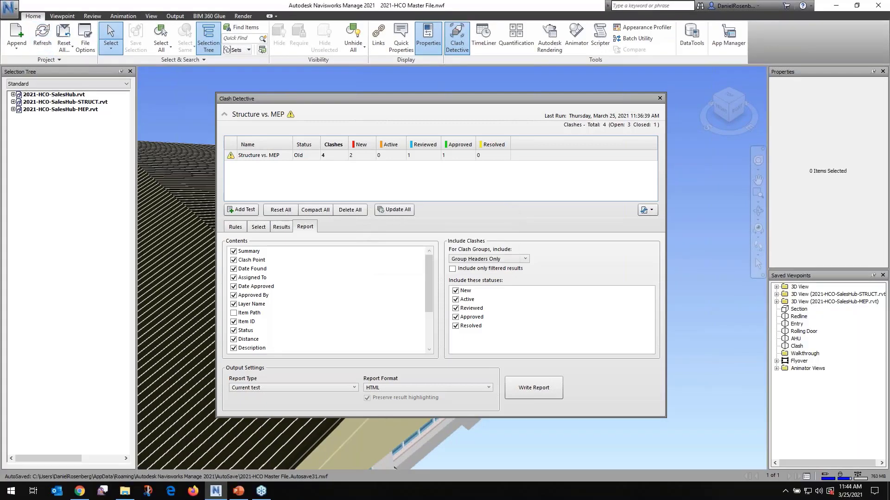
mouse_move(231, 159)
left_click(266, 158)
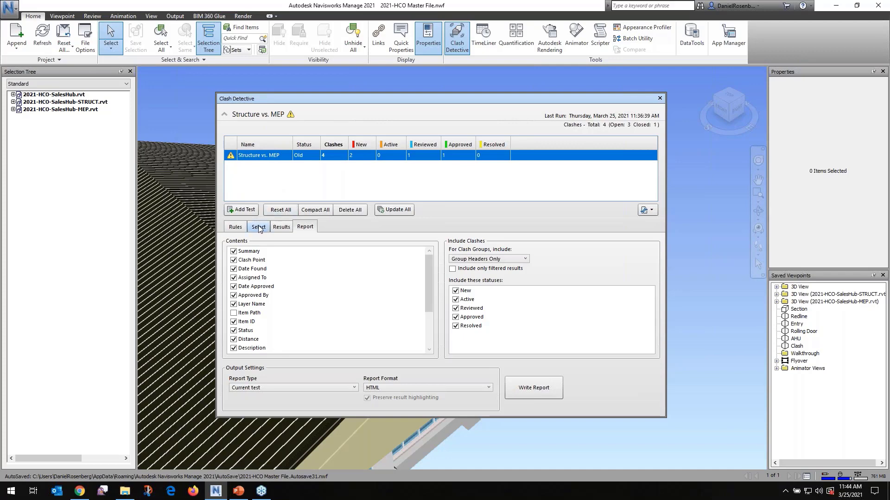
left_click(281, 227)
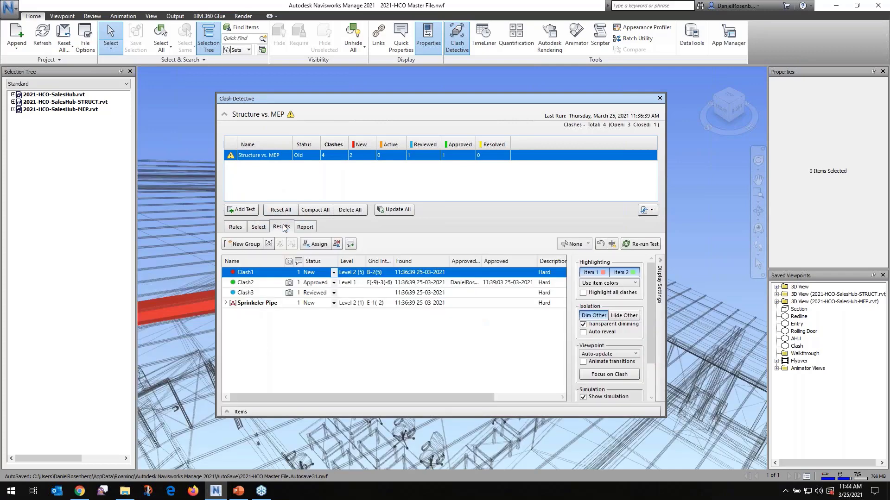
left_click(643, 246)
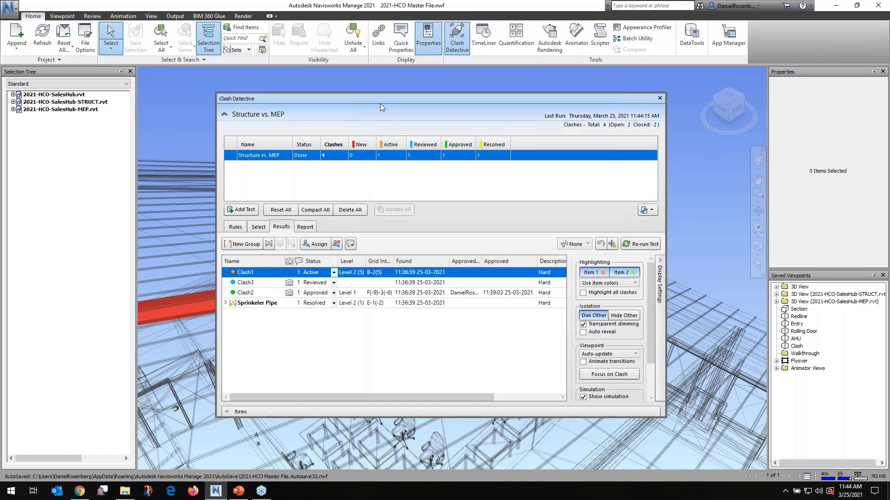
Inspect Clash1 in the unobstructed model view, and check the Clash3 and Clash2 results
left_click_drag(379, 98, 509, 359)
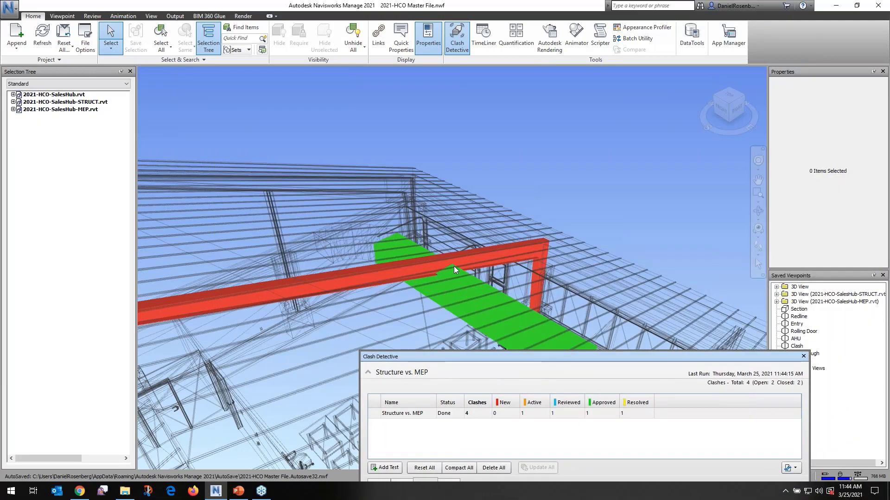
left_click_drag(497, 353, 348, 129)
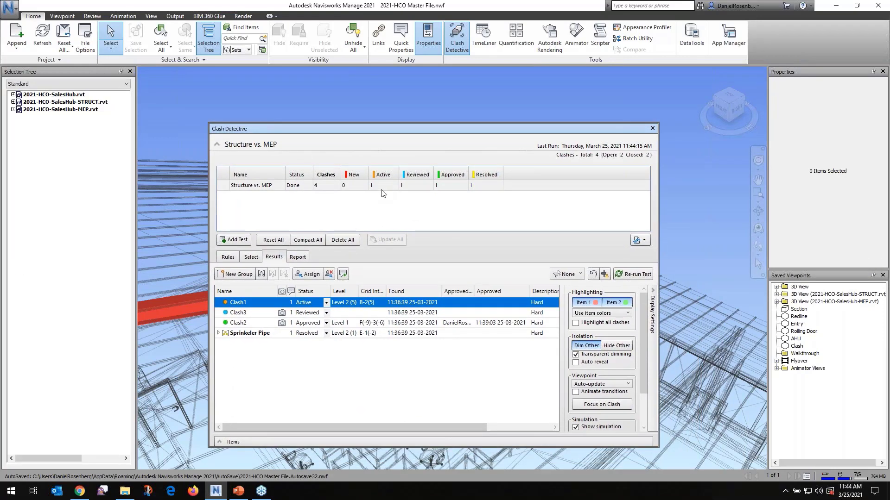
left_click(262, 315)
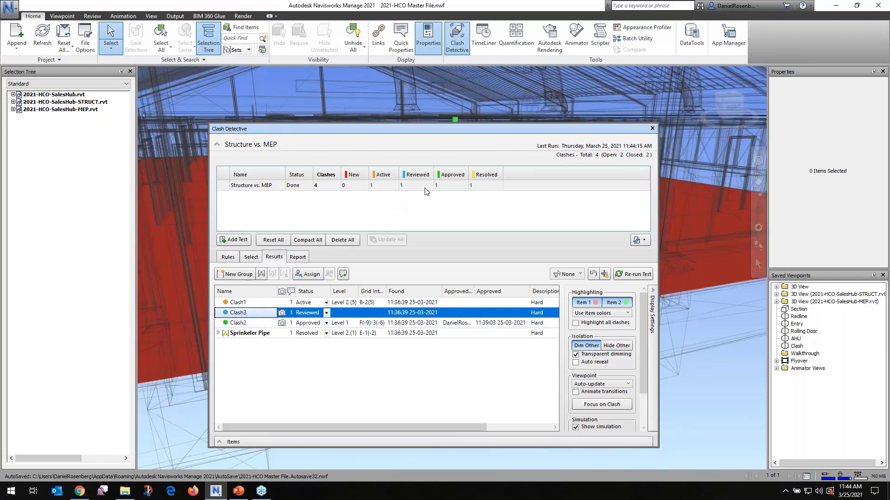
left_click(246, 323)
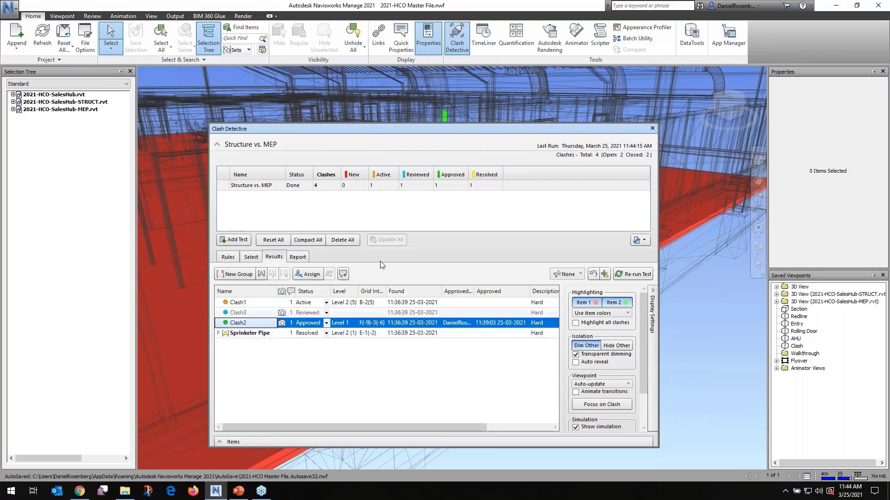
Expand the Sprinkeler Pipe group and inspect its clash locations in the unobstructed model view
left_click(219, 333)
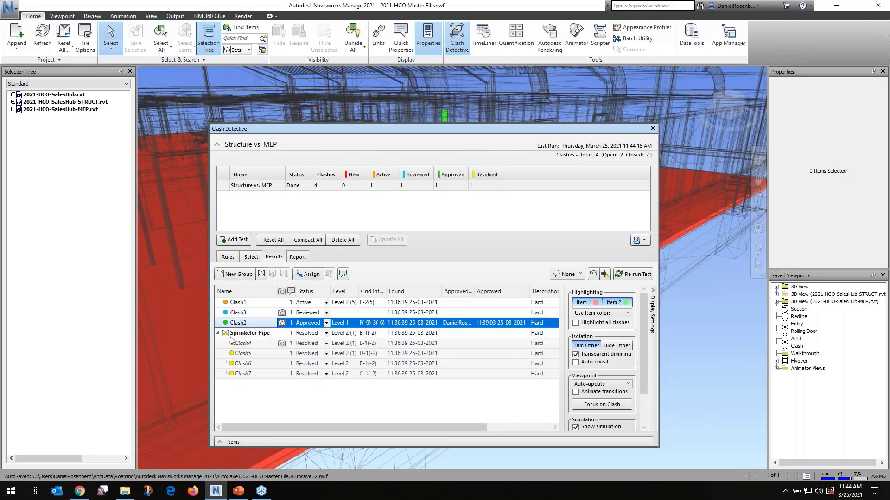
left_click(247, 334)
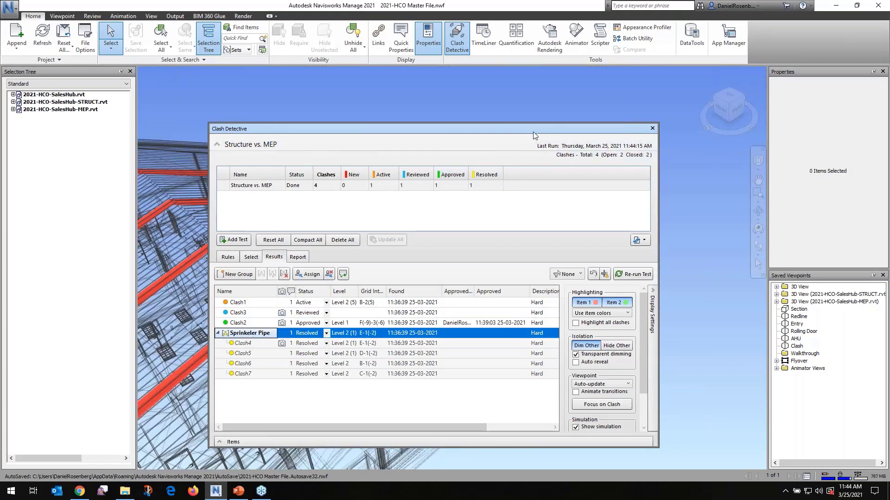
left_click_drag(533, 131, 513, 317)
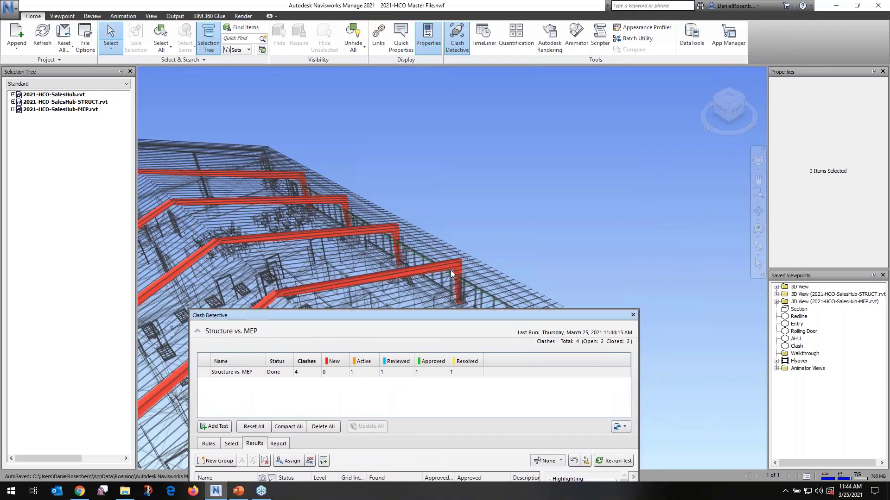
Examine the sprinkler pipe's route relative to the red structural frames in the unobstructed model view
scroll(384, 230, "up", 5)
middle_click_drag(401, 251, 394, 287, "shift")
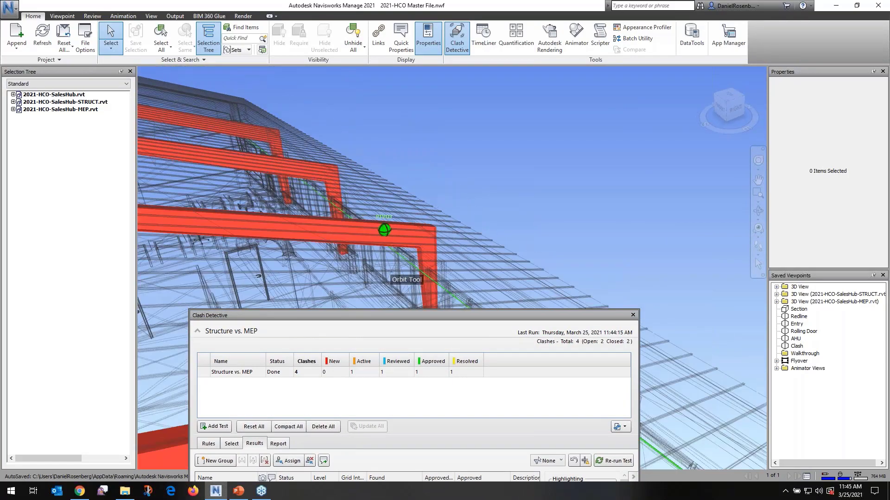
left_click_drag(401, 315, 434, 127)
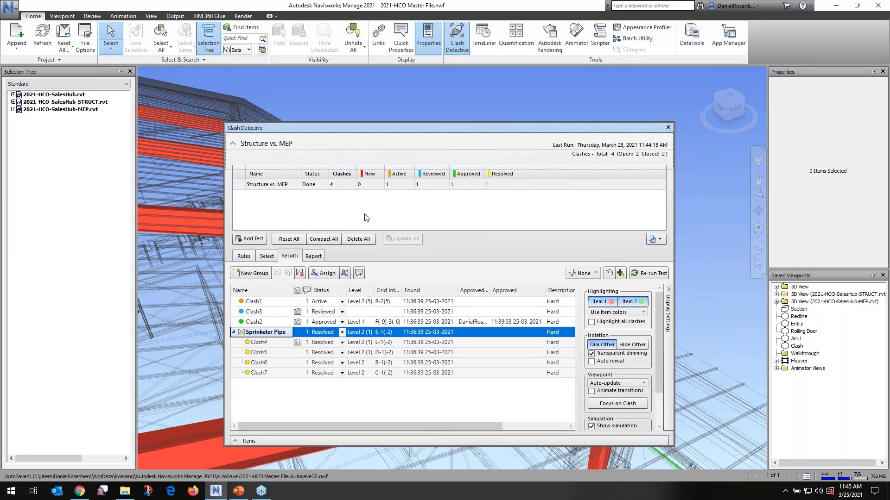
Write the current Structure vs. MEP test's report in HTML format to 00 Master Navis File, overwriting the existing Structure vs. MEP file
left_click(314, 256)
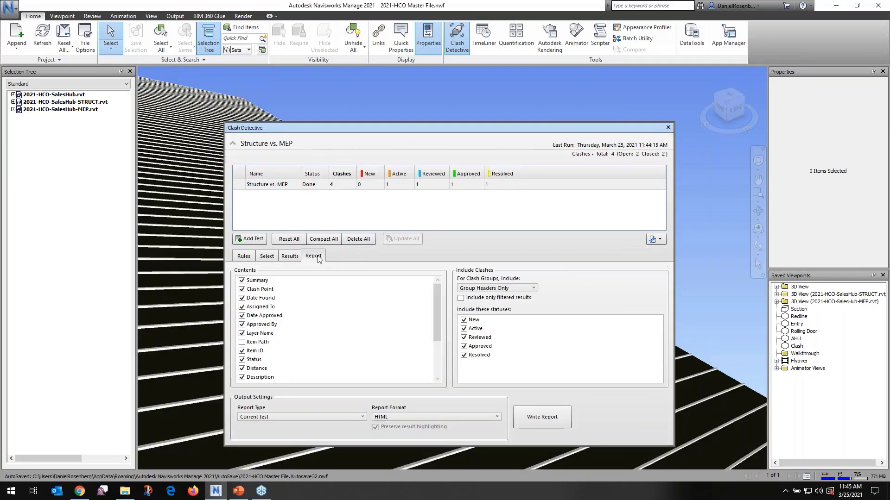
left_click(550, 415)
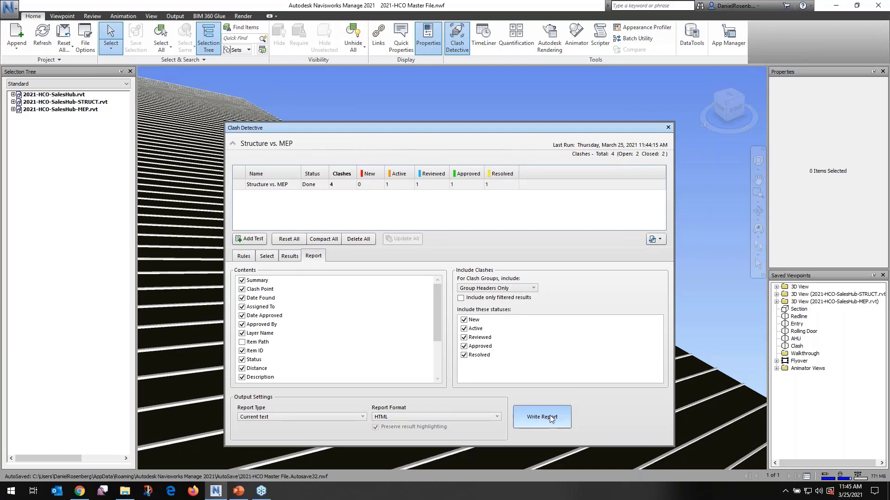
left_click(361, 264)
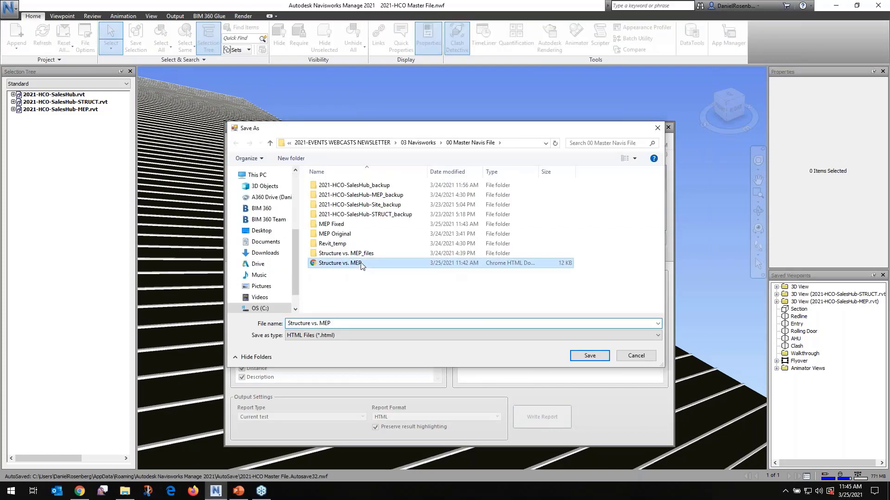
left_click(586, 356)
left_click(463, 249)
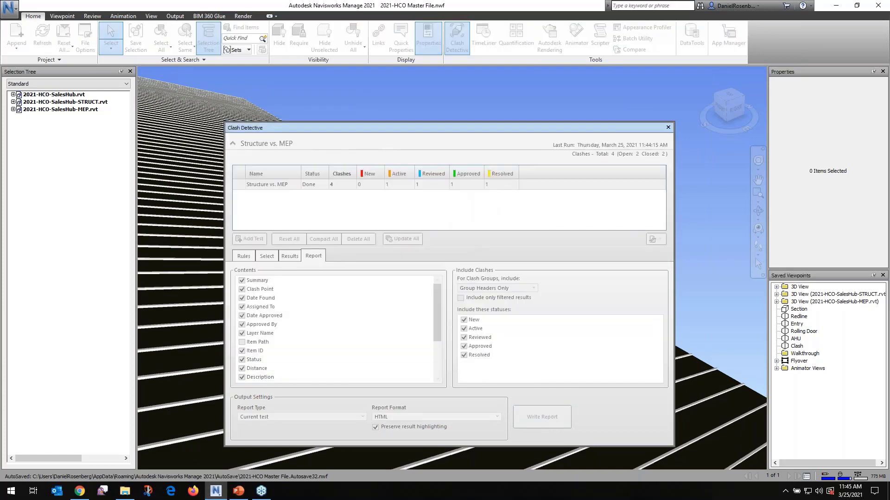
In File Explorer, open the Structure vs. MEP HTML report from the 00 Master Navis File folder in Chrome
left_click(126, 492)
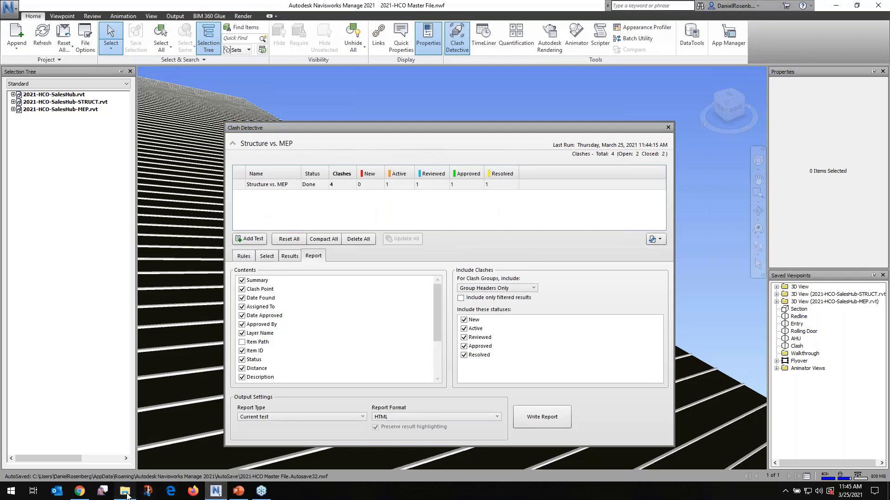
left_click(358, 332)
double_click(358, 332)
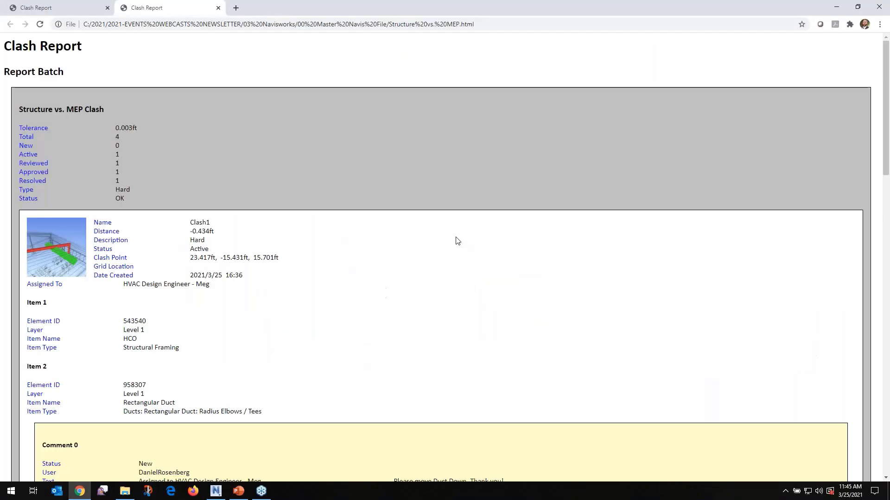
Review the statuses, assignments and comments for Clash1, Clash3, Clash2 and the Sprinkeler Pipe group in the clash report
scroll(180, 304, "down", 1)
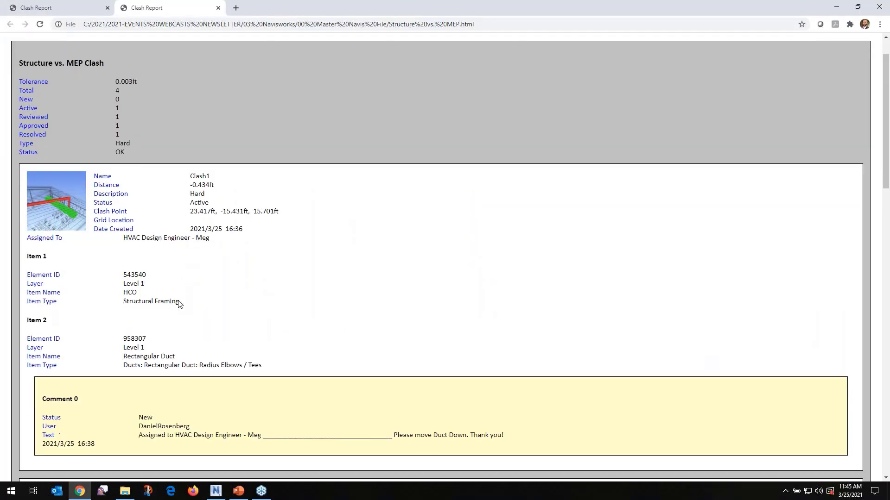
left_click_drag(190, 203, 220, 212)
left_click(247, 283)
scroll(241, 342, "down", 3)
scroll(241, 345, "down", 5)
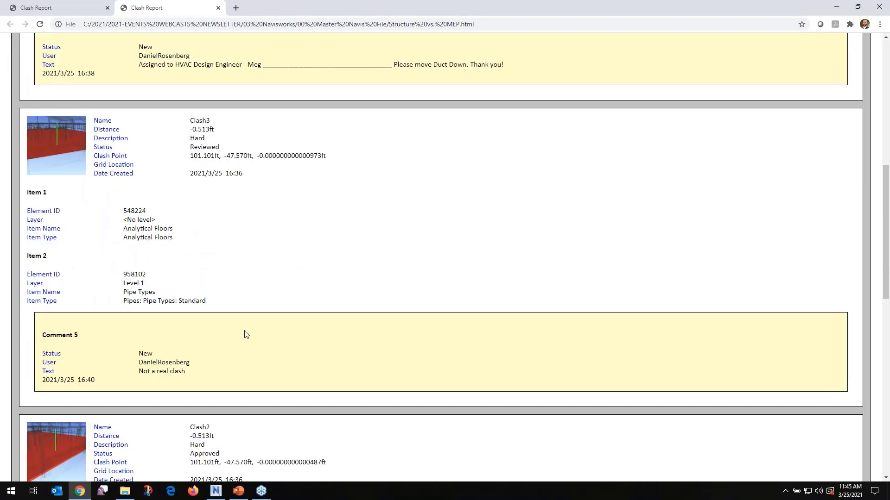
scroll(239, 269, "down", 1)
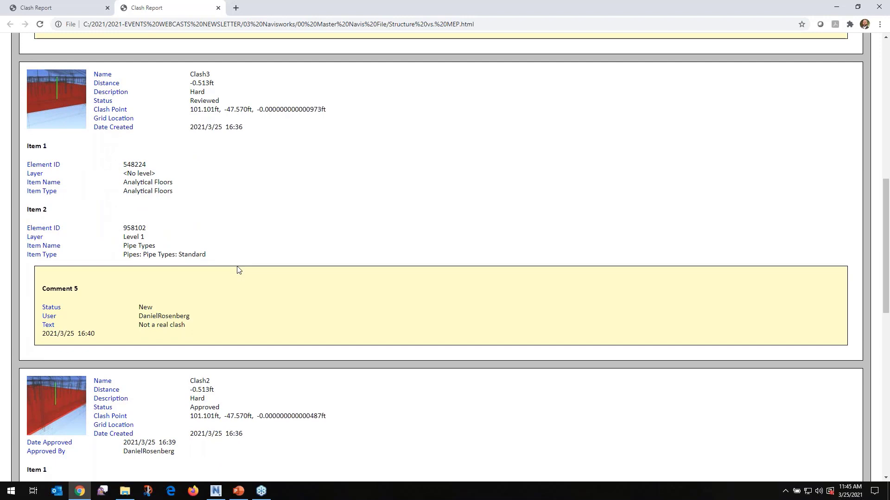
scroll(239, 269, "down", 2)
scroll(237, 269, "down", 9)
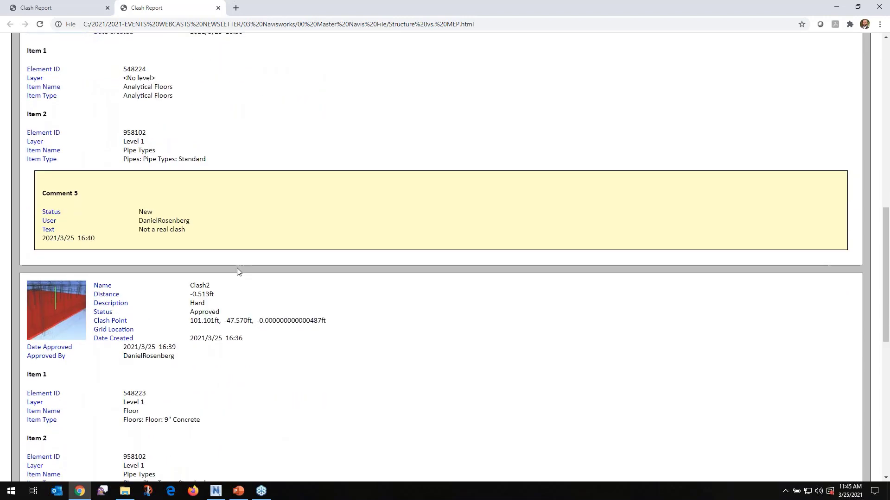
scroll(236, 274, "down", 1)
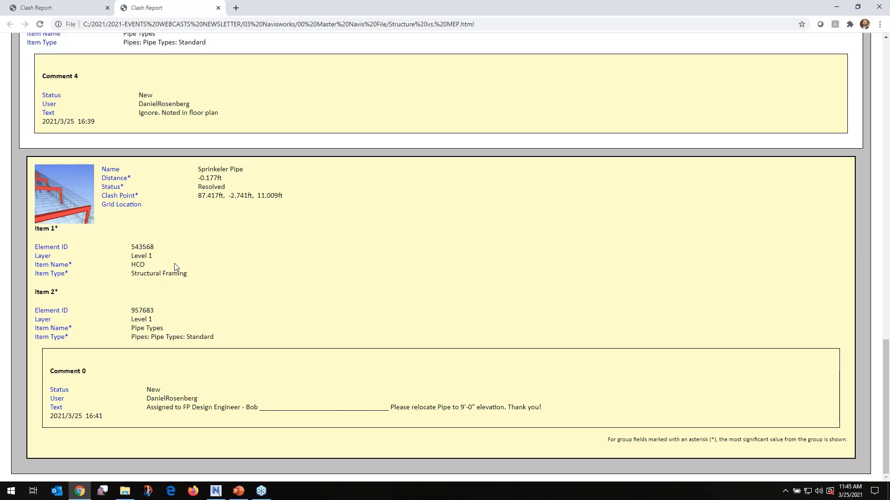
left_click_drag(199, 187, 237, 195)
left_click(261, 205)
Close both Clash Report pages, minimize the File Explorer window and switch to PowerPoint
left_click(218, 8)
left_click(107, 8)
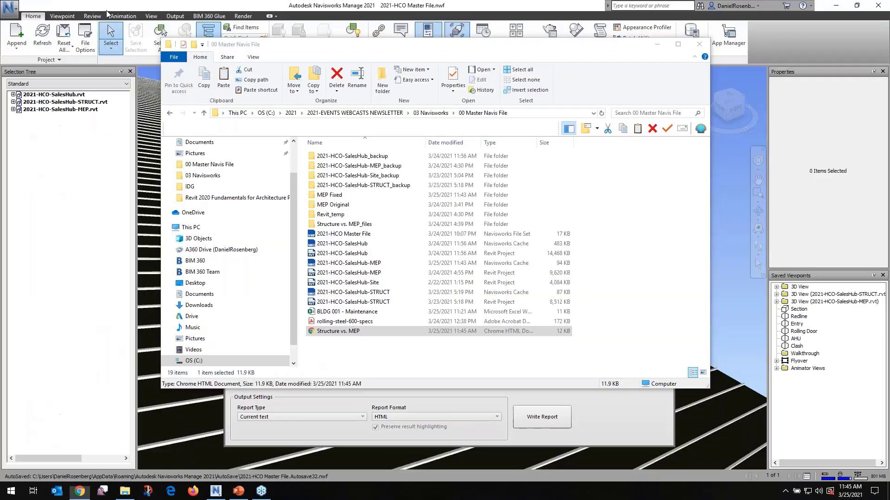
left_click(655, 46)
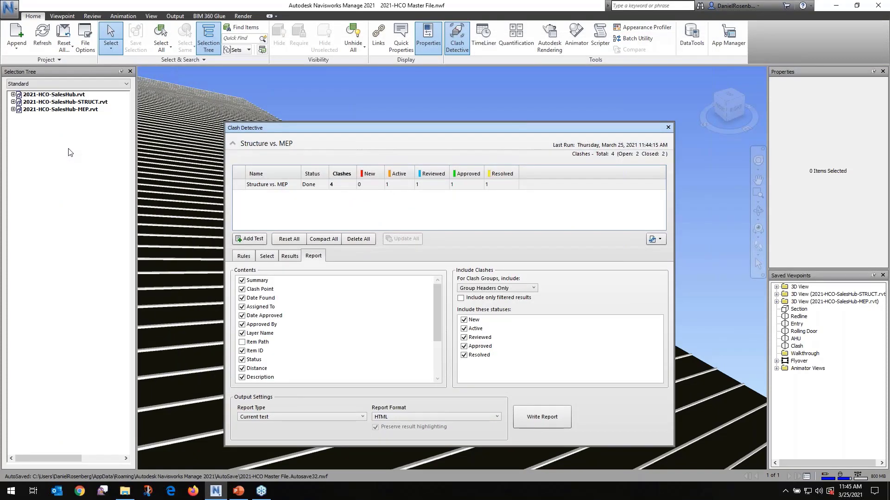
key("alt+Tab")
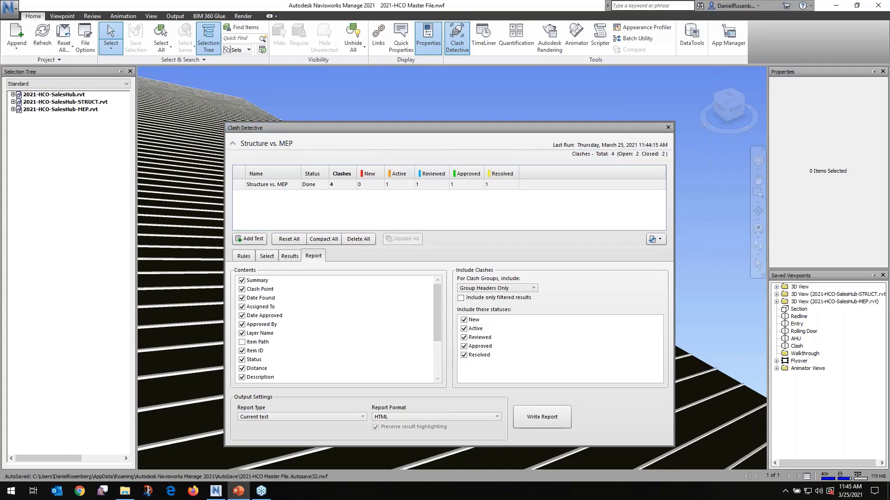